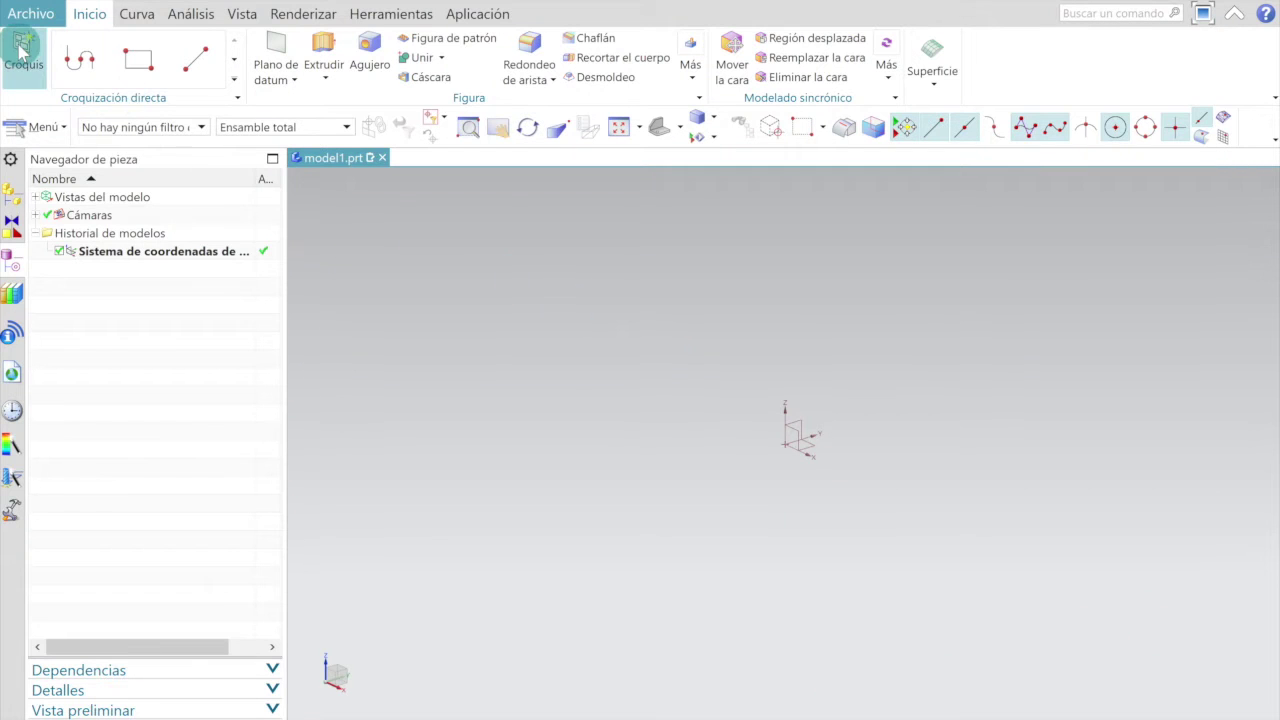
Create SKETCH_000 on the default plane with a small circle and a larger circle to its right.
{"action": "left_click", "coordinate": [22, 45]}
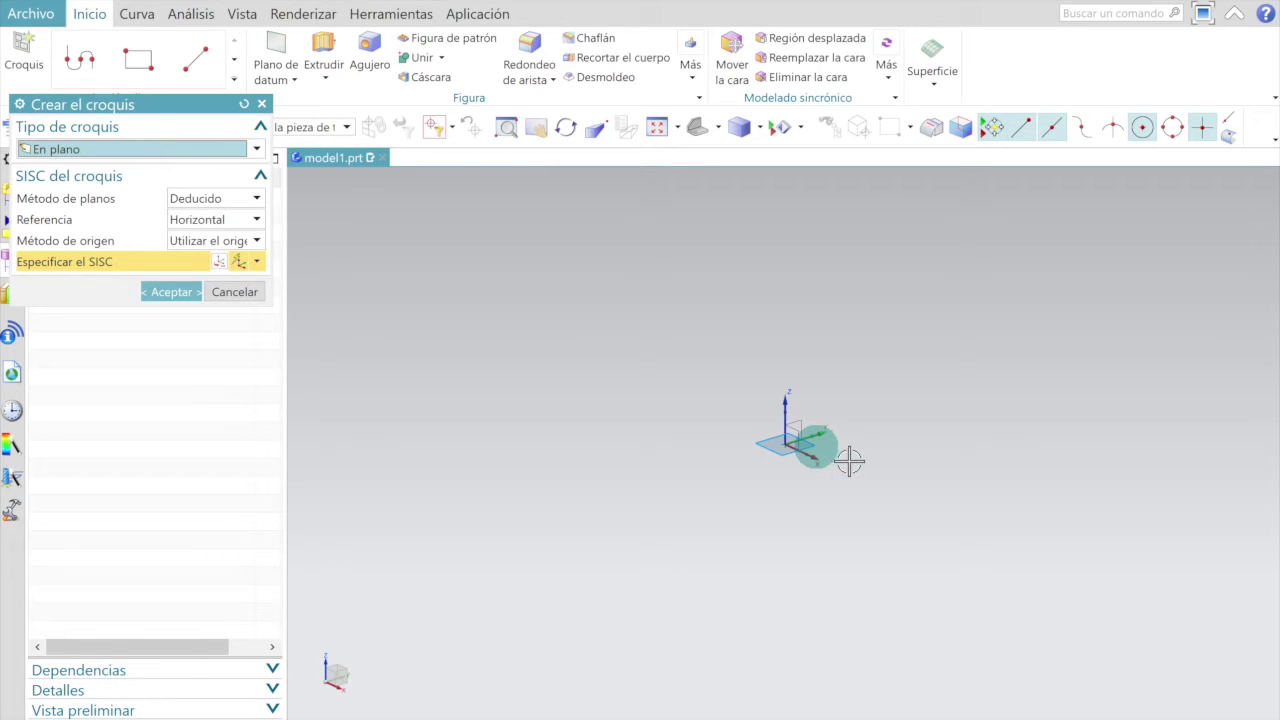
{"action": "left_click", "coordinate": [172, 291]}
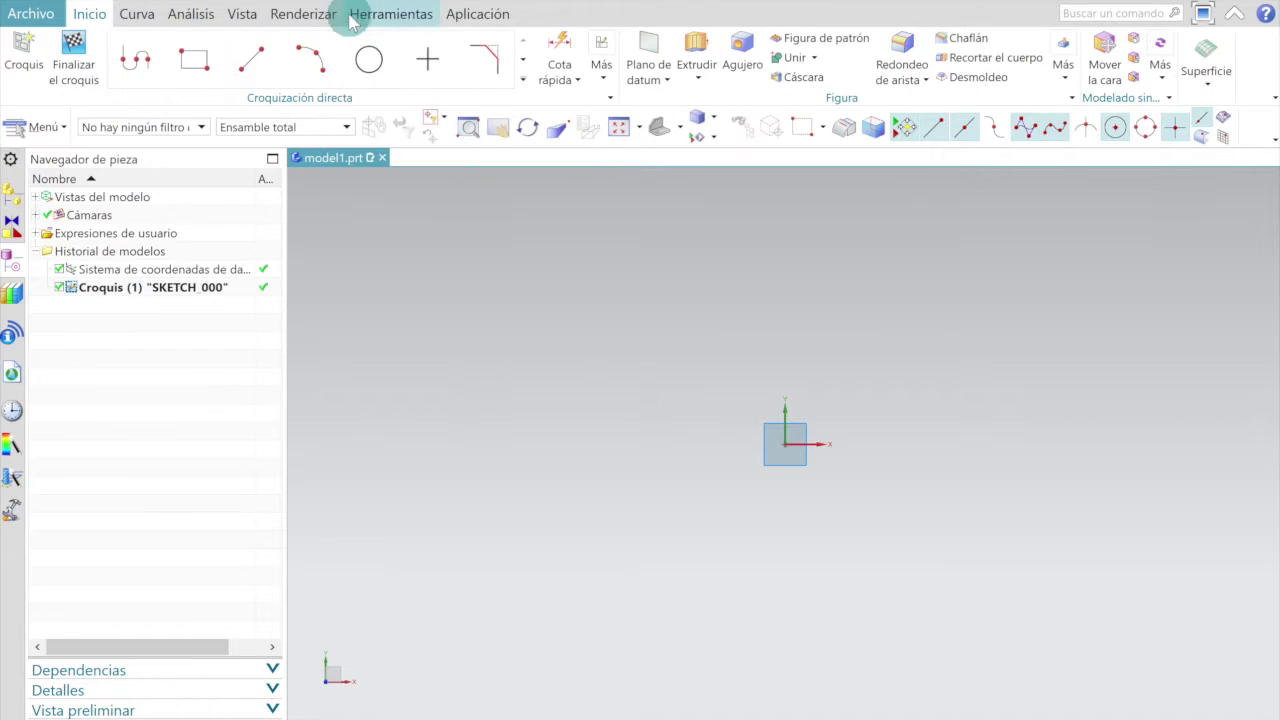
{"action": "left_click", "coordinate": [368, 60]}
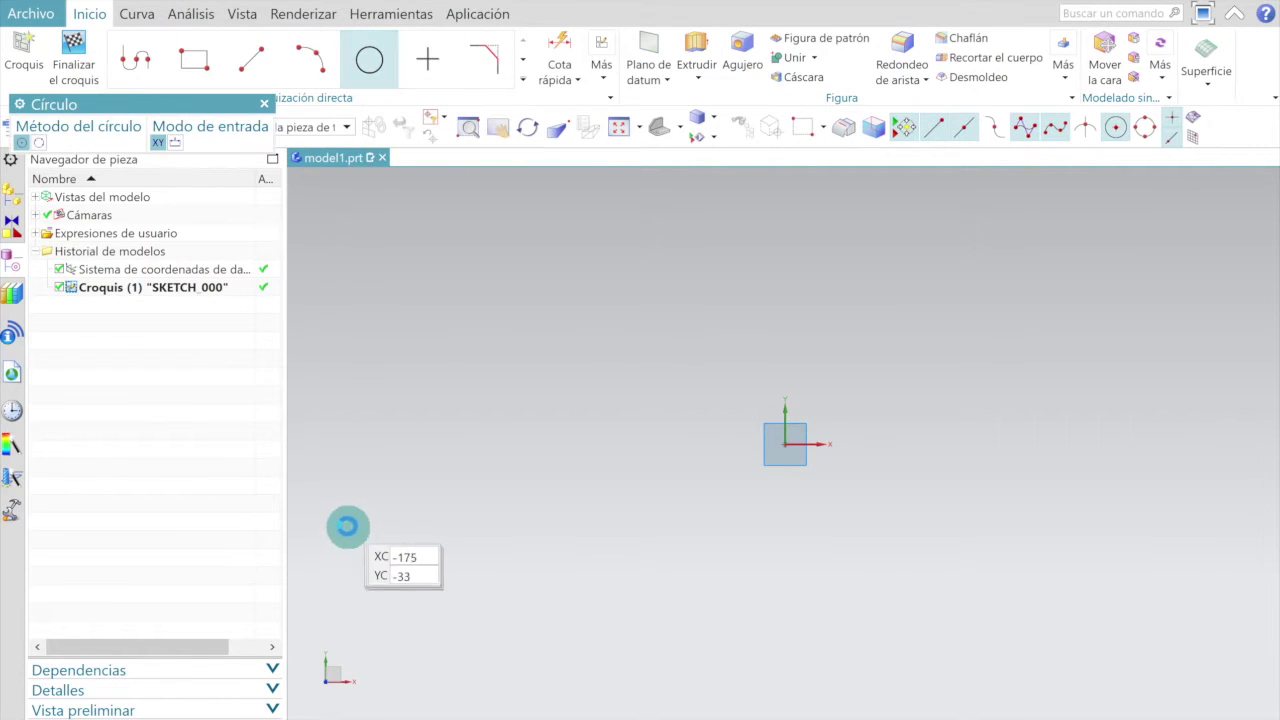
{"action": "left_click", "coordinate": [826, 406]}
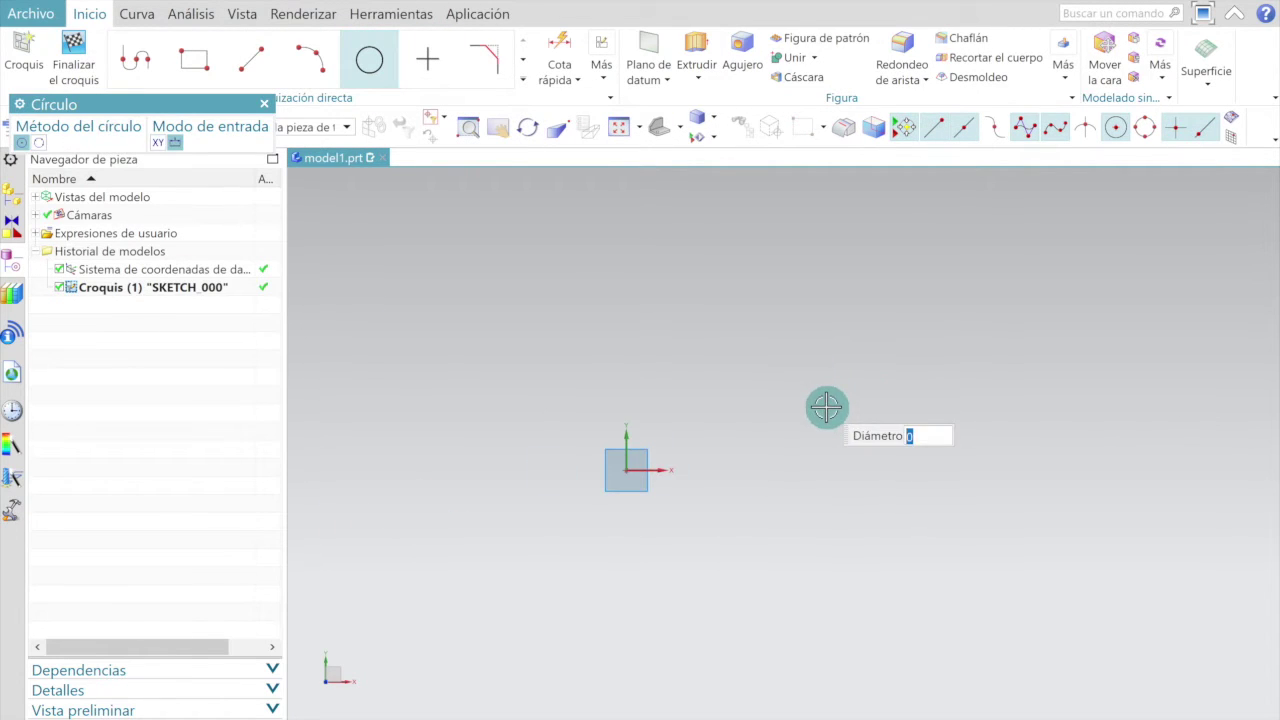
{"action": "left_click", "coordinate": [776, 377]}
{"action": "scroll", "coordinate": [660, 380], "scroll_direction": "down", "scroll_amount": 2}
{"action": "scroll", "coordinate": [900, 429], "scroll_direction": "up", "scroll_amount": 2}
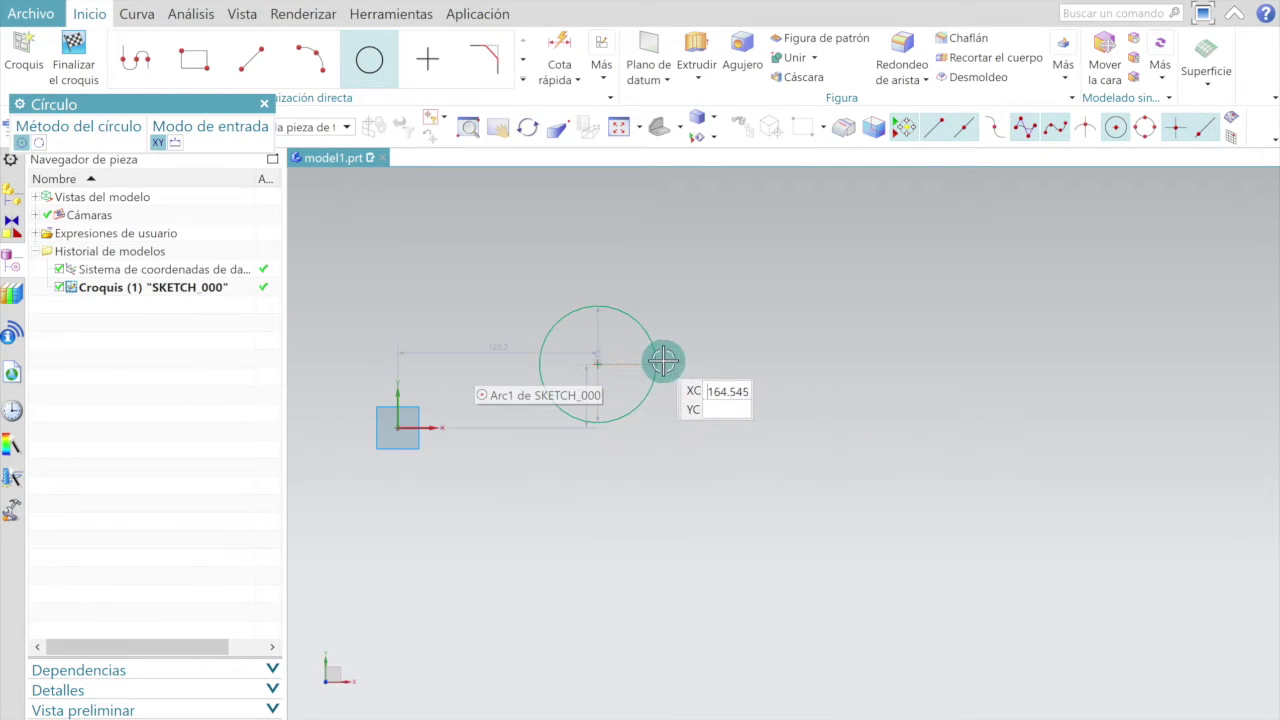
{"action": "left_click", "coordinate": [837, 363]}
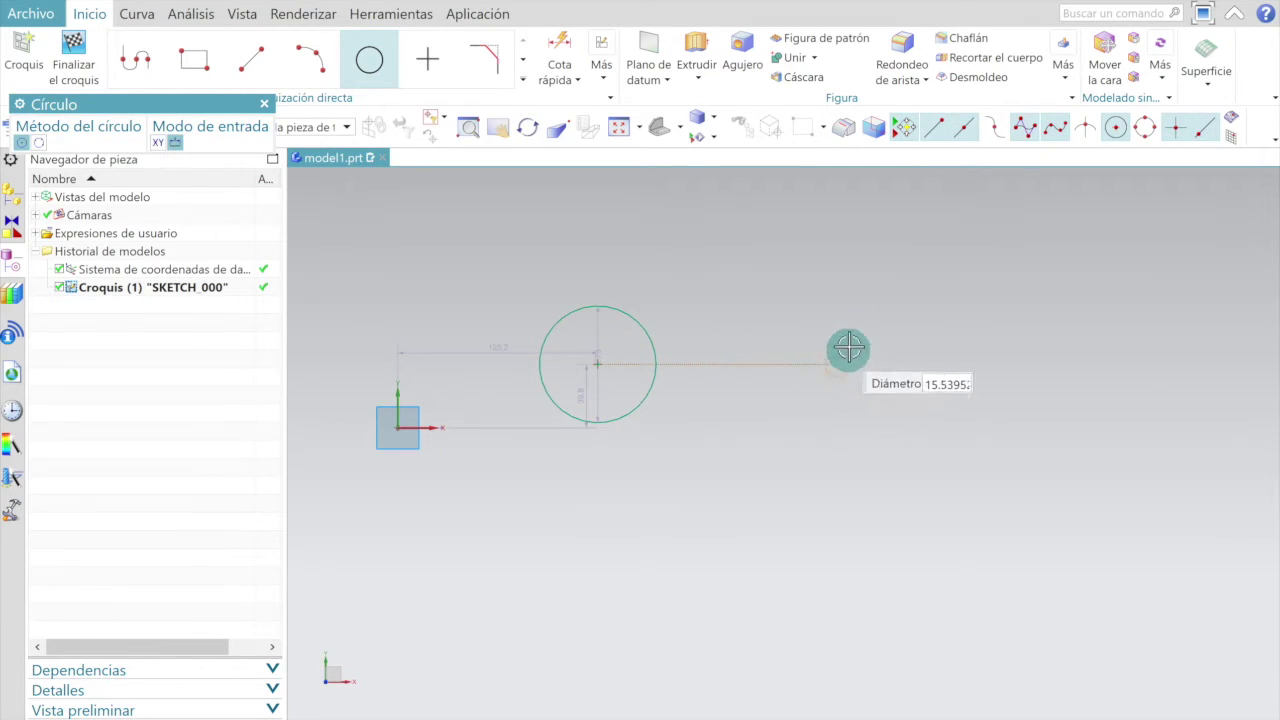
{"action": "left_click", "coordinate": [902, 269]}
{"action": "key", "text": "Escape"}
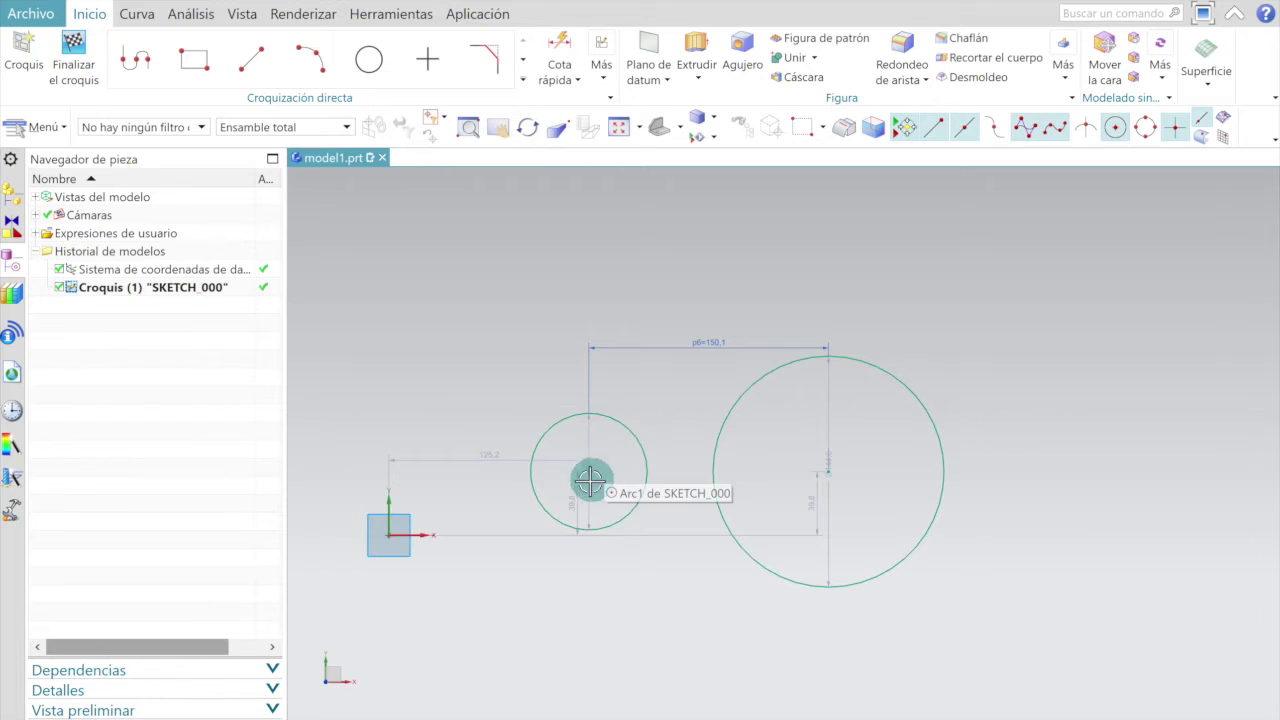
Set the circle diameters to 100 mm for the small one and 200 mm for the large one.
{"action": "scroll", "coordinate": [583, 497], "scroll_direction": "up", "scroll_amount": 3}
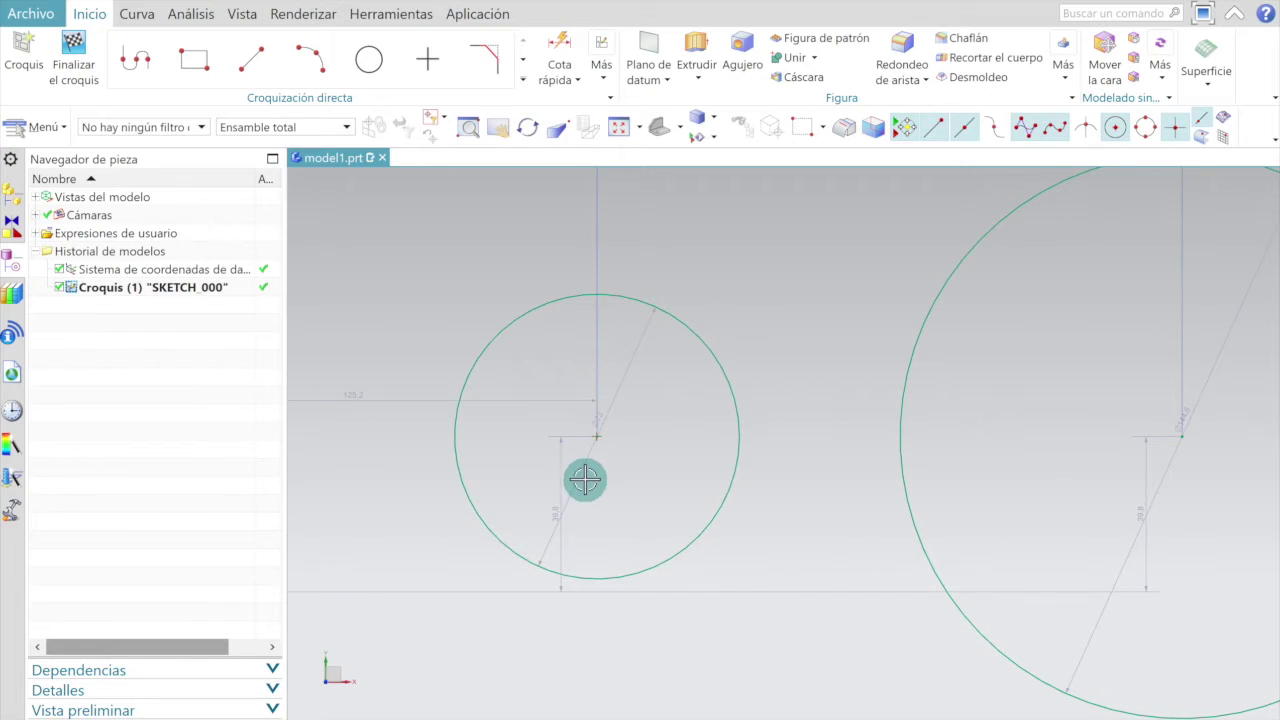
{"action": "left_click_drag", "start_coordinate": [583, 477], "coordinate": [658, 393]}
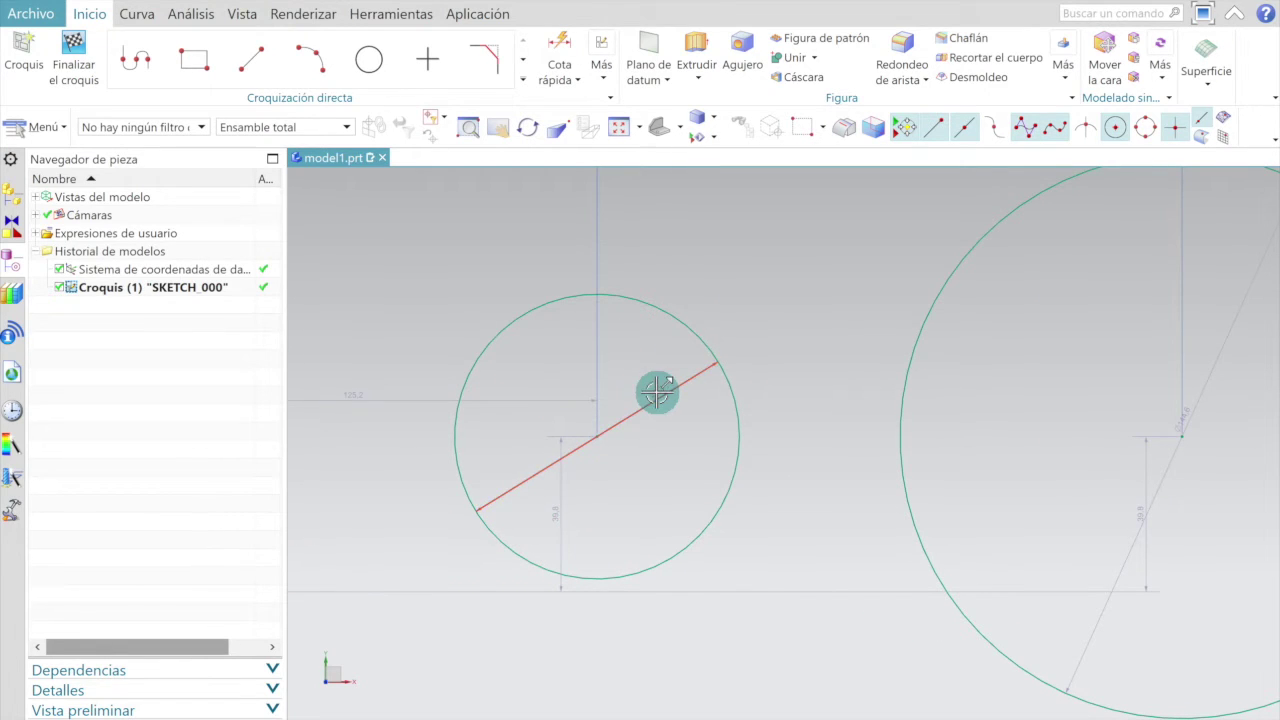
{"action": "double_click", "coordinate": [658, 393]}
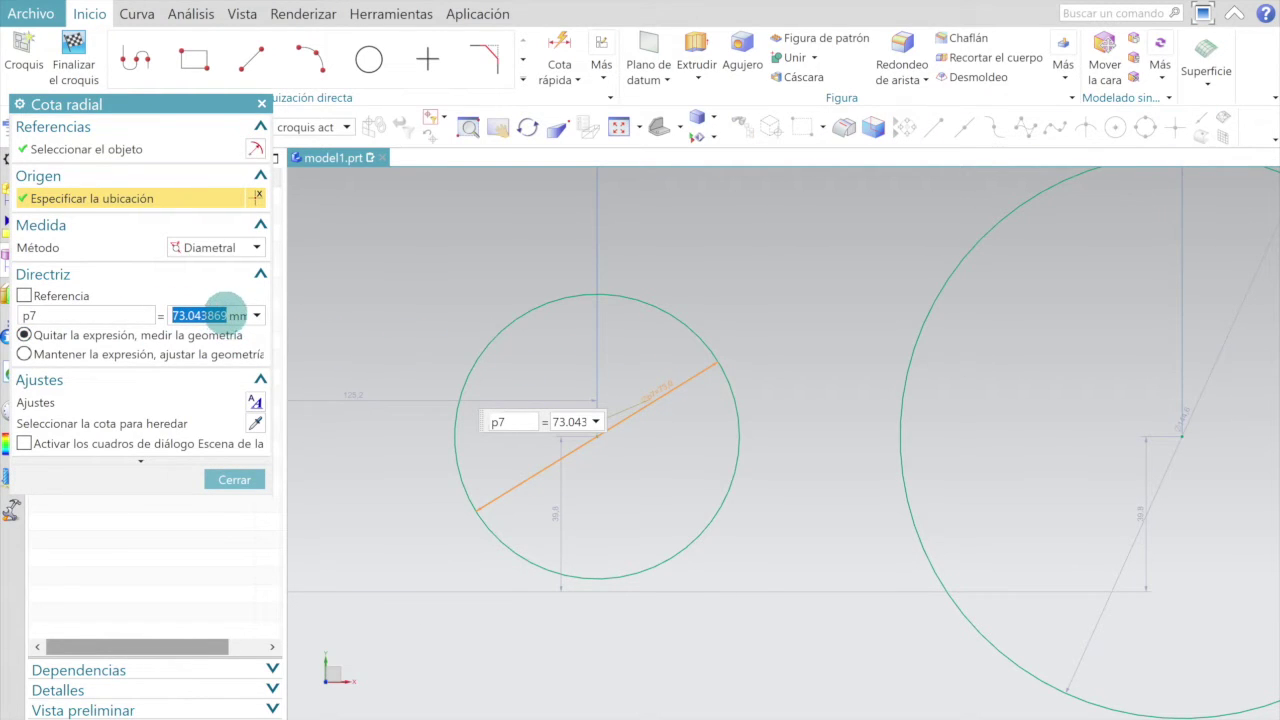
{"action": "type", "text": "100"}
{"action": "key", "text": "Return"}
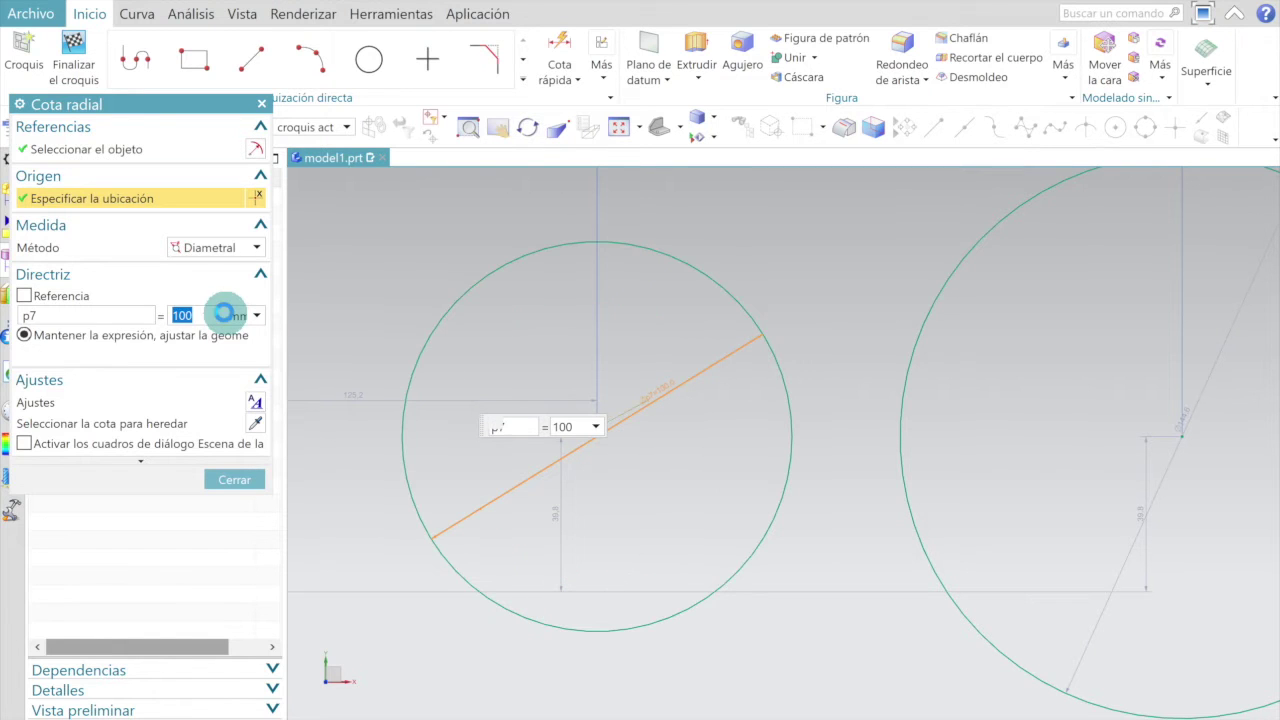
{"action": "left_click", "coordinate": [234, 479]}
{"action": "scroll", "coordinate": [940, 448], "scroll_direction": "down", "scroll_amount": 5}
{"action": "scroll", "coordinate": [834, 386], "scroll_direction": "up", "scroll_amount": 3}
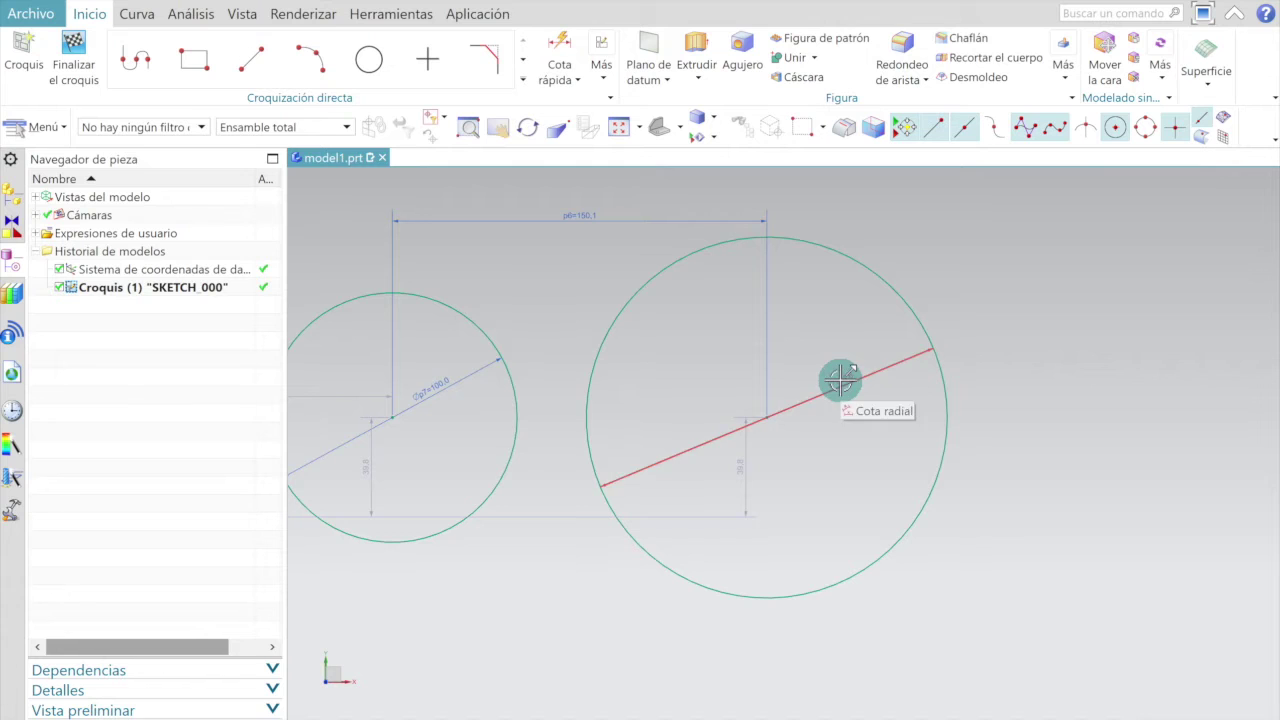
{"action": "double_click", "coordinate": [840, 380]}
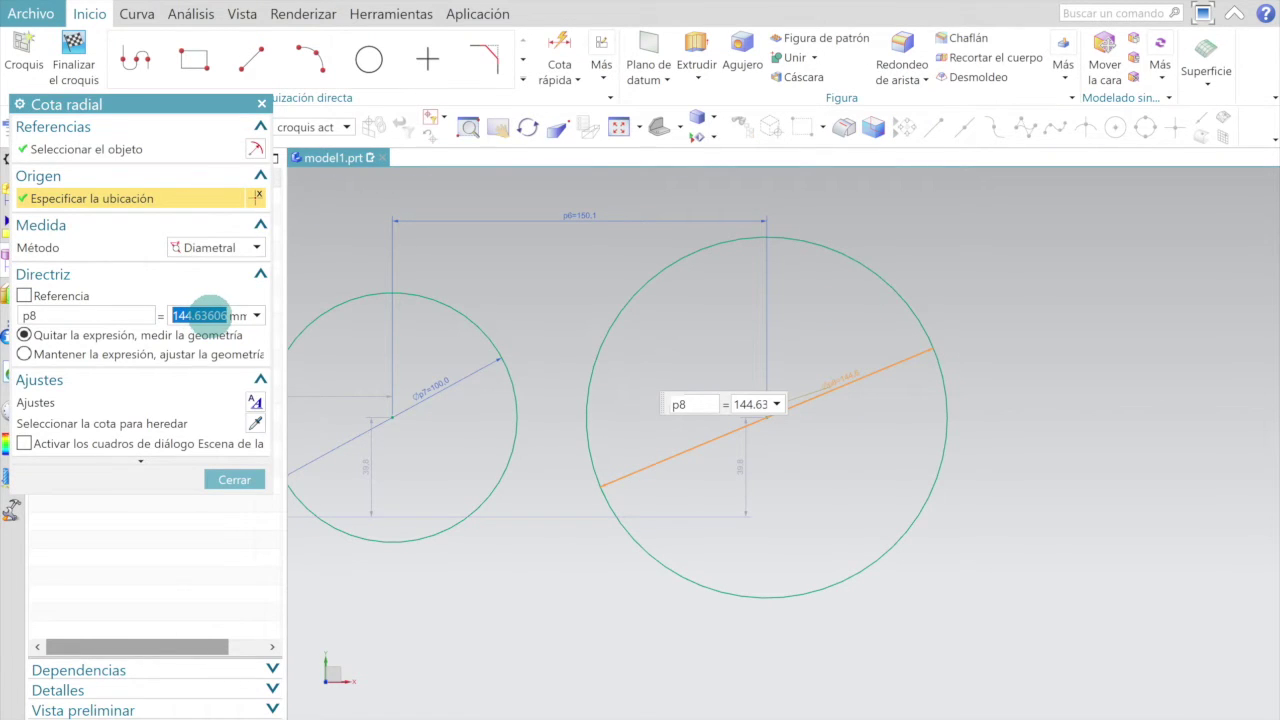
{"action": "type", "text": "20"}
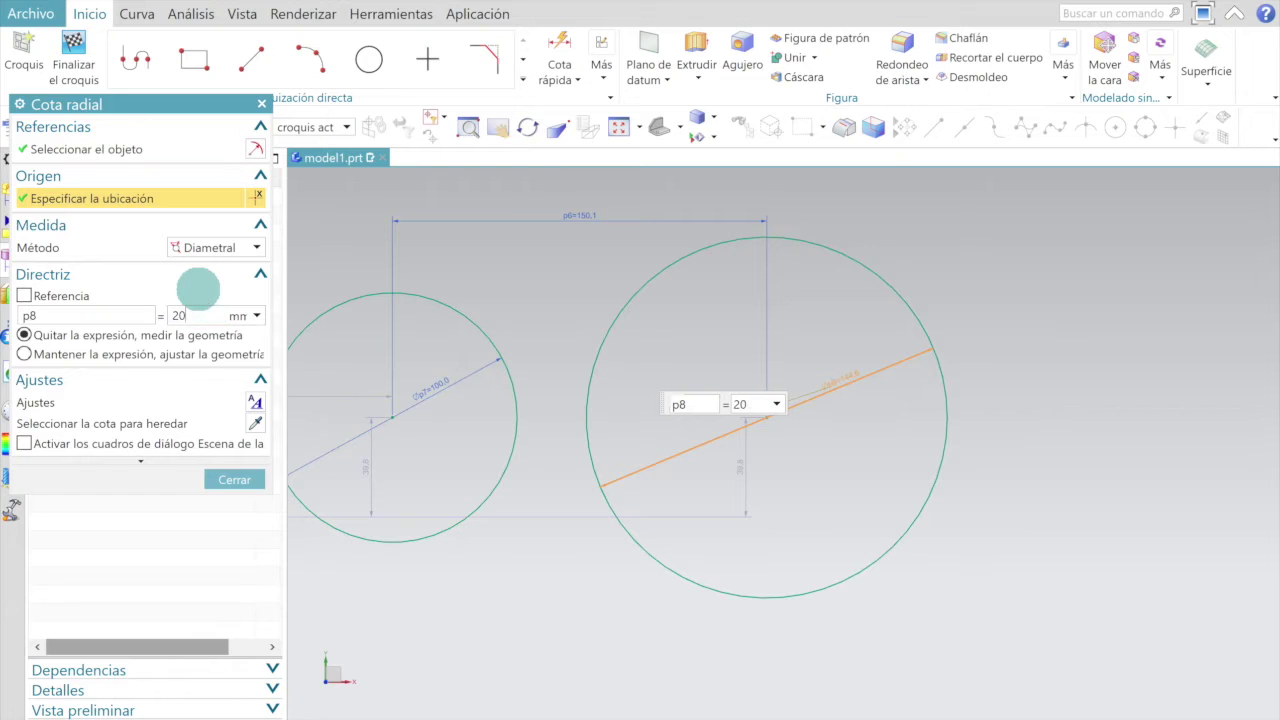
{"action": "key", "text": "Return"}
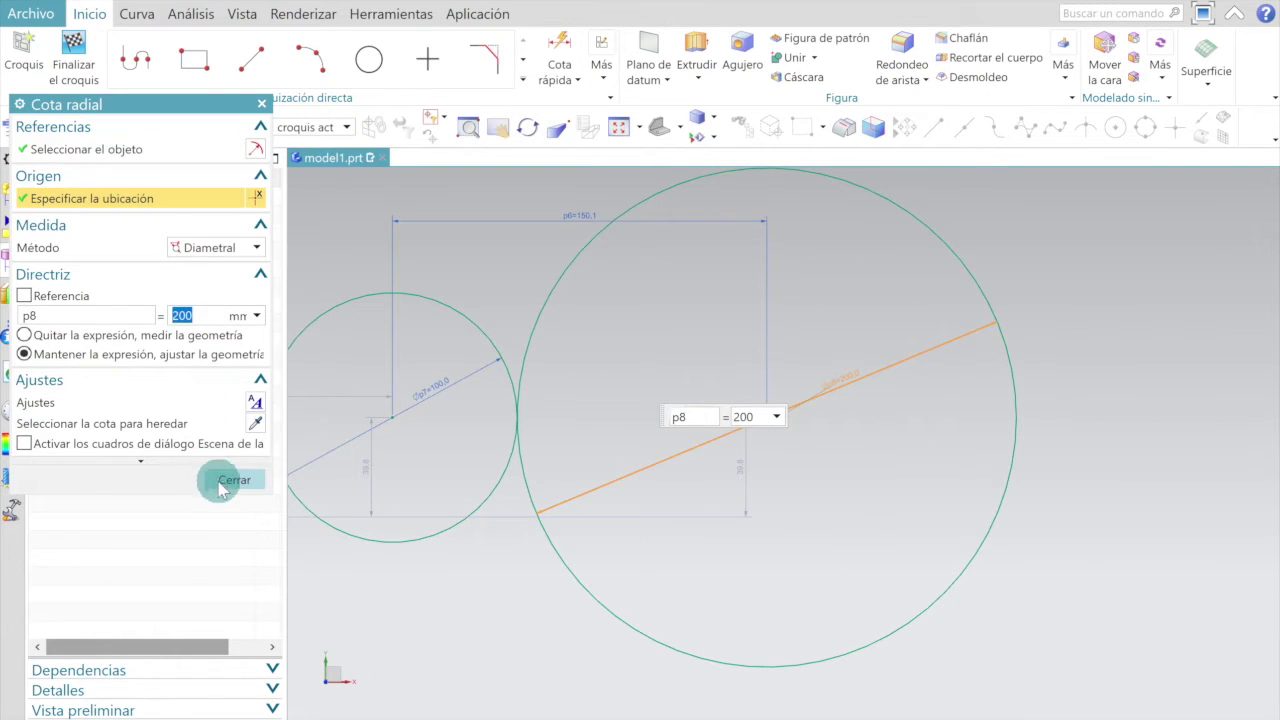
{"action": "left_click", "coordinate": [218, 477]}
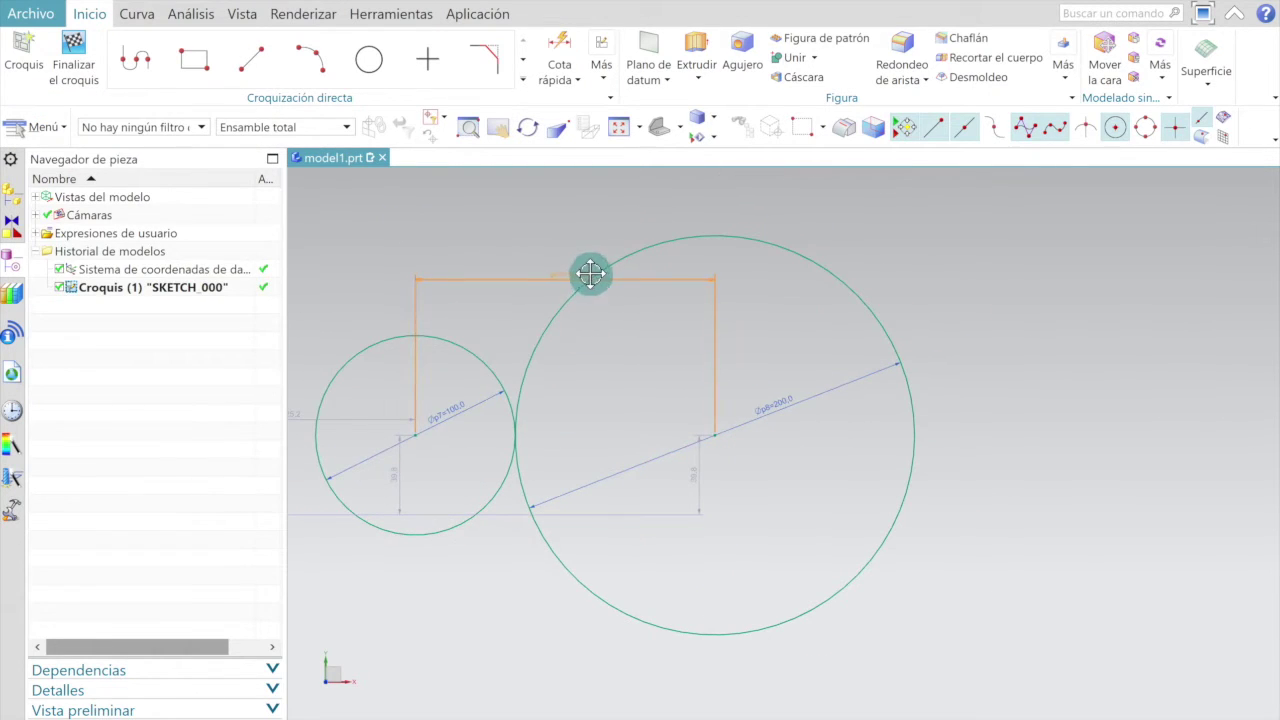
Move the centre-distance dimension lower and set it to 202 mm.
{"action": "left_click_drag", "start_coordinate": [571, 271], "coordinate": [564, 352]}
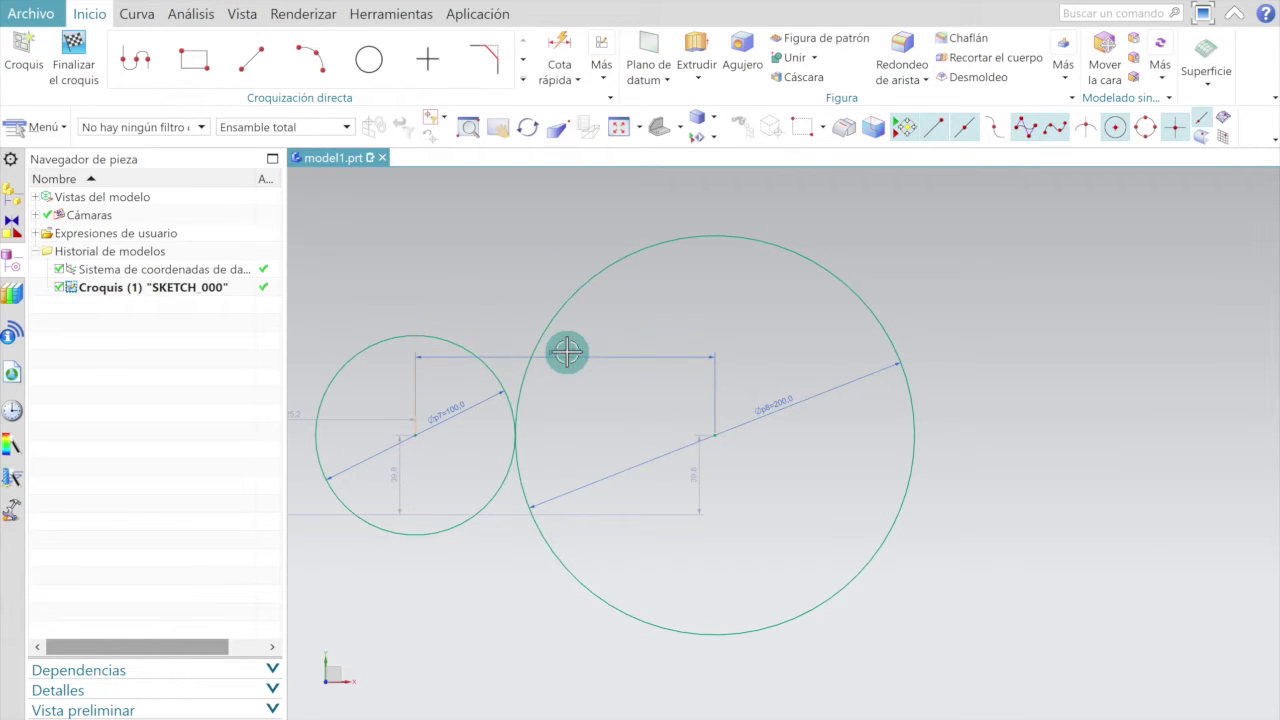
{"action": "double_click", "coordinate": [609, 362]}
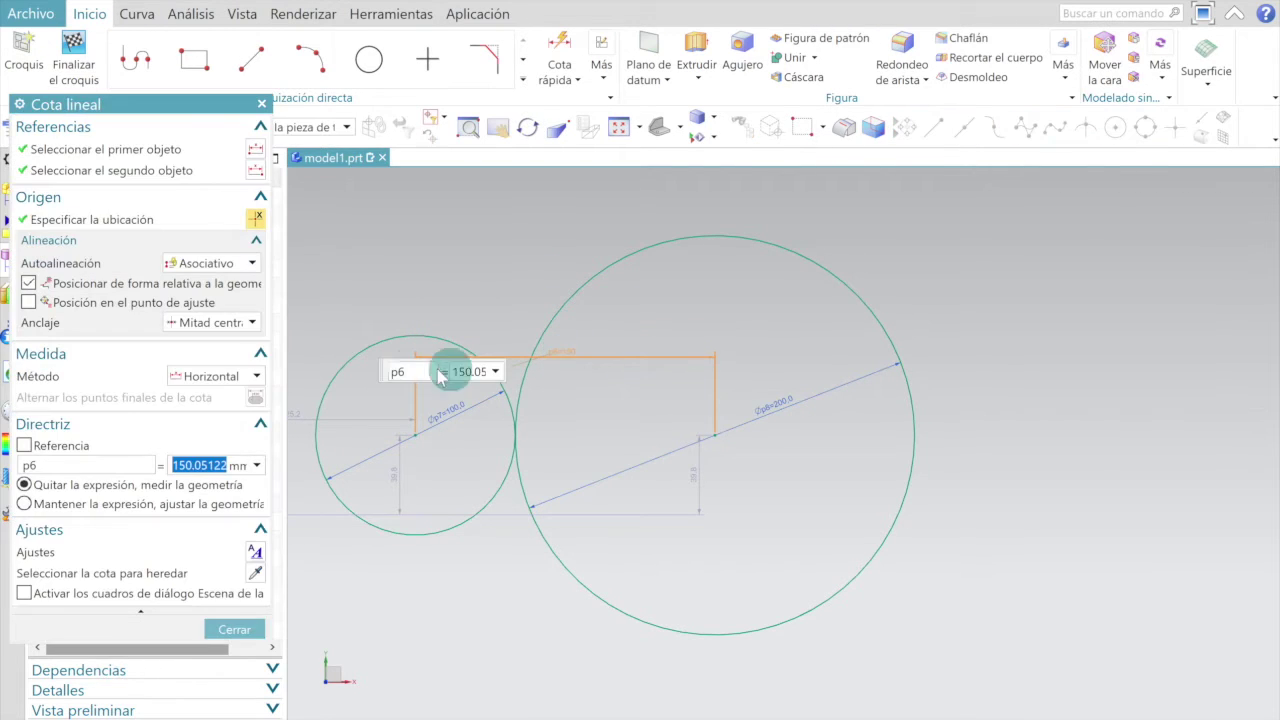
{"action": "type", "text": "202"}
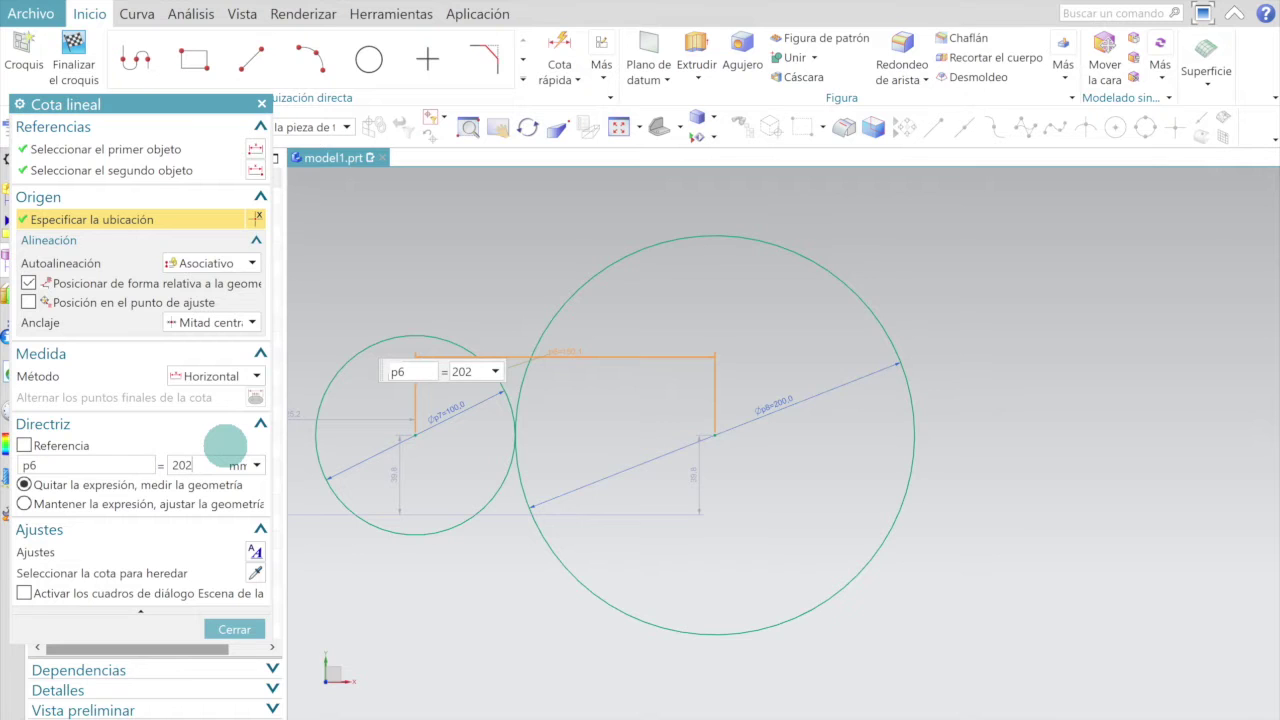
{"action": "key", "text": "Return"}
{"action": "left_click", "coordinate": [240, 627]}
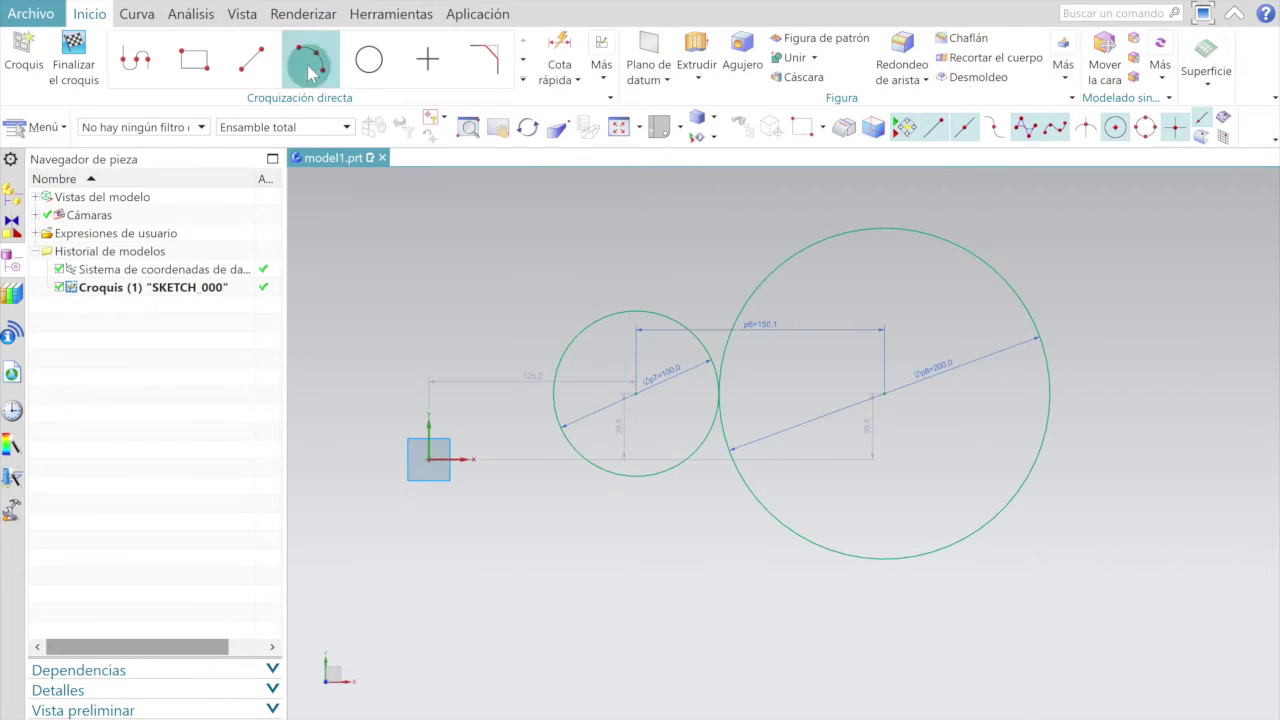
Draw an upper and a lower line, each tangent to both circles.
{"action": "left_click", "coordinate": [253, 64]}
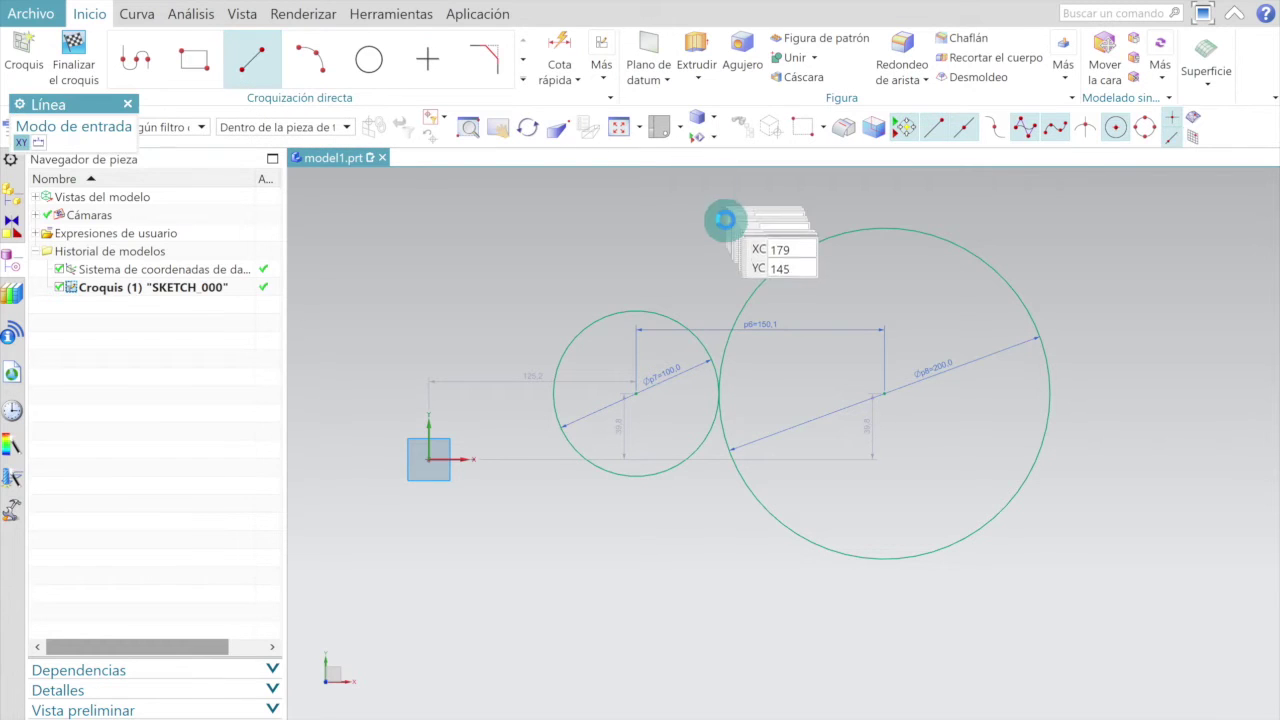
{"action": "left_click", "coordinate": [600, 317]}
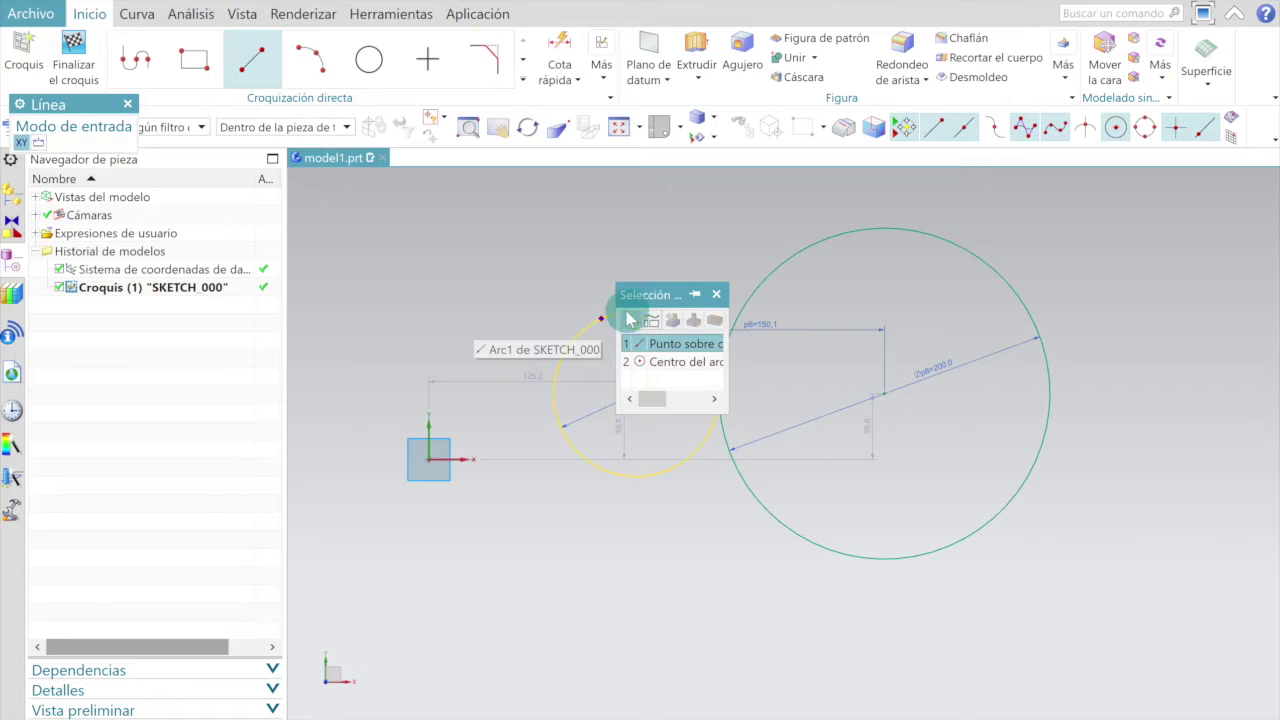
{"action": "left_click", "coordinate": [600, 317]}
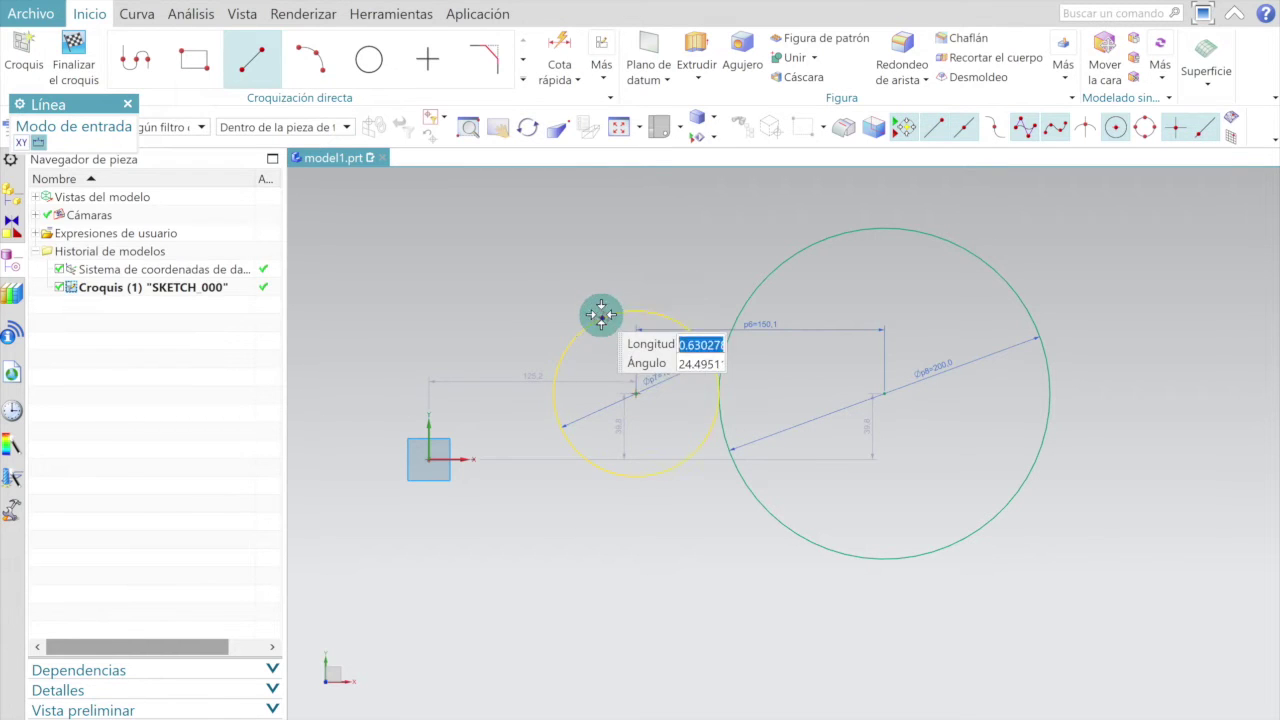
{"action": "left_click", "coordinate": [821, 237]}
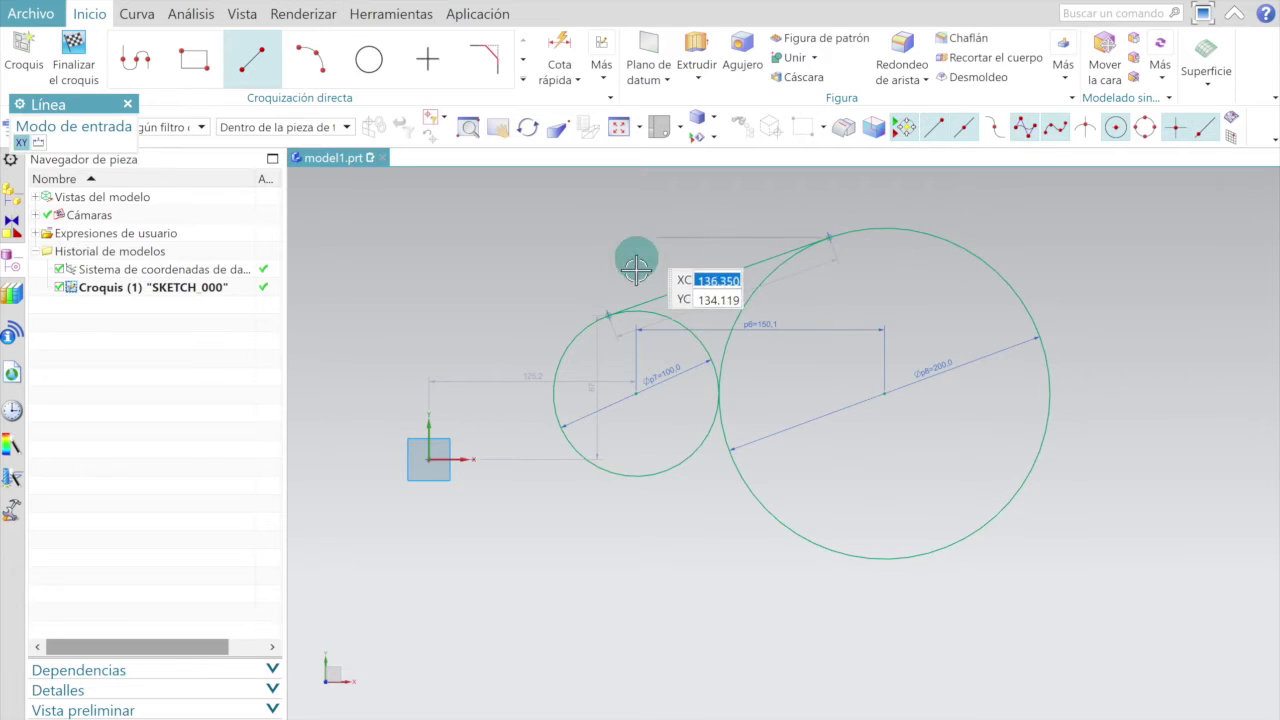
{"action": "left_click", "coordinate": [605, 474]}
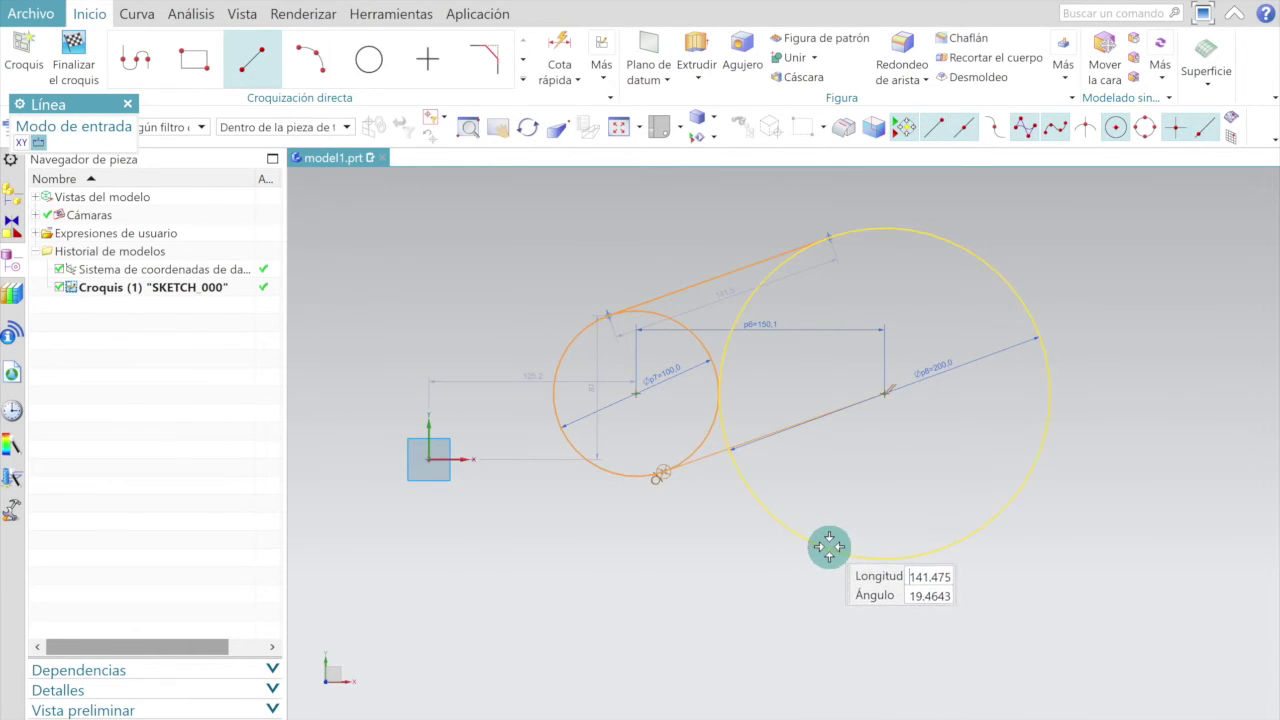
{"action": "left_click", "coordinate": [825, 555]}
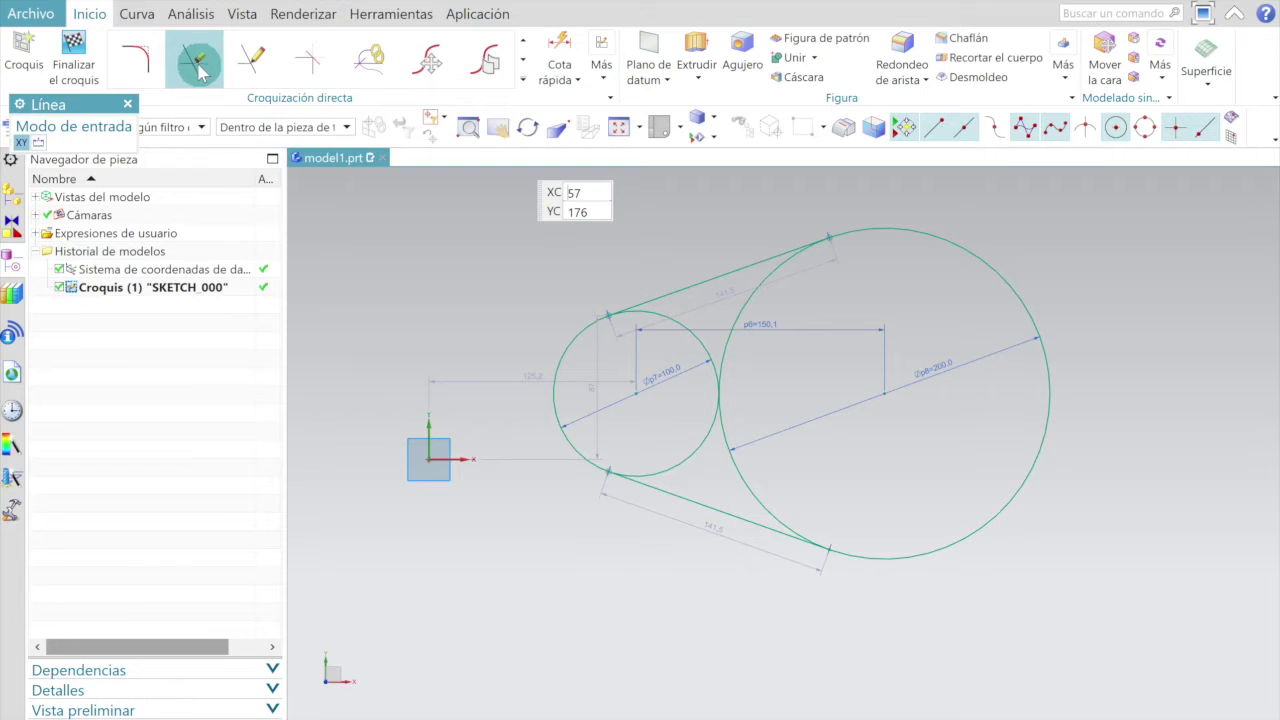
Quick-trim the inner arcs of the large and small circles, leaving one closed outline.
{"action": "left_click", "coordinate": [196, 63]}
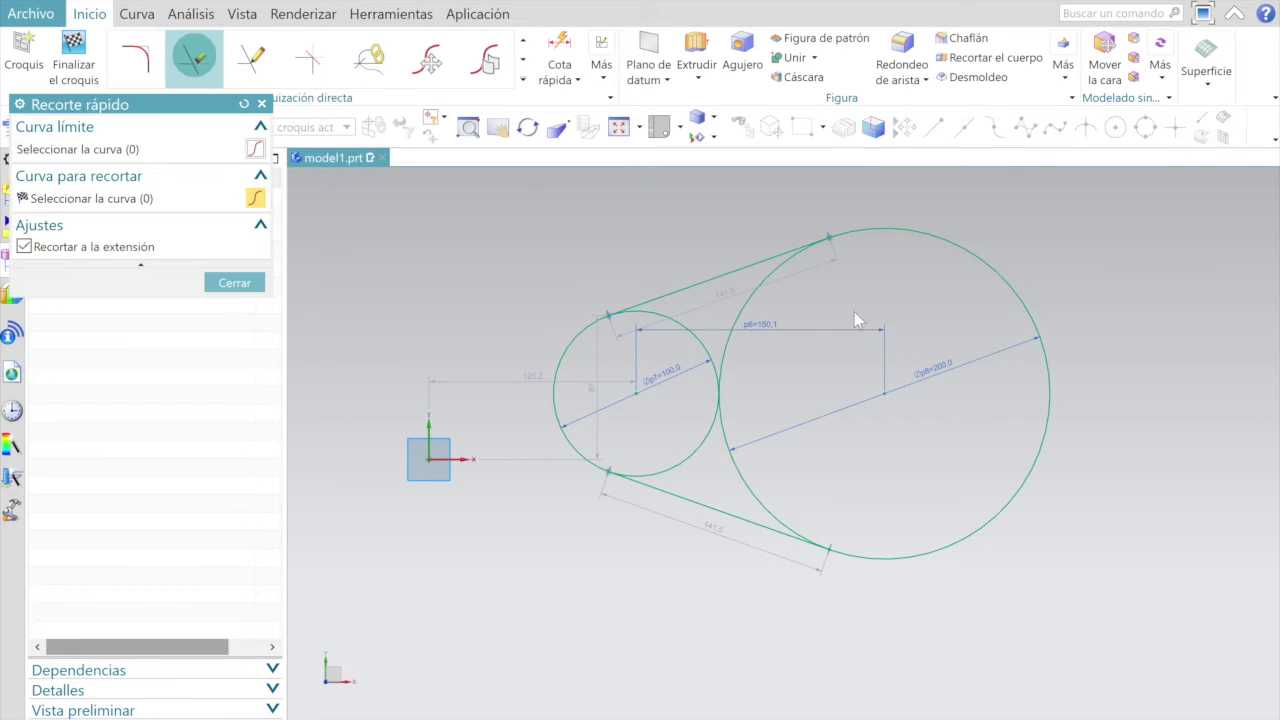
{"action": "left_click", "coordinate": [780, 262]}
{"action": "left_click", "coordinate": [677, 320]}
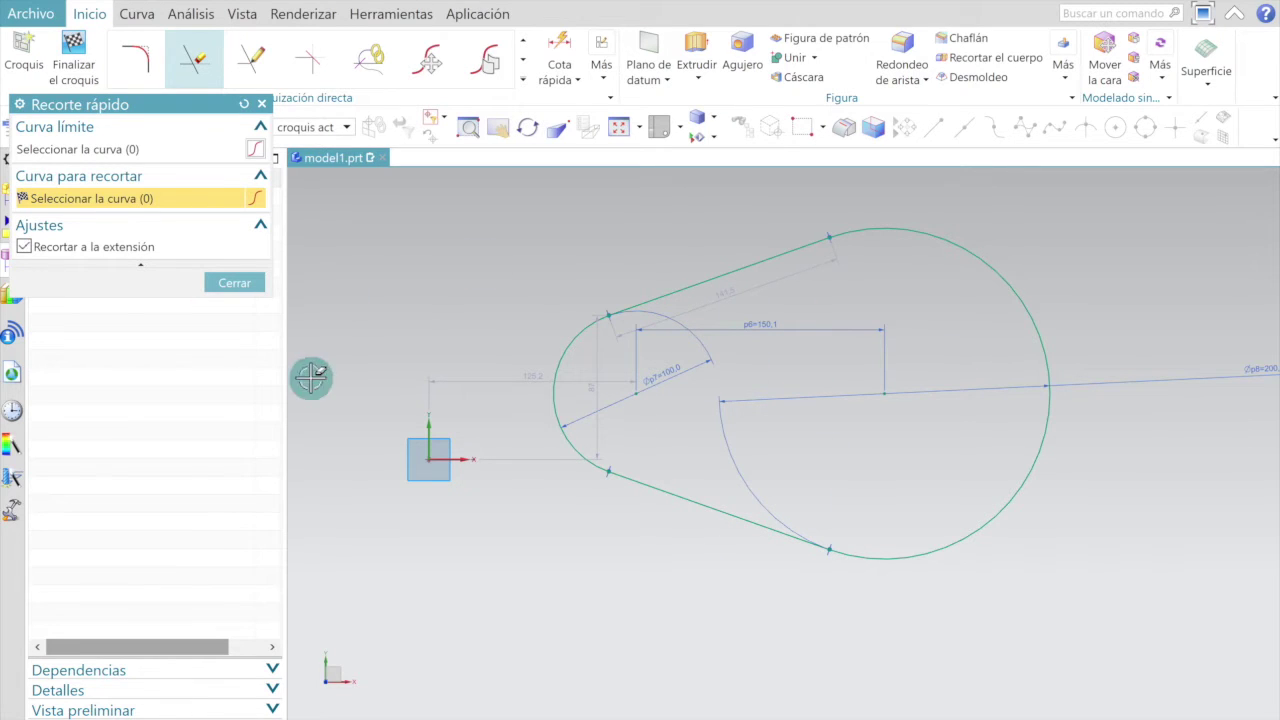
{"action": "left_click", "coordinate": [240, 282]}
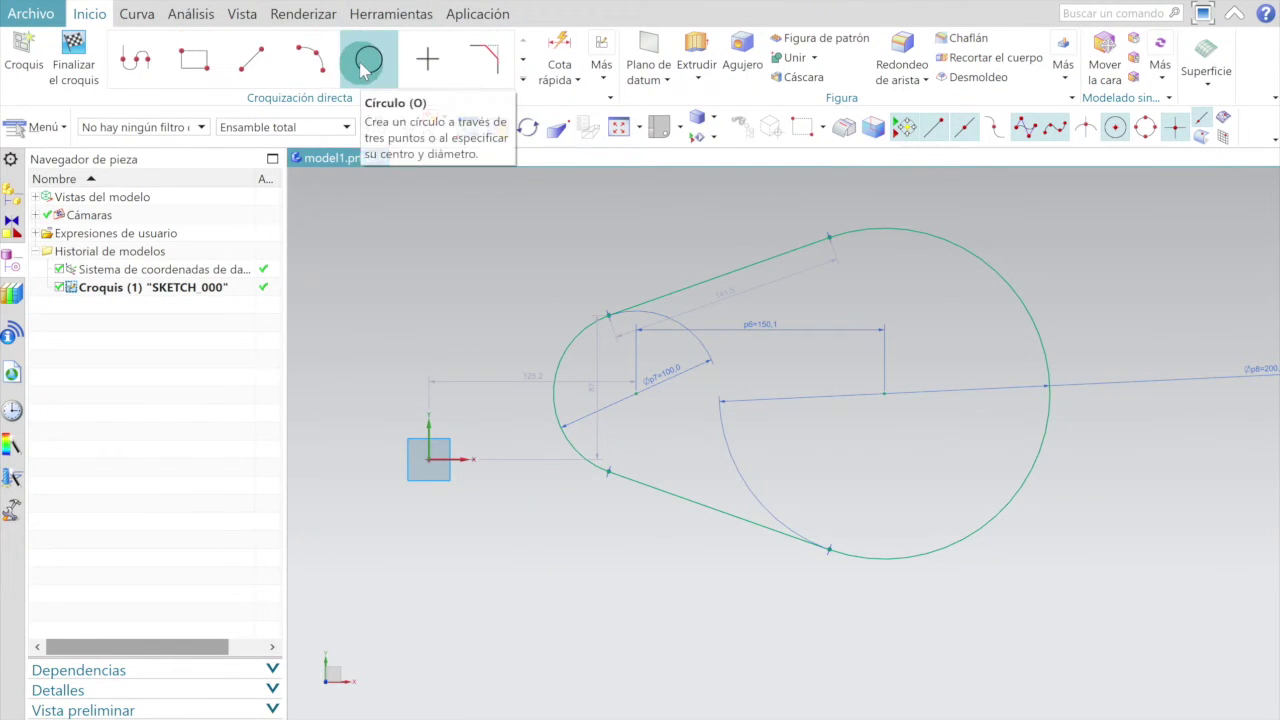
Draw a circle concentric with the large right arc and dimension it to 80 mm diameter.
{"action": "left_click", "coordinate": [369, 60]}
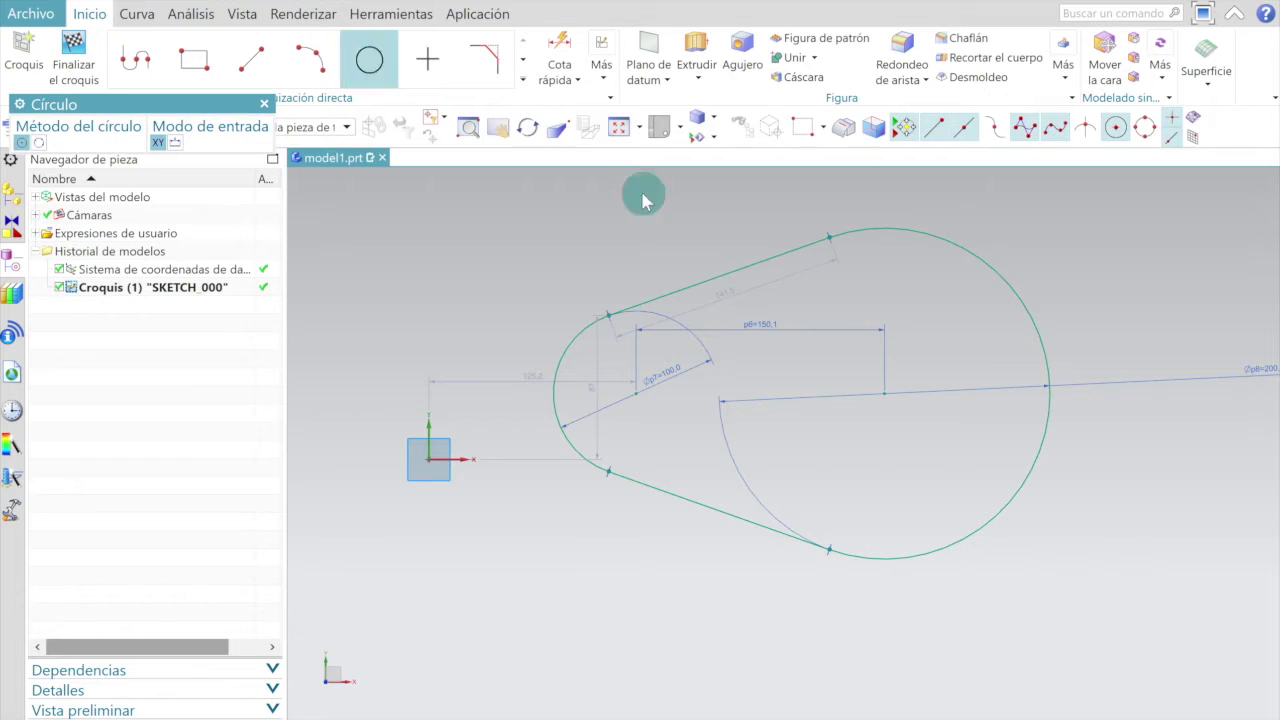
{"action": "left_click", "coordinate": [884, 394]}
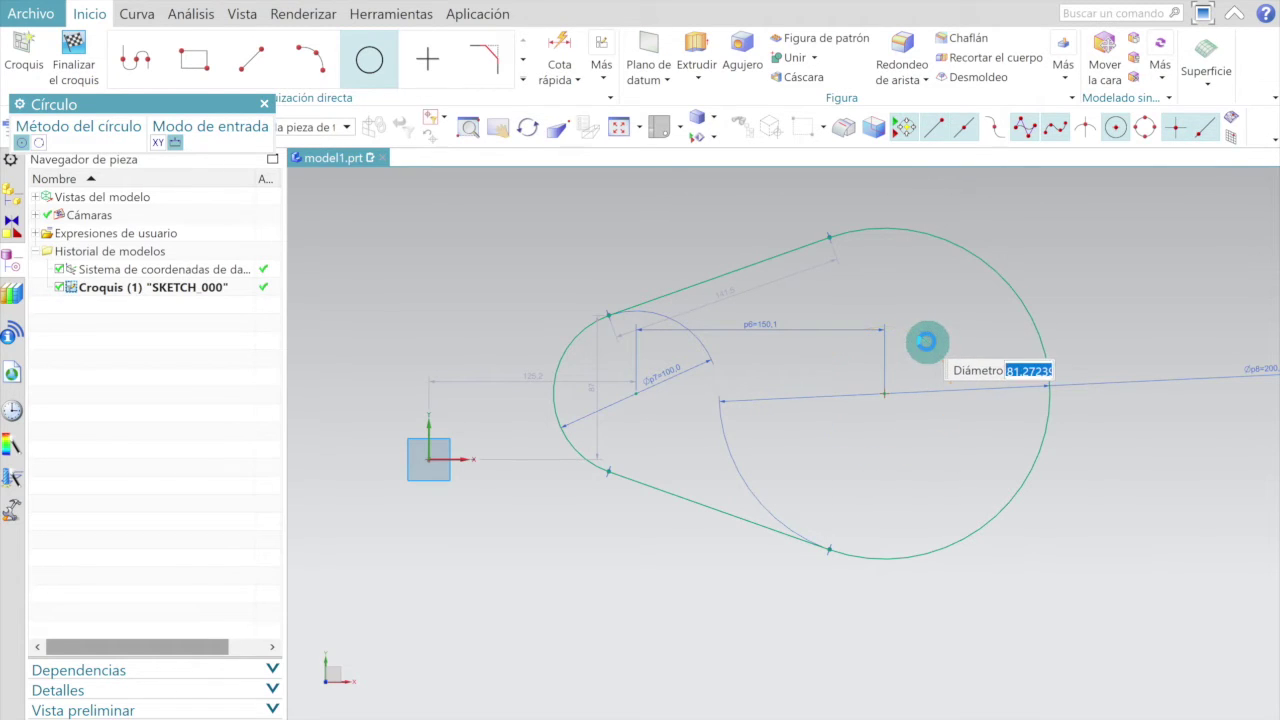
{"action": "left_click", "coordinate": [925, 344]}
{"action": "scroll", "coordinate": [912, 384], "scroll_direction": "up", "scroll_amount": 2}
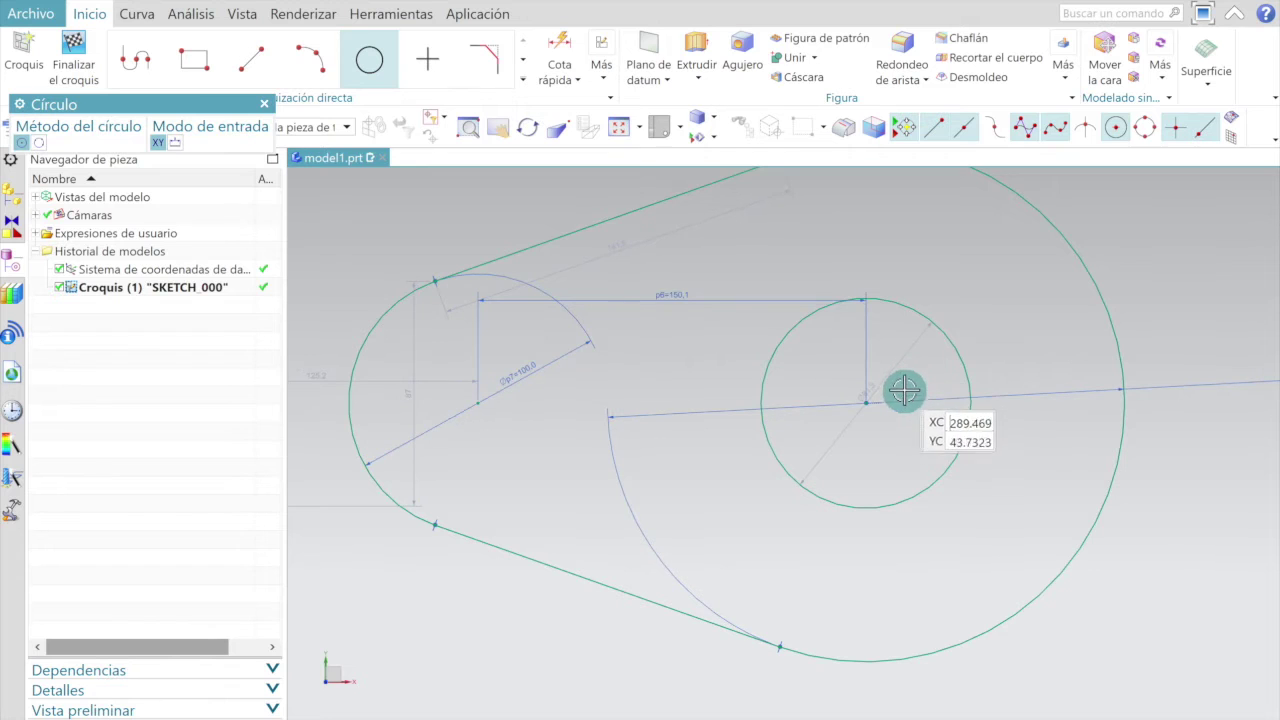
{"action": "key", "text": "Escape"}
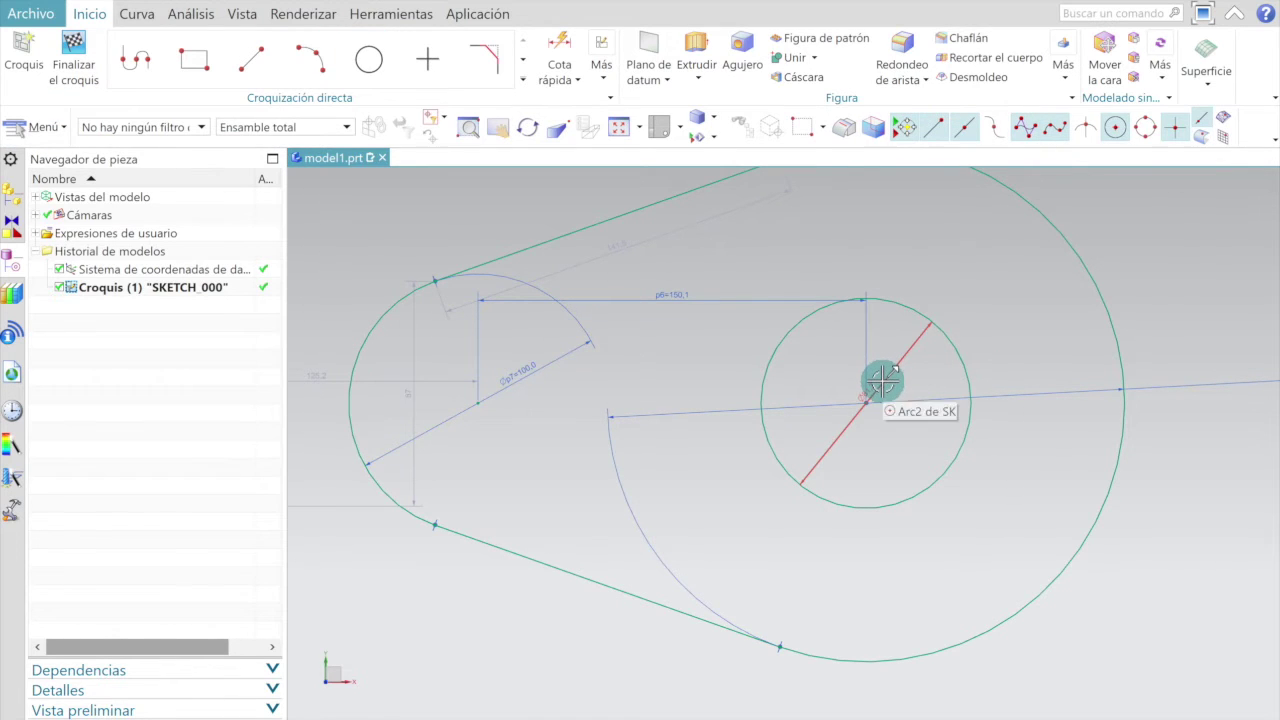
{"action": "double_click", "coordinate": [875, 386]}
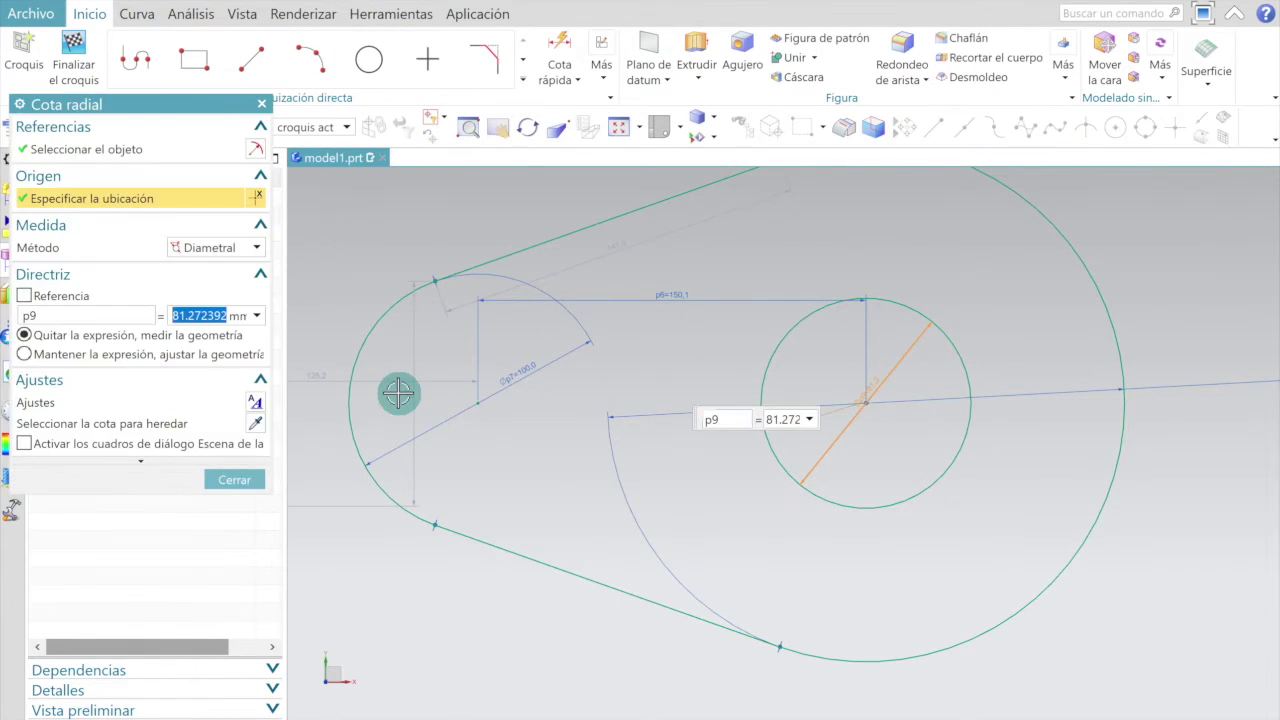
{"action": "type", "text": "80"}
{"action": "key", "text": "Return"}
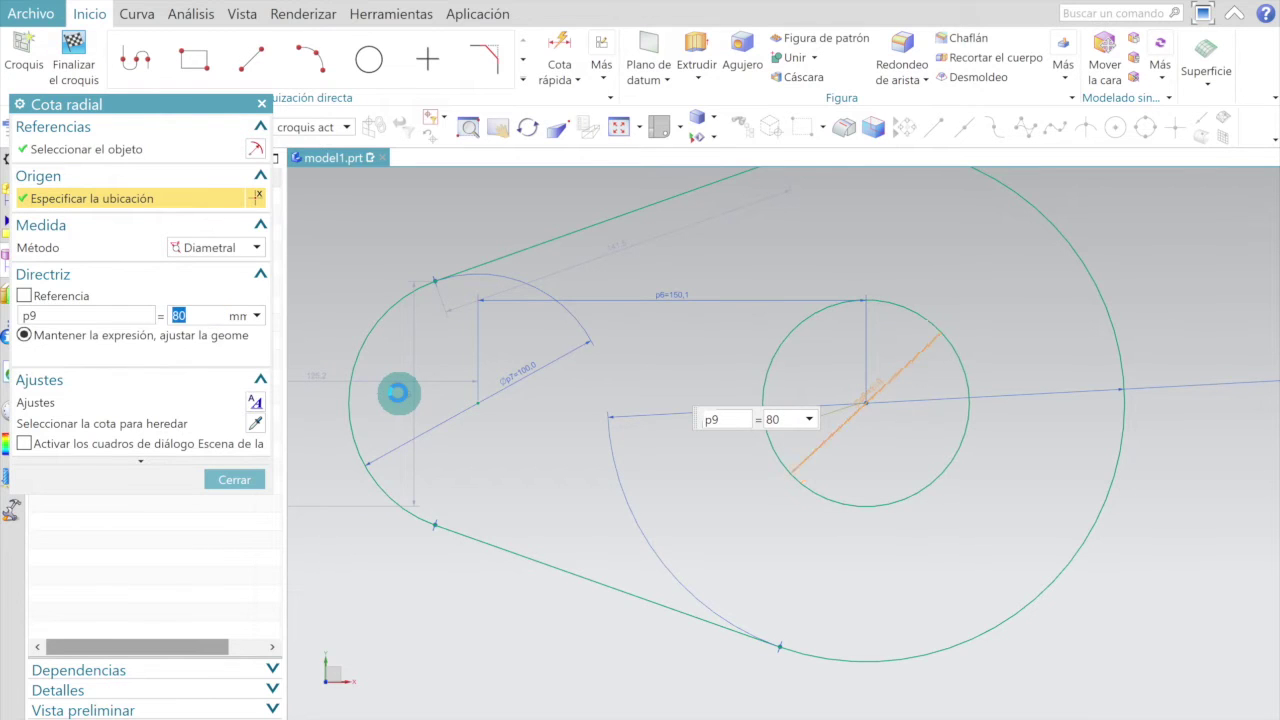
{"action": "left_click", "coordinate": [234, 480]}
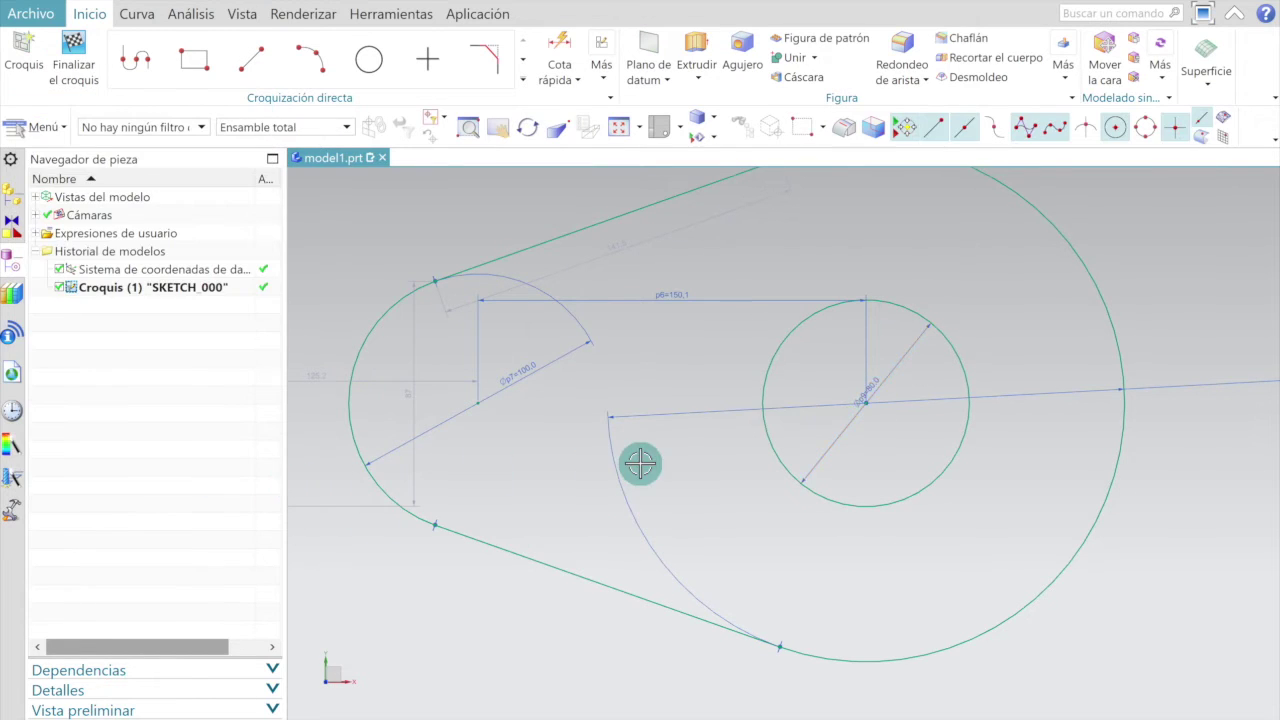
{"action": "scroll", "coordinate": [620, 440], "scroll_direction": "down", "scroll_amount": 2}
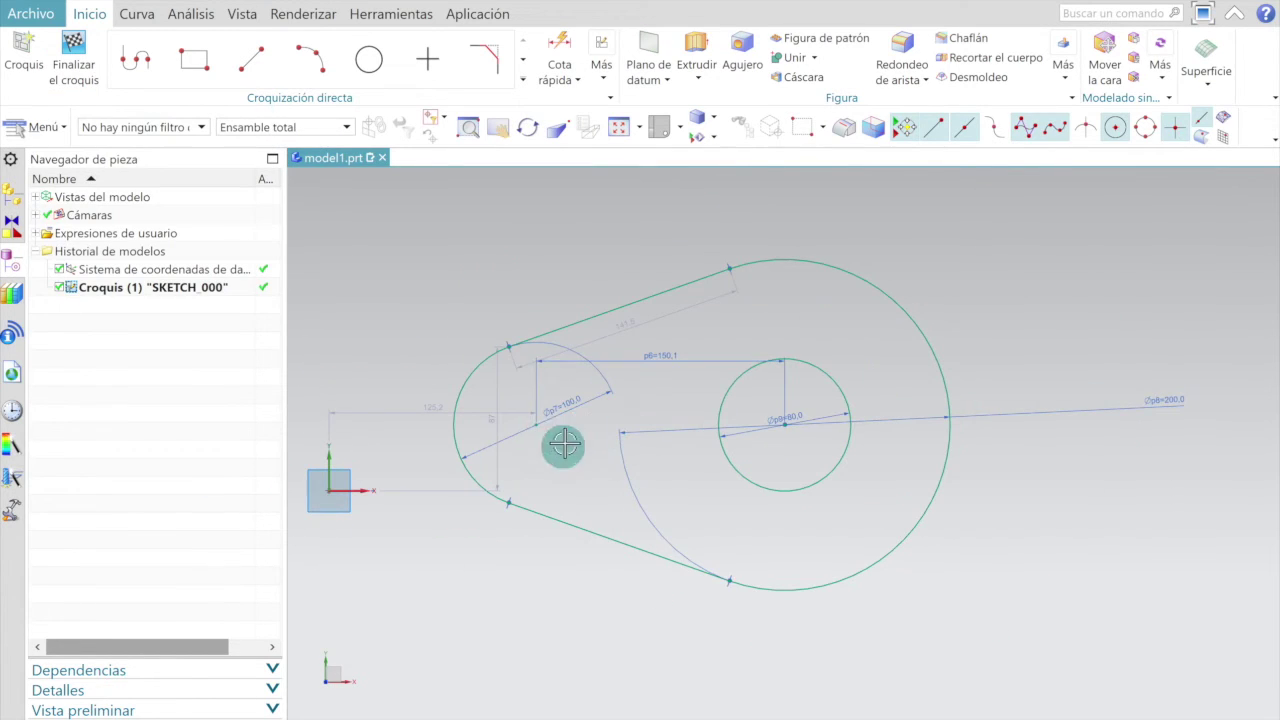
Draw a 30 mm circle centred on the left end arc's centre point.
{"action": "left_click", "coordinate": [369, 59]}
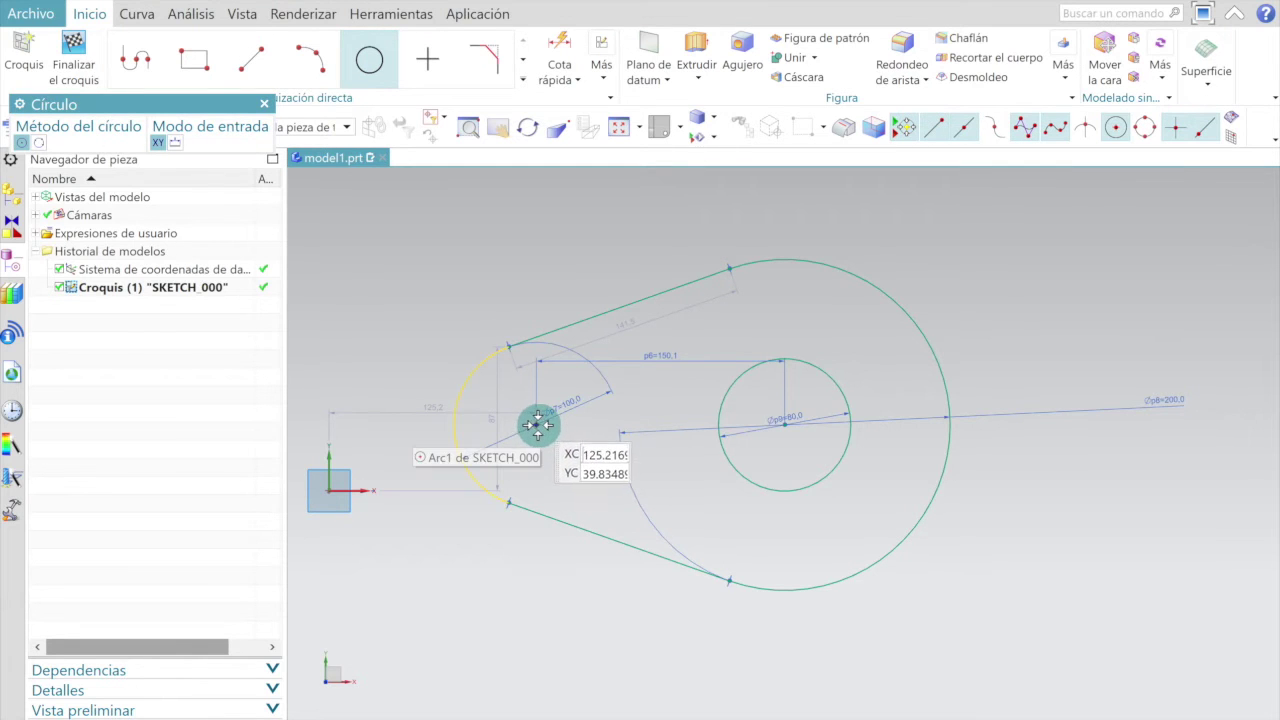
{"action": "left_click", "coordinate": [536, 424]}
{"action": "type", "text": "30"}
{"action": "key", "text": "Return"}
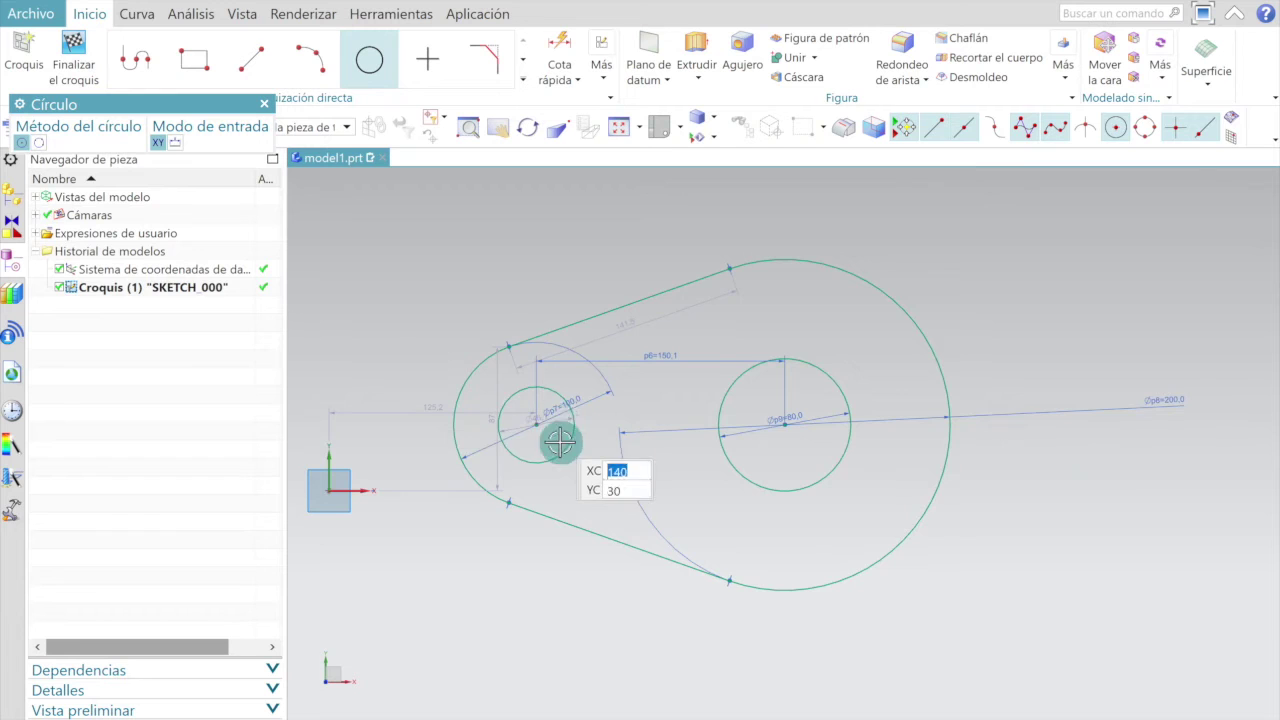
{"action": "scroll", "coordinate": [541, 410], "scroll_direction": "up", "scroll_amount": 3}
{"action": "key", "text": "Escape"}
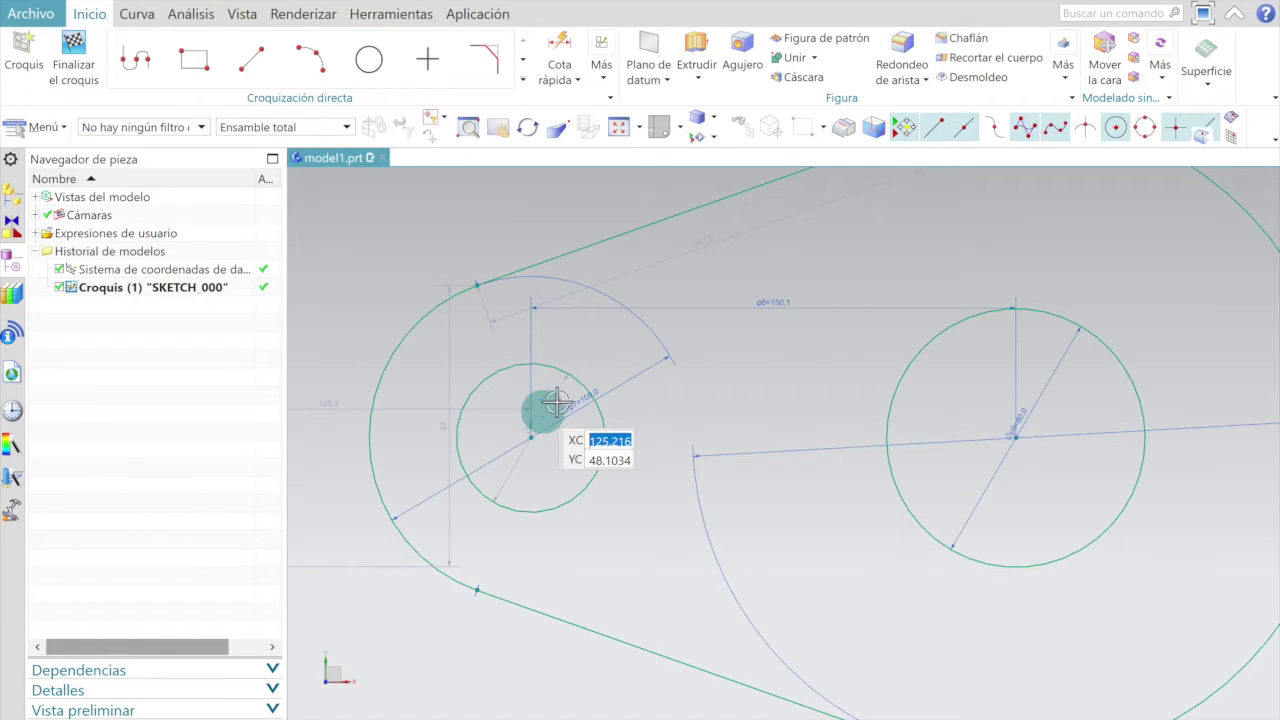
Confirm the left circle's diameter dimension as 30 mm.
{"action": "scroll", "coordinate": [565, 415], "scroll_direction": "up", "scroll_amount": 2}
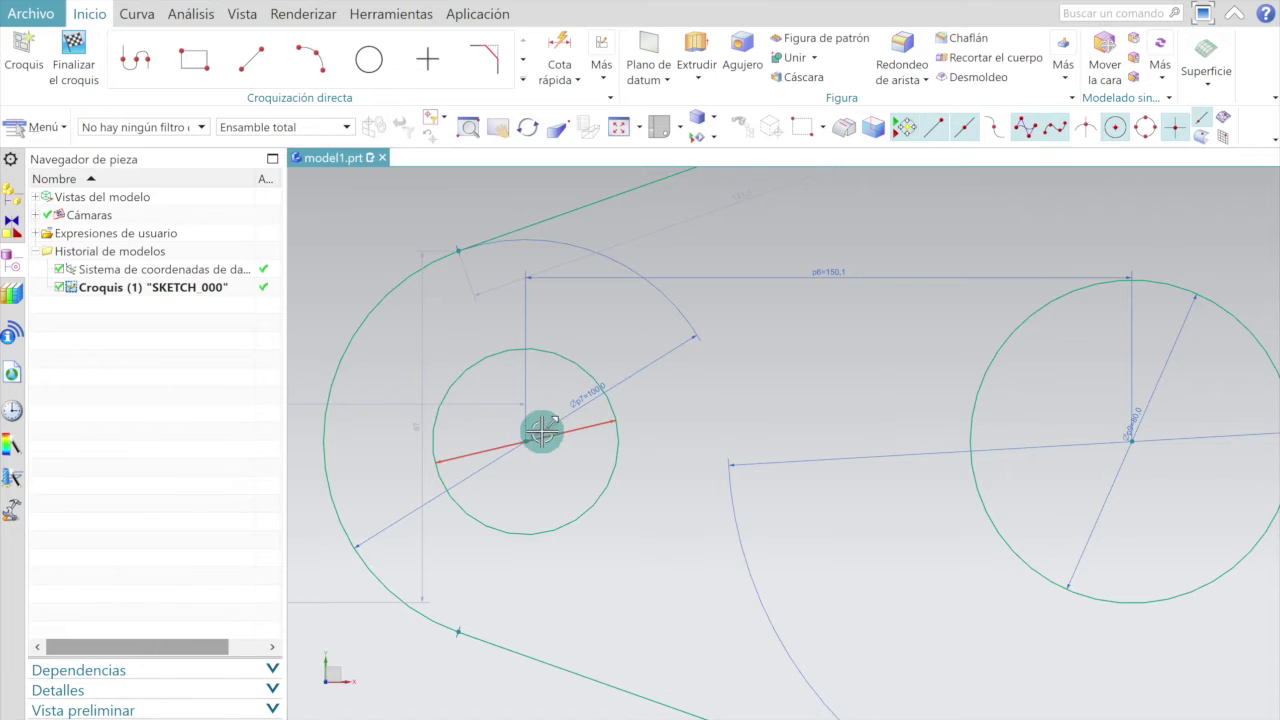
{"action": "double_click", "coordinate": [541, 430]}
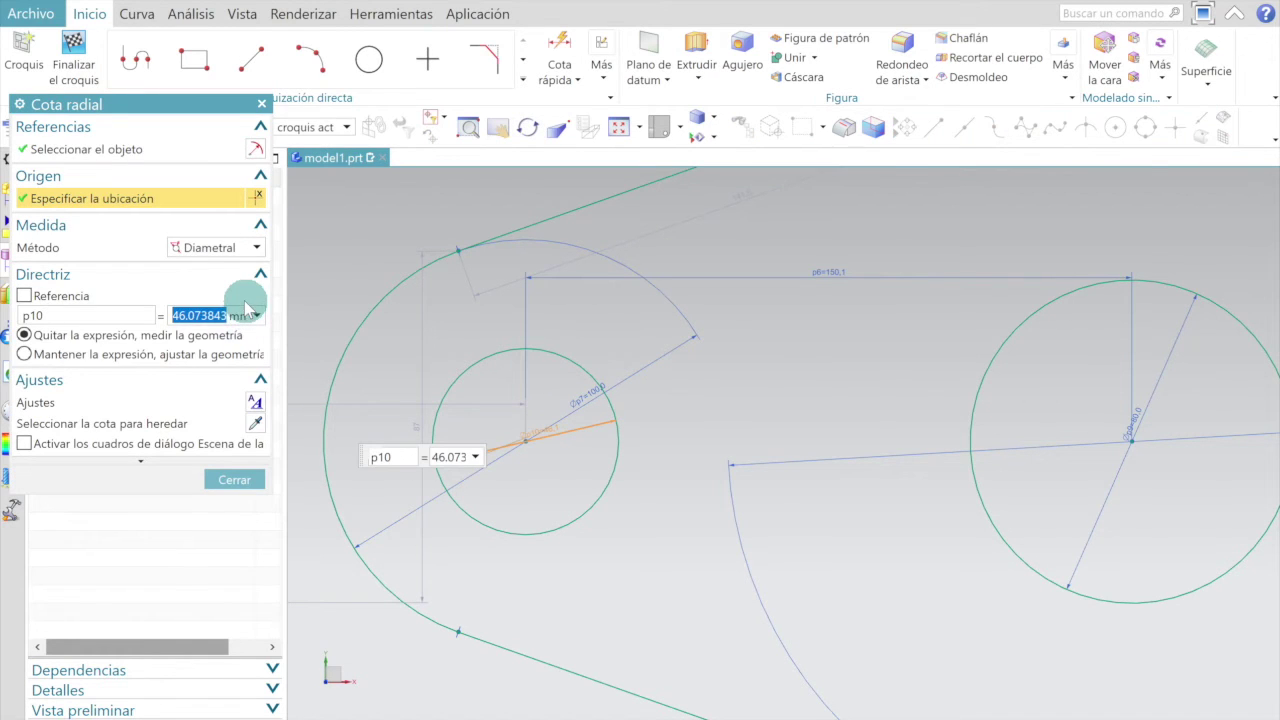
{"action": "type", "text": "30"}
{"action": "key", "text": "Return"}
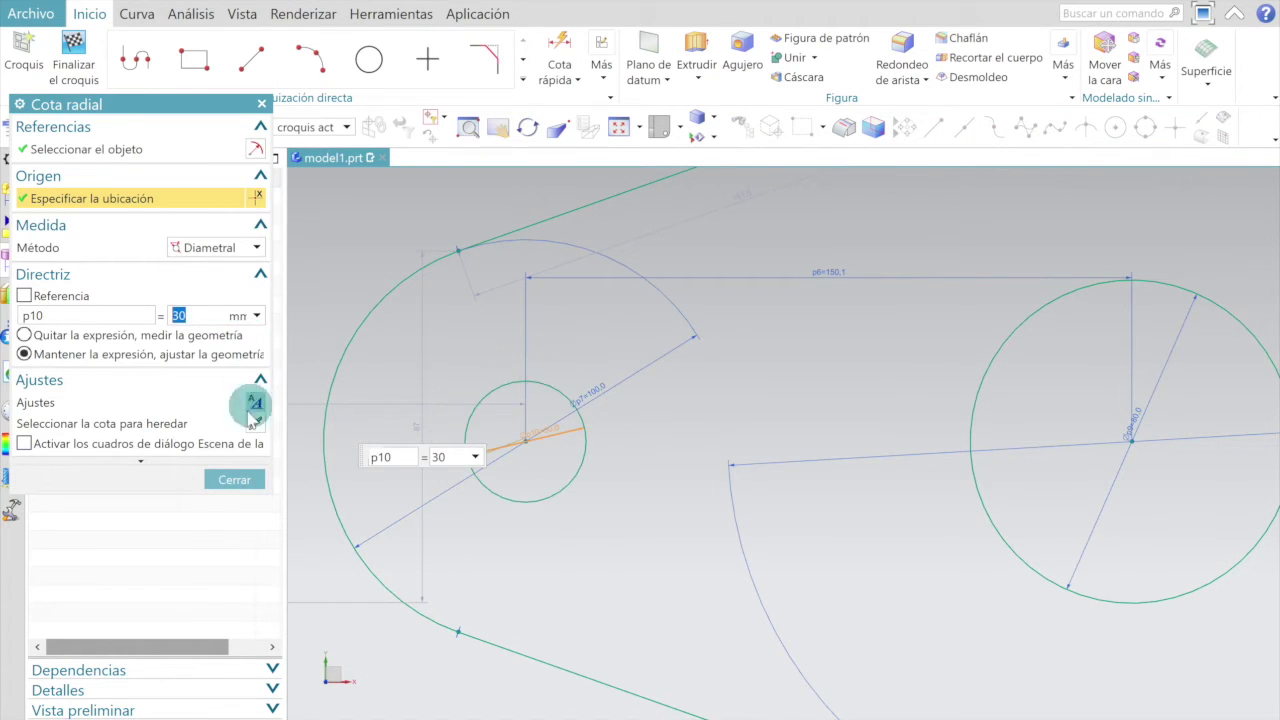
{"action": "left_click", "coordinate": [222, 477]}
{"action": "scroll", "coordinate": [495, 355], "scroll_direction": "down", "scroll_amount": 1}
{"action": "left_click", "coordinate": [251, 59]}
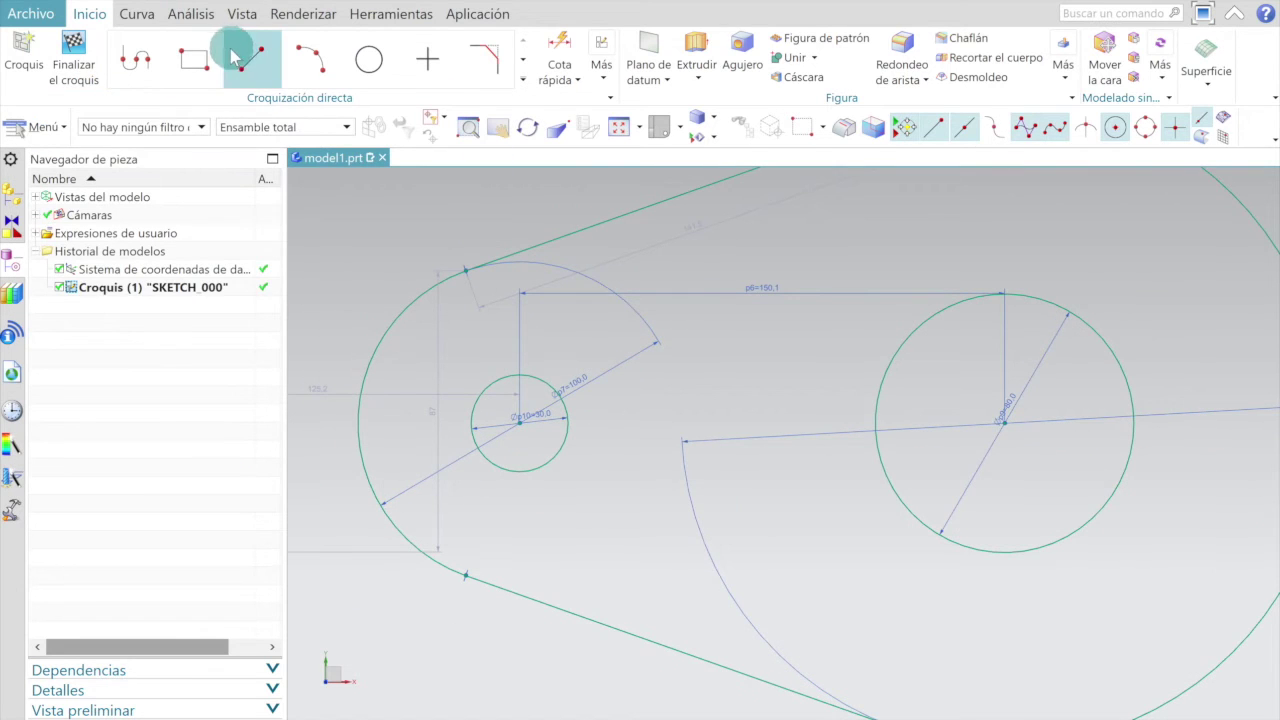
Draw a horizontal line from the small circle's top leftward past the outer arc.
{"action": "left_click", "coordinate": [512, 432]}
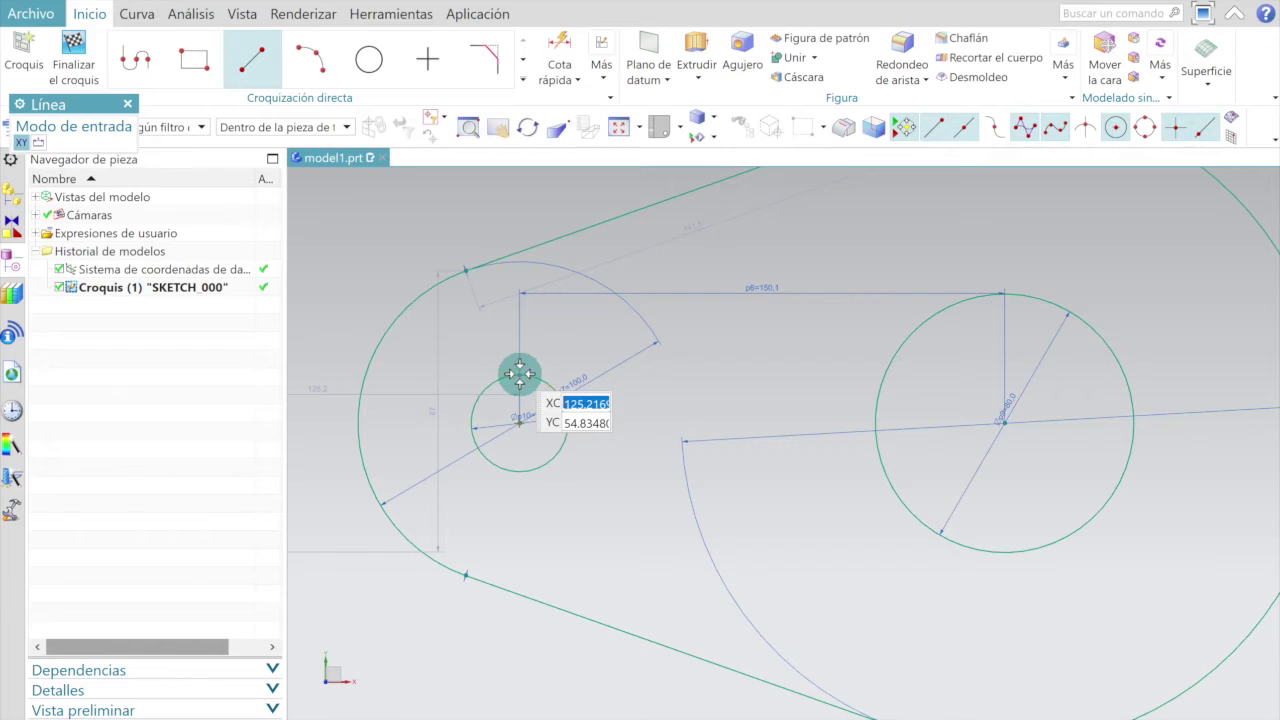
{"action": "left_click", "coordinate": [519, 374]}
{"action": "scroll", "coordinate": [517, 372], "scroll_direction": "down", "scroll_amount": 2}
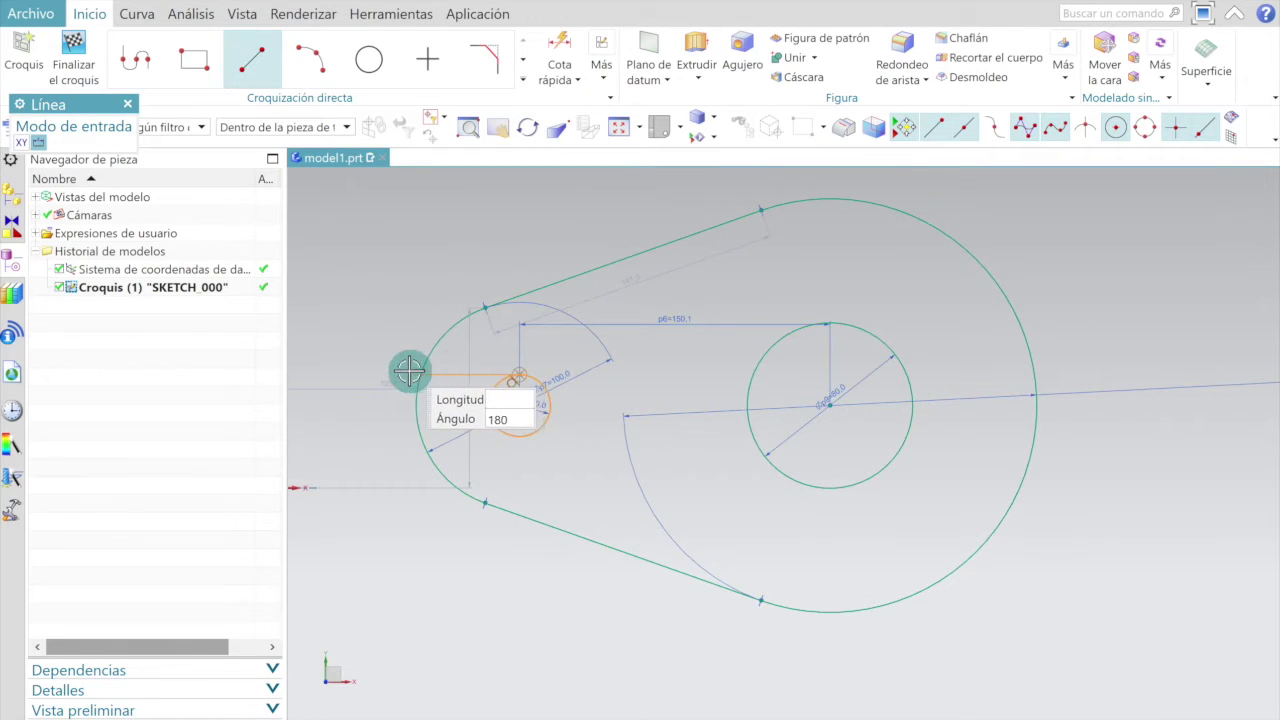
{"action": "scroll", "coordinate": [503, 371], "scroll_direction": "up", "scroll_amount": 3}
{"action": "scroll", "coordinate": [506, 374], "scroll_direction": "down", "scroll_amount": 2}
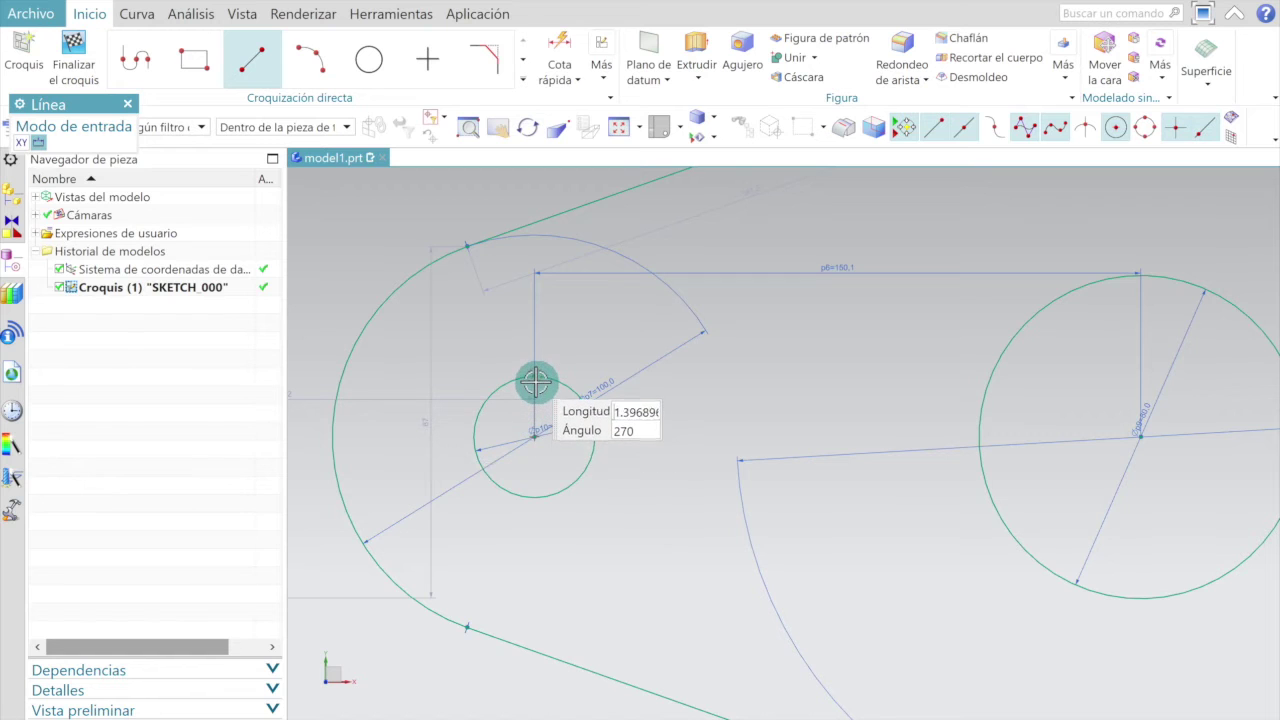
{"action": "scroll", "coordinate": [535, 376], "scroll_direction": "down", "scroll_amount": 2}
{"action": "scroll", "coordinate": [535, 376], "scroll_direction": "up", "scroll_amount": 4}
{"action": "scroll", "coordinate": [535, 376], "scroll_direction": "down", "scroll_amount": 3}
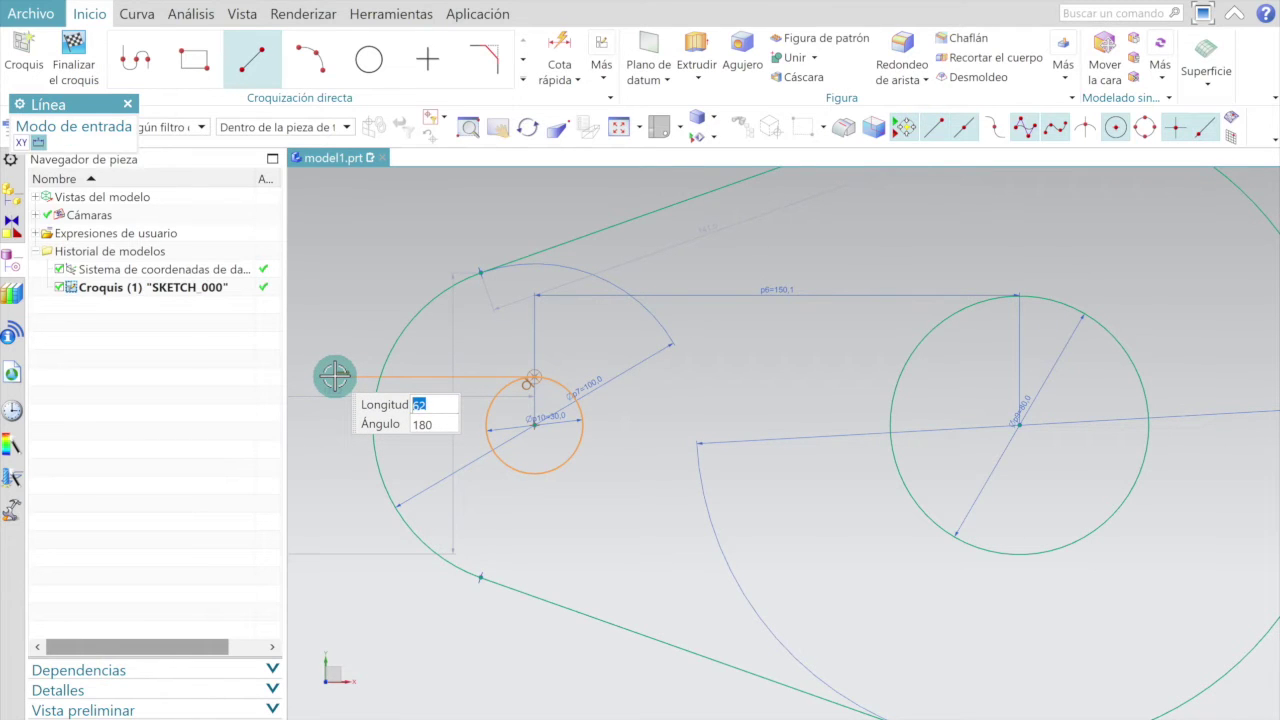
{"action": "left_click", "coordinate": [335, 376]}
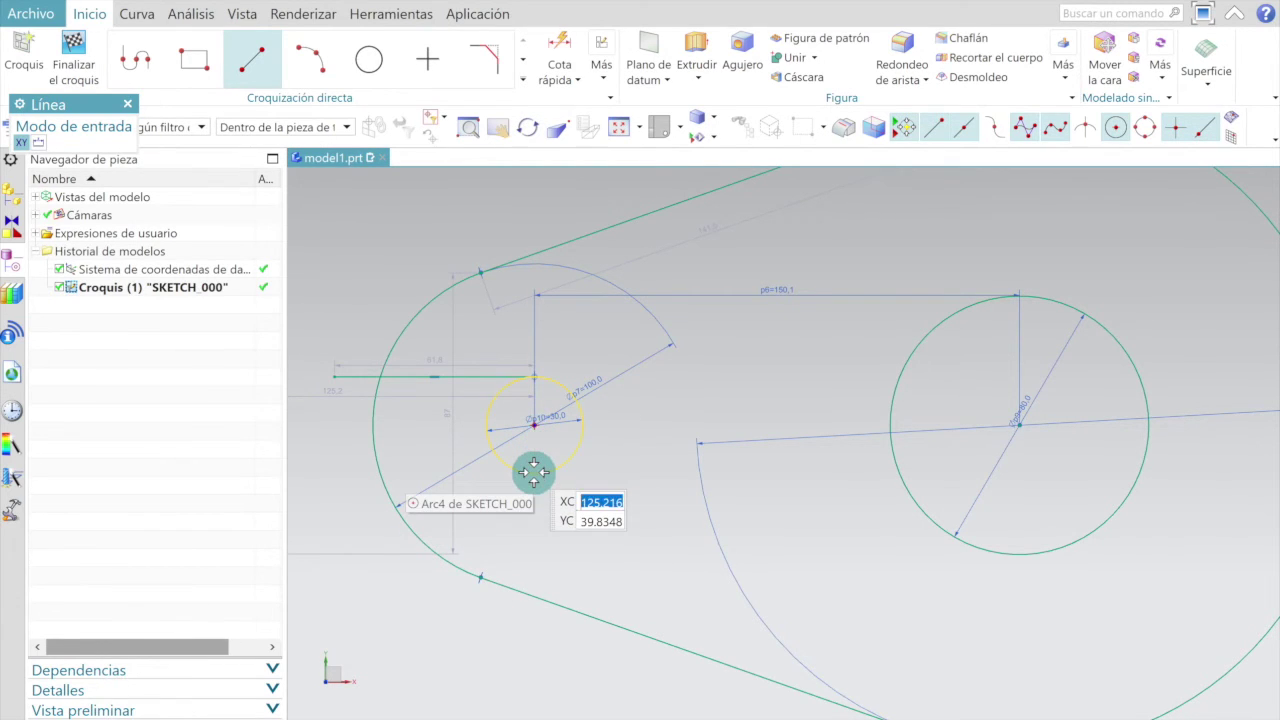
Draw the matching horizontal line from the small circle's bottom leftward past the outer arc.
{"action": "left_click", "coordinate": [533, 472]}
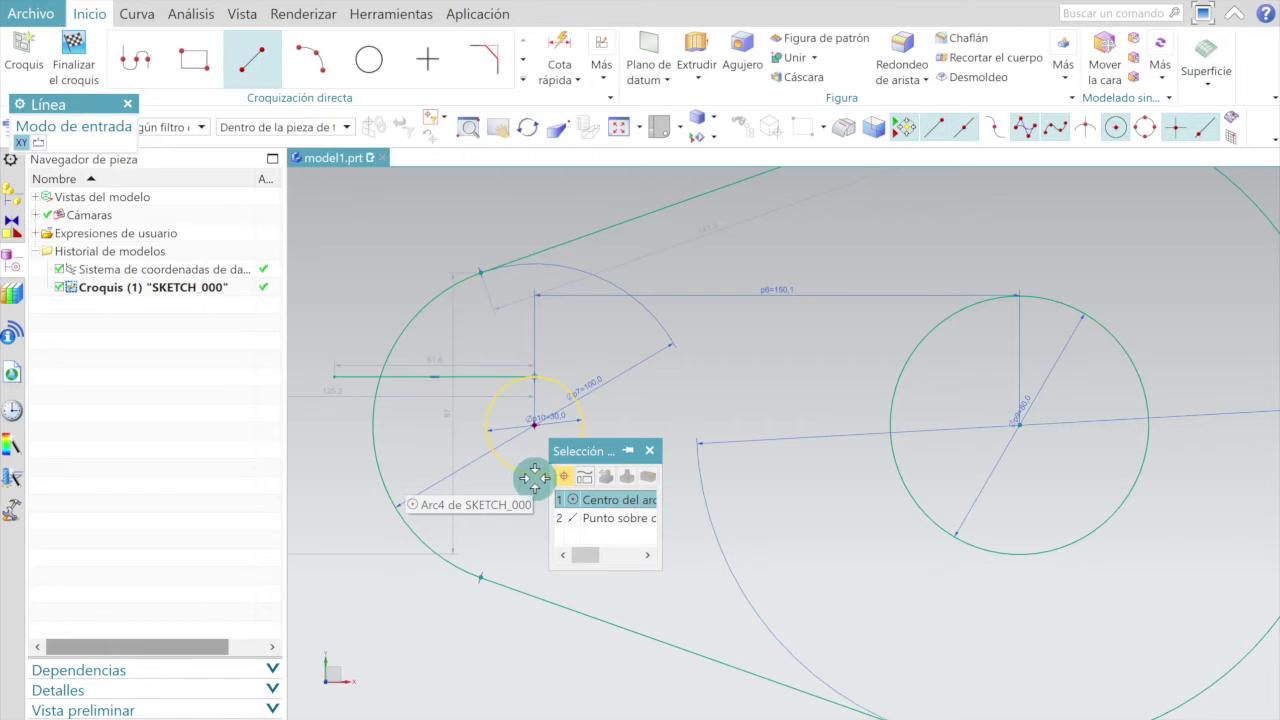
{"action": "left_click", "coordinate": [533, 472]}
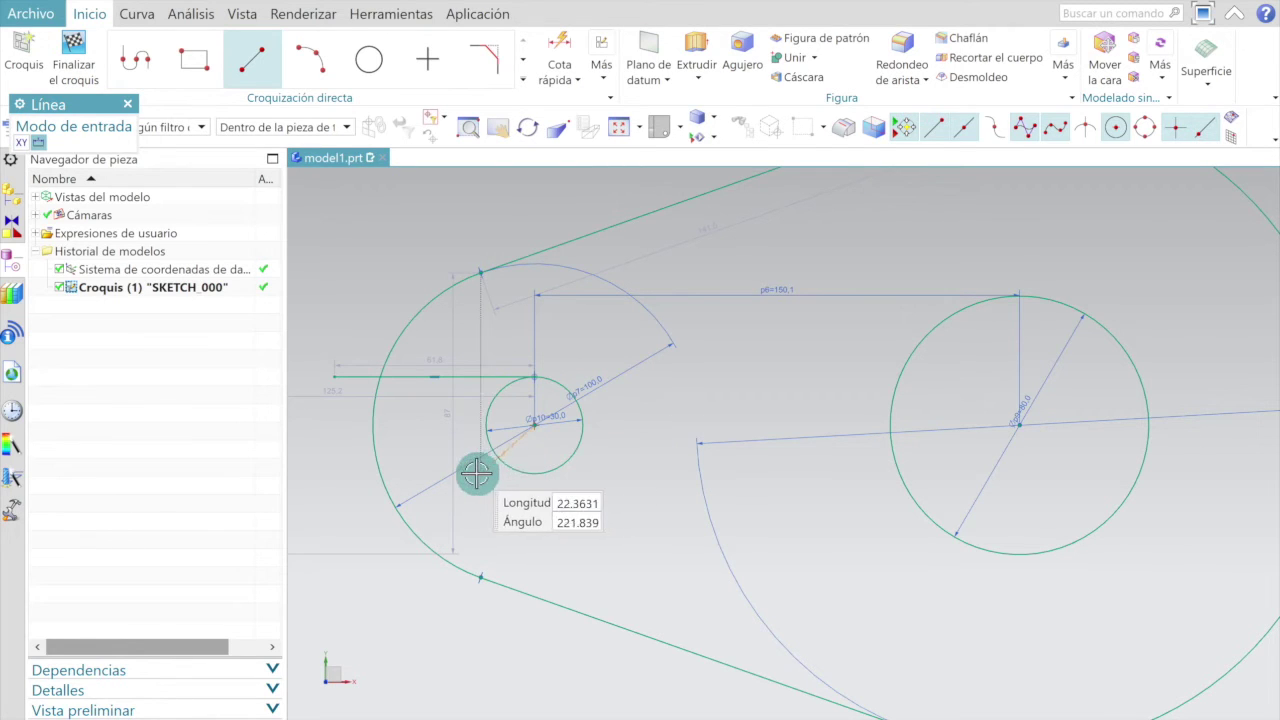
{"action": "key", "text": "Escape"}
{"action": "scroll", "coordinate": [519, 470], "scroll_direction": "up", "scroll_amount": 1}
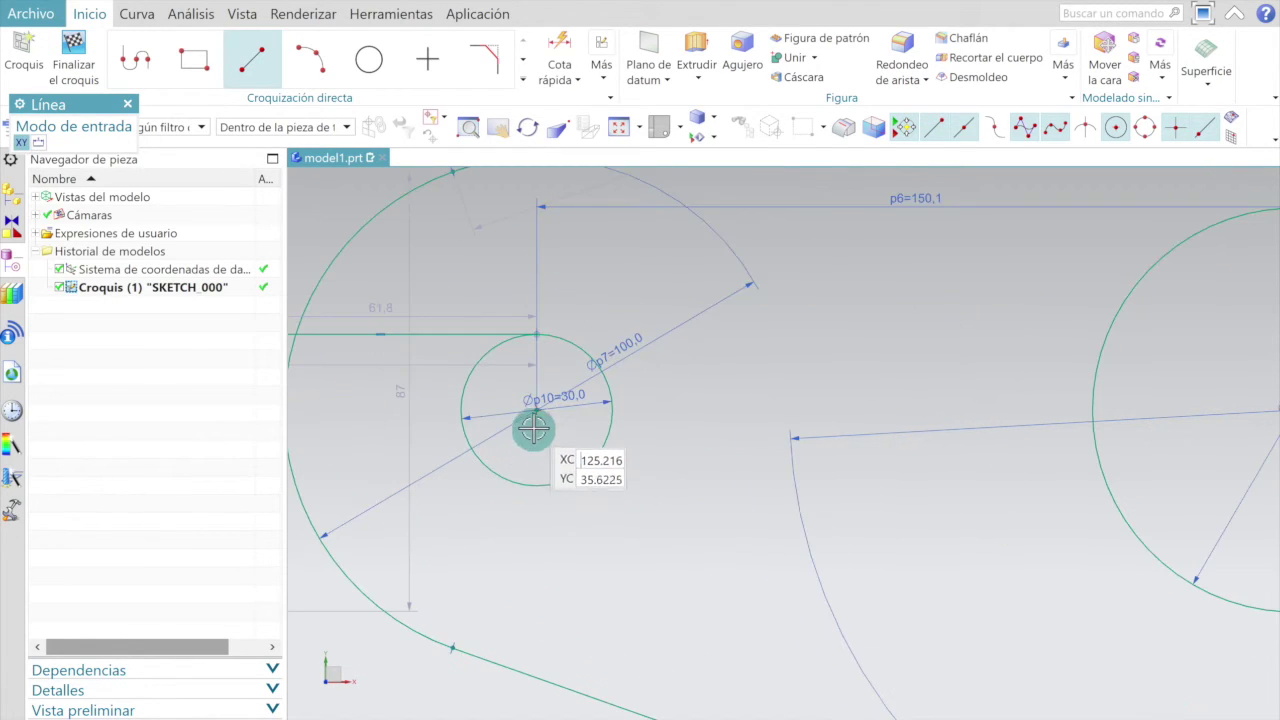
{"action": "scroll", "coordinate": [534, 429], "scroll_direction": "up", "scroll_amount": 1}
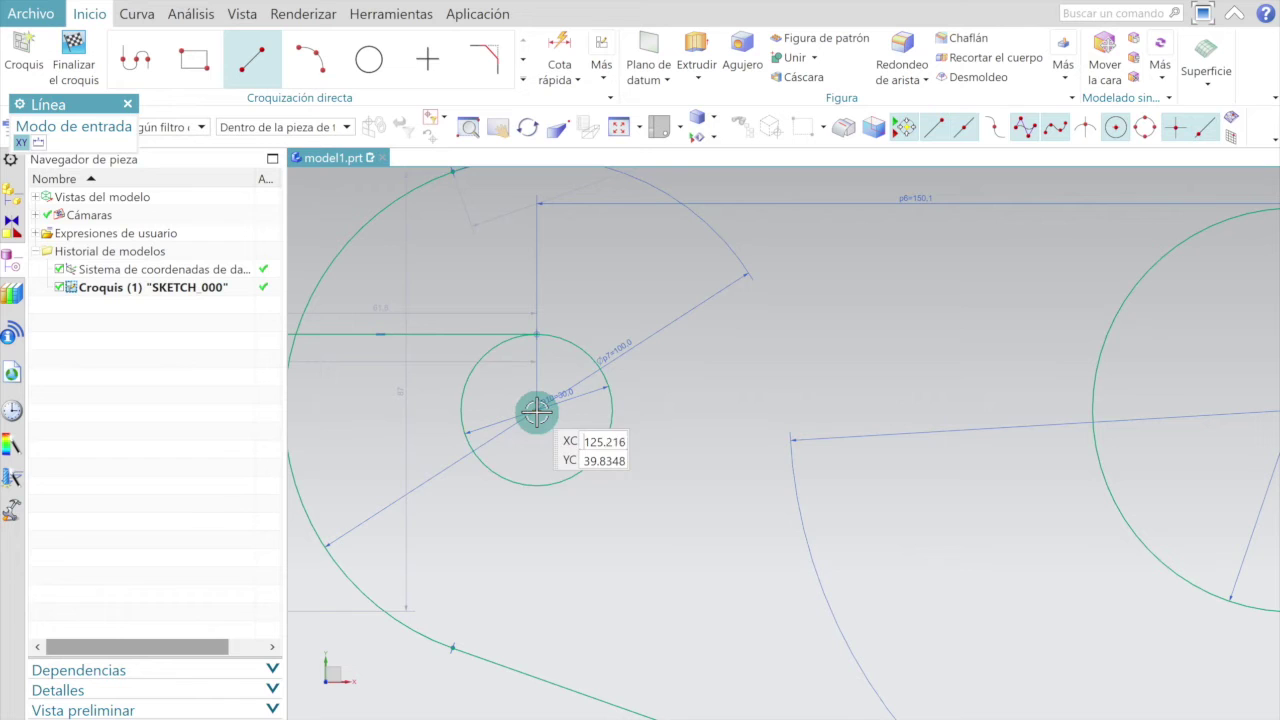
{"action": "left_click", "coordinate": [537, 487]}
{"action": "scroll", "coordinate": [537, 487], "scroll_direction": "down", "scroll_amount": 2}
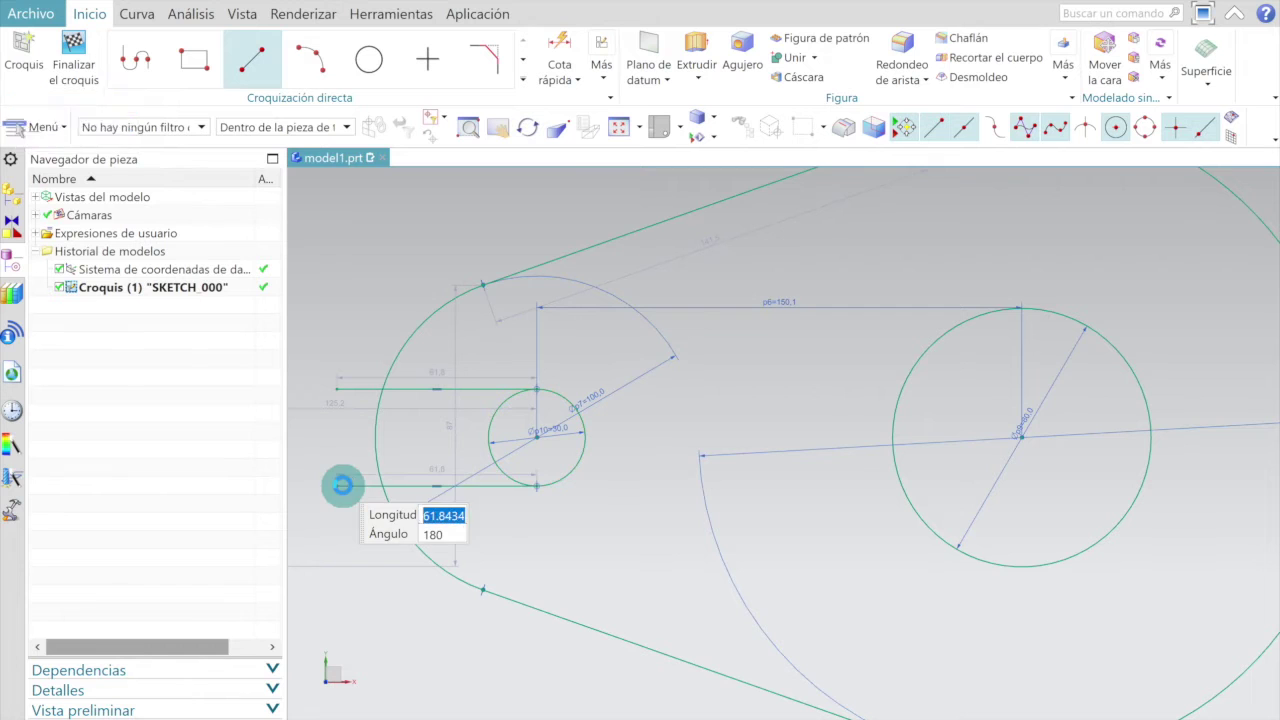
{"action": "left_click", "coordinate": [342, 485]}
{"action": "key", "text": "Escape"}
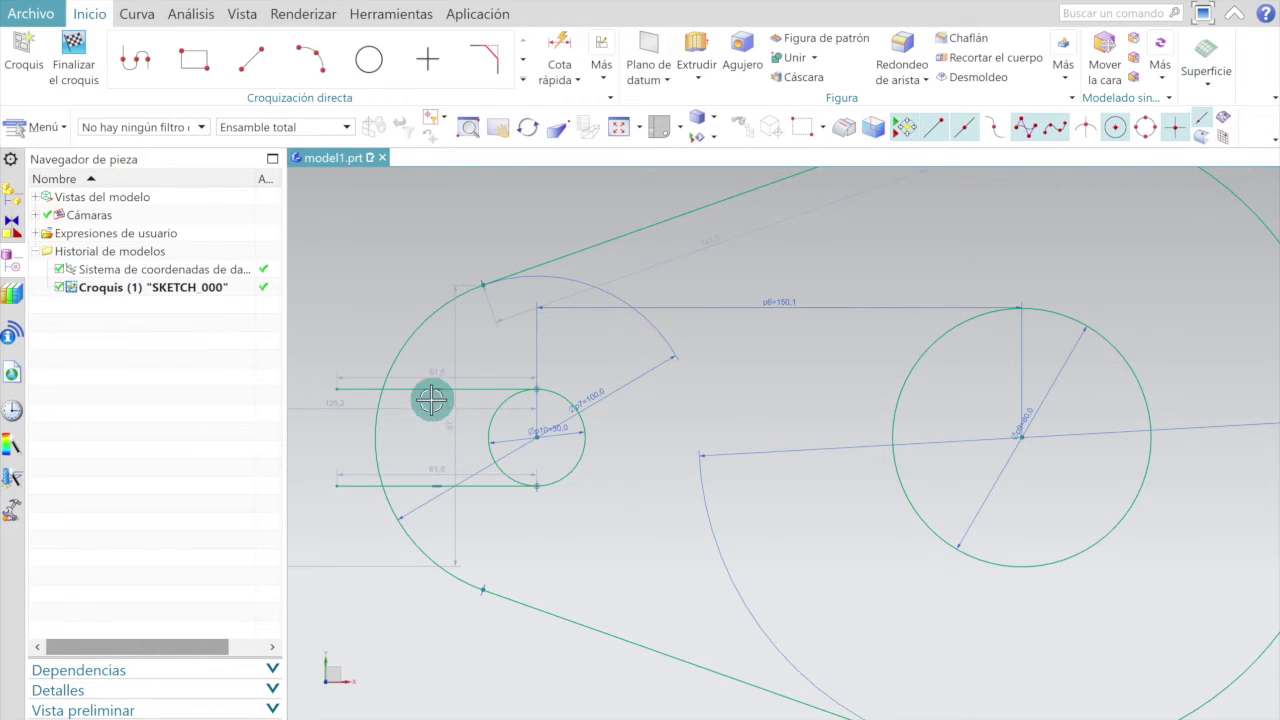
{"action": "scroll", "coordinate": [514, 423], "scroll_direction": "down", "scroll_amount": 3}
{"action": "scroll", "coordinate": [475, 462], "scroll_direction": "up", "scroll_amount": 1}
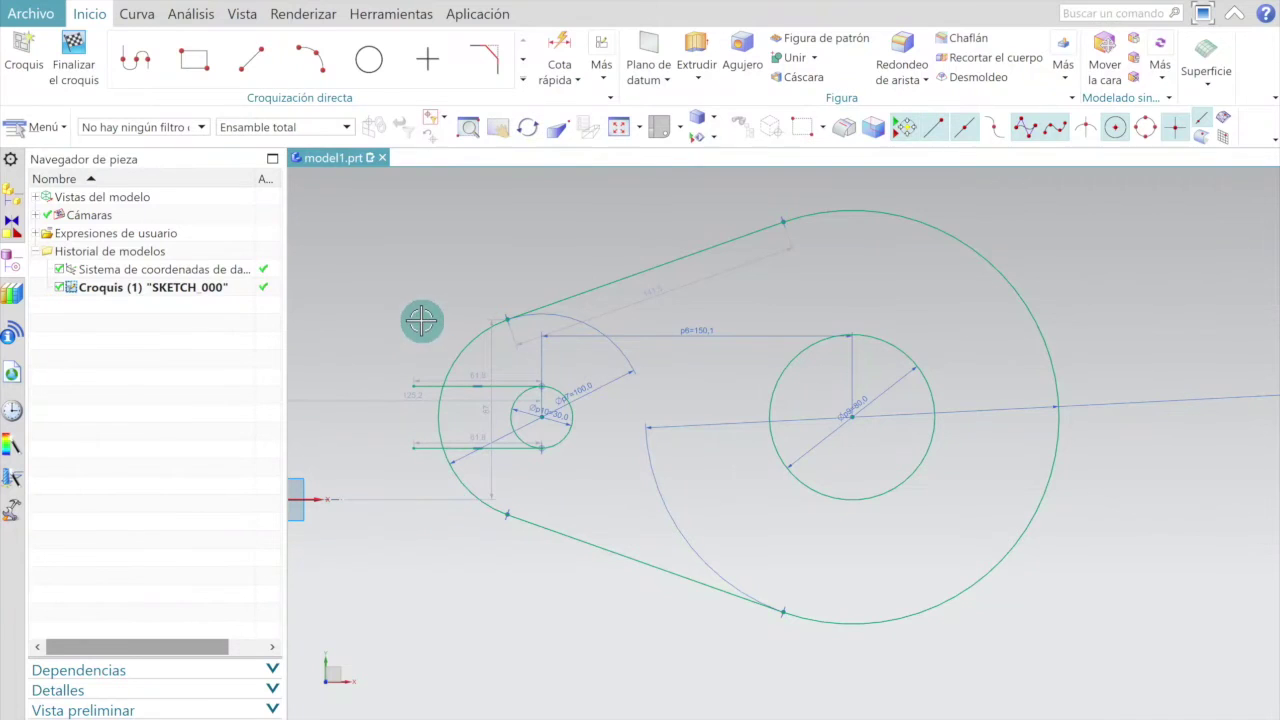
Trim the outer arc between the lines, the line overhang and the circle's left half, then finish the sketch.
{"action": "left_click", "coordinate": [522, 58]}
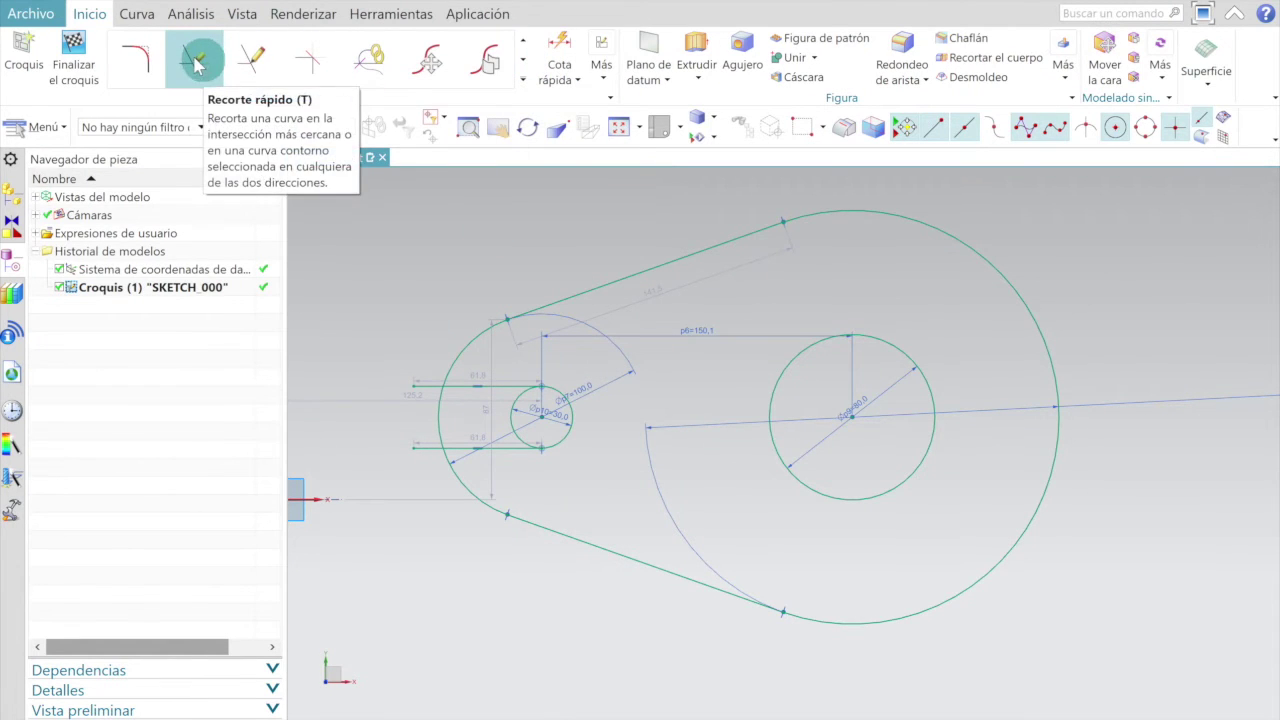
{"action": "left_click", "coordinate": [195, 63]}
{"action": "scroll", "coordinate": [461, 405], "scroll_direction": "up", "scroll_amount": 2}
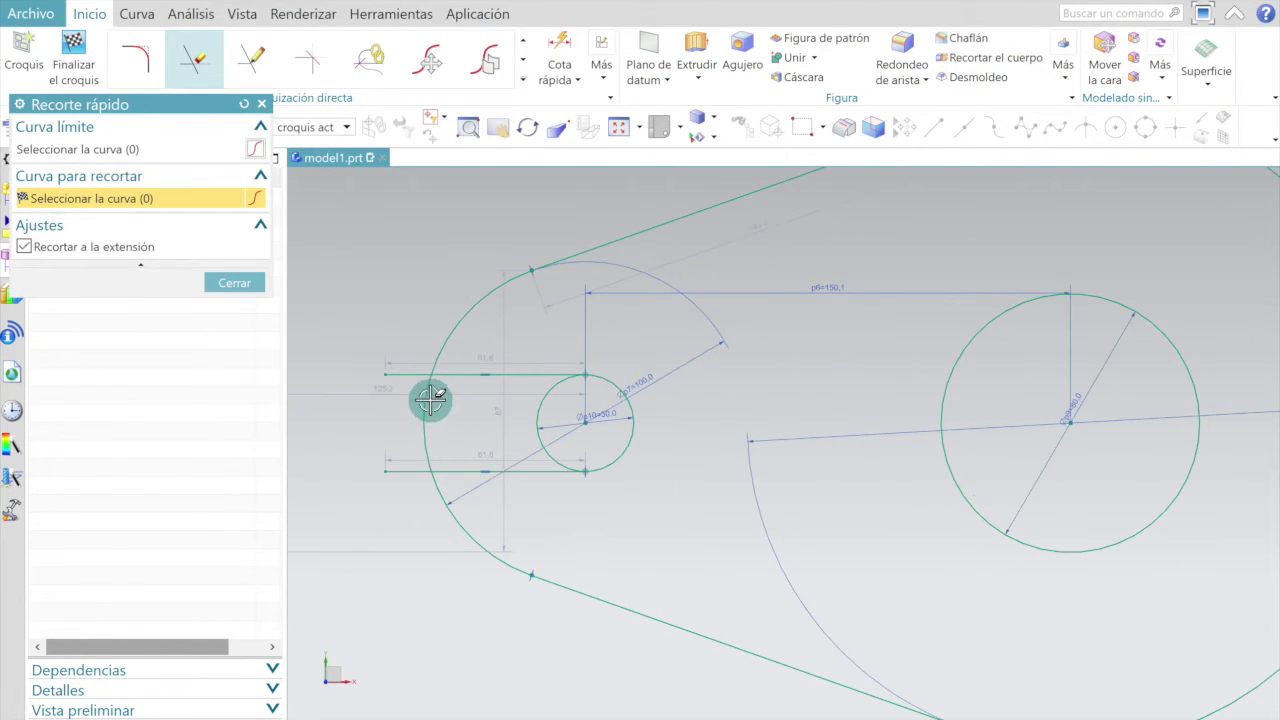
{"action": "left_click", "coordinate": [428, 396]}
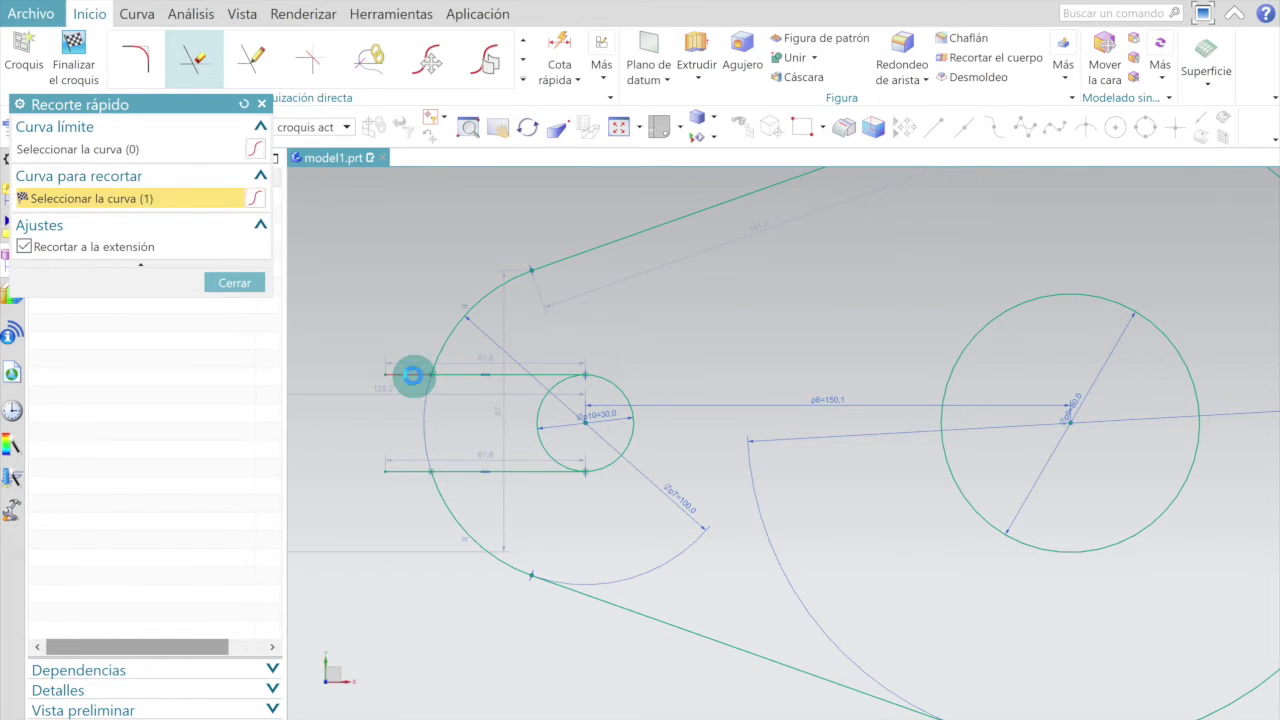
{"action": "left_click", "coordinate": [412, 375]}
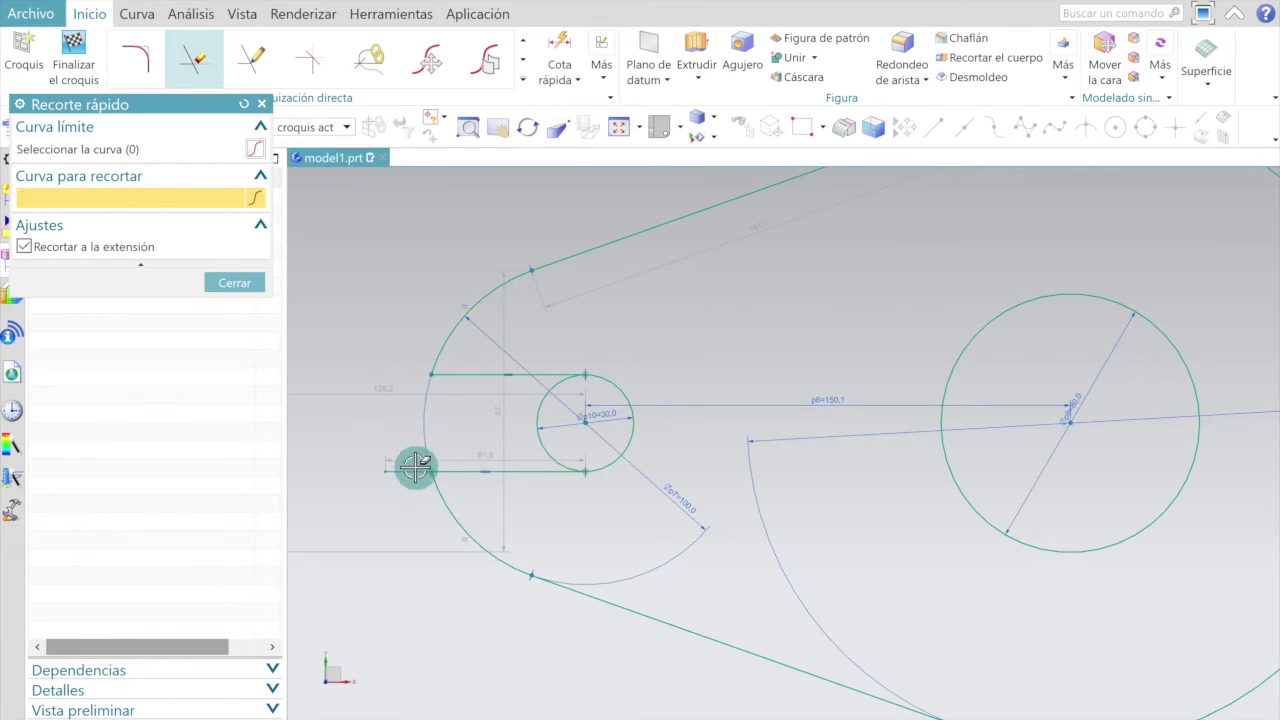
{"action": "left_click", "coordinate": [543, 401]}
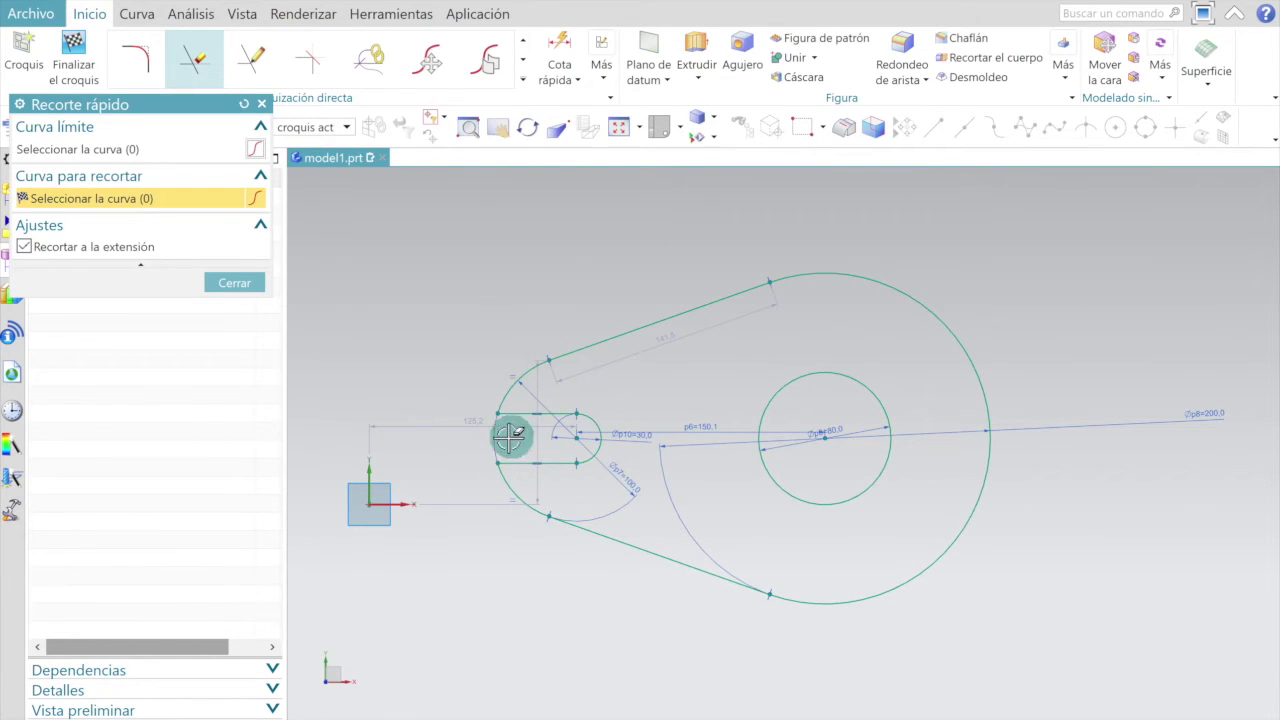
{"action": "left_click", "coordinate": [245, 284]}
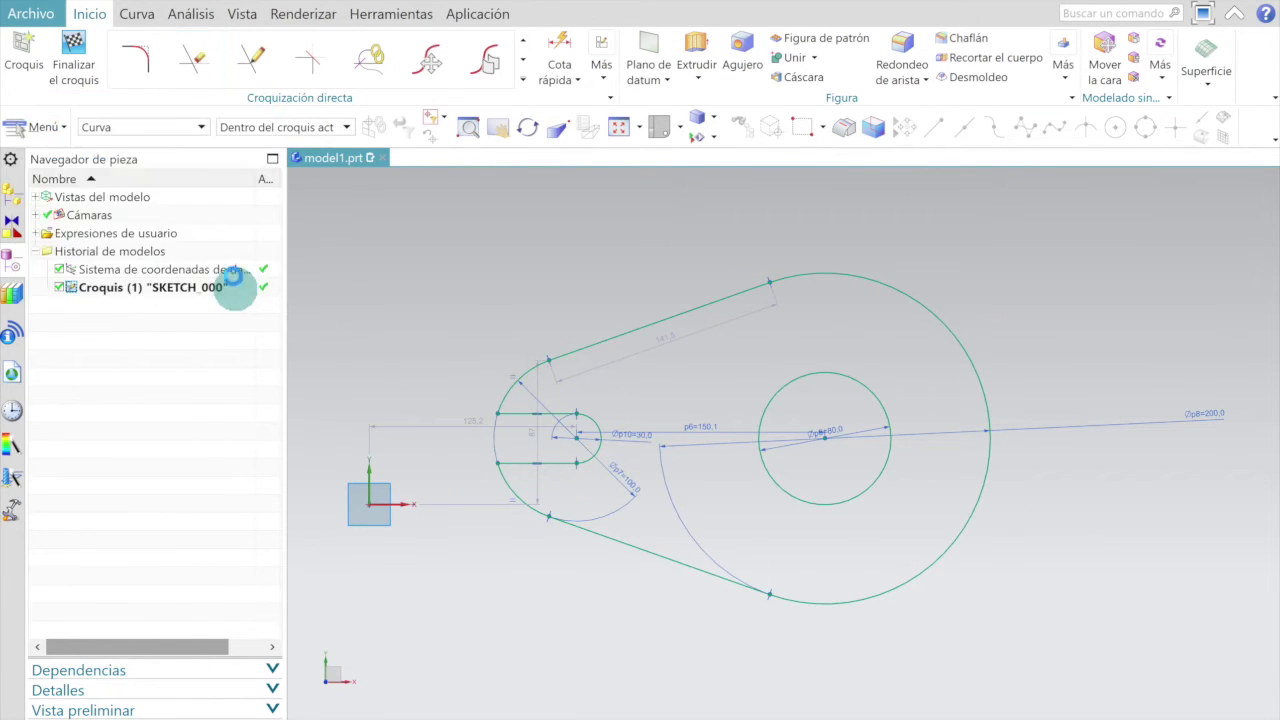
{"action": "left_click", "coordinate": [72, 50]}
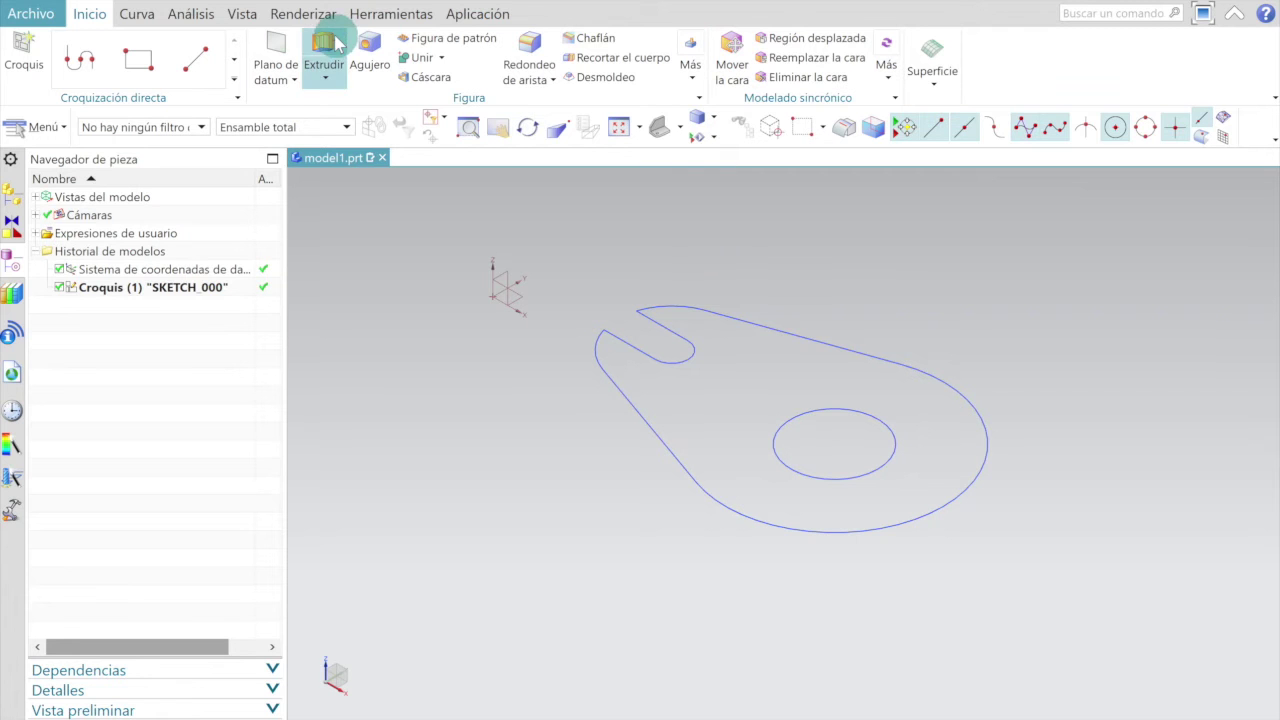
Start an extrusion of the slotted lever profile with default limits 0 to 20 mm.
{"action": "left_click", "coordinate": [324, 42]}
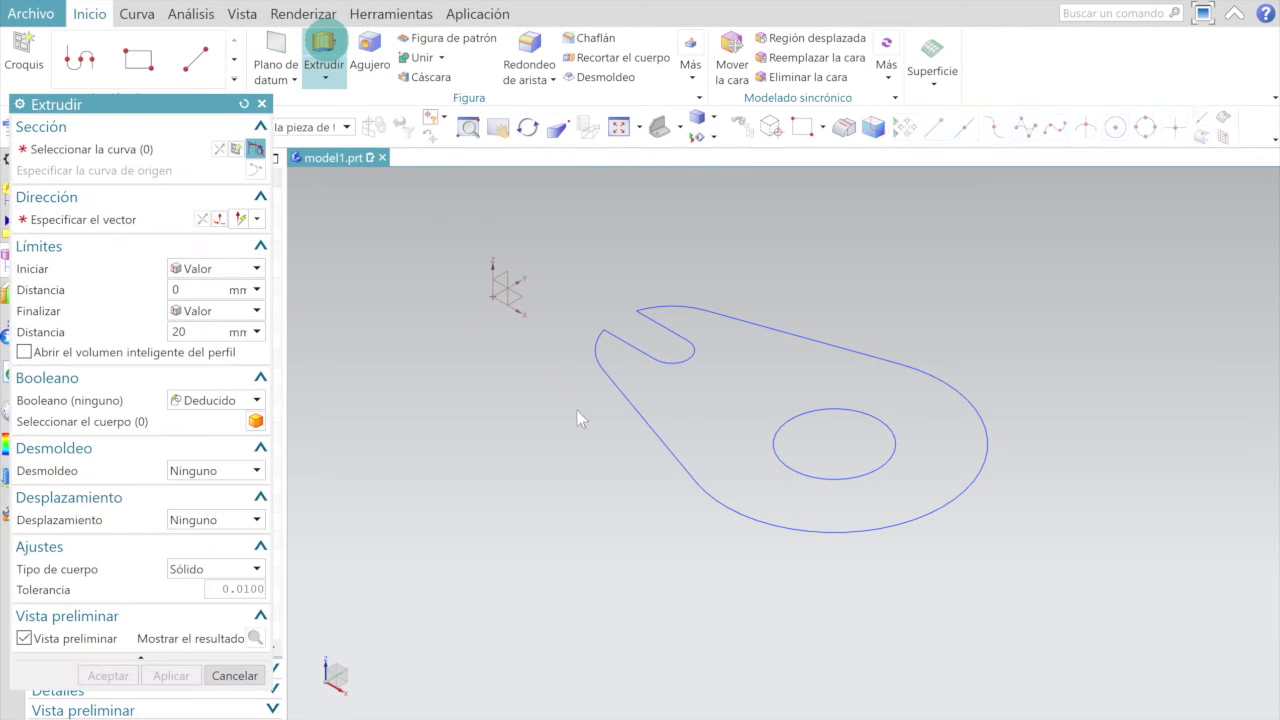
Extrude the lever sketch into a thin solid plate with its U-slot and central hole.
{"action": "left_click", "coordinate": [640, 417]}
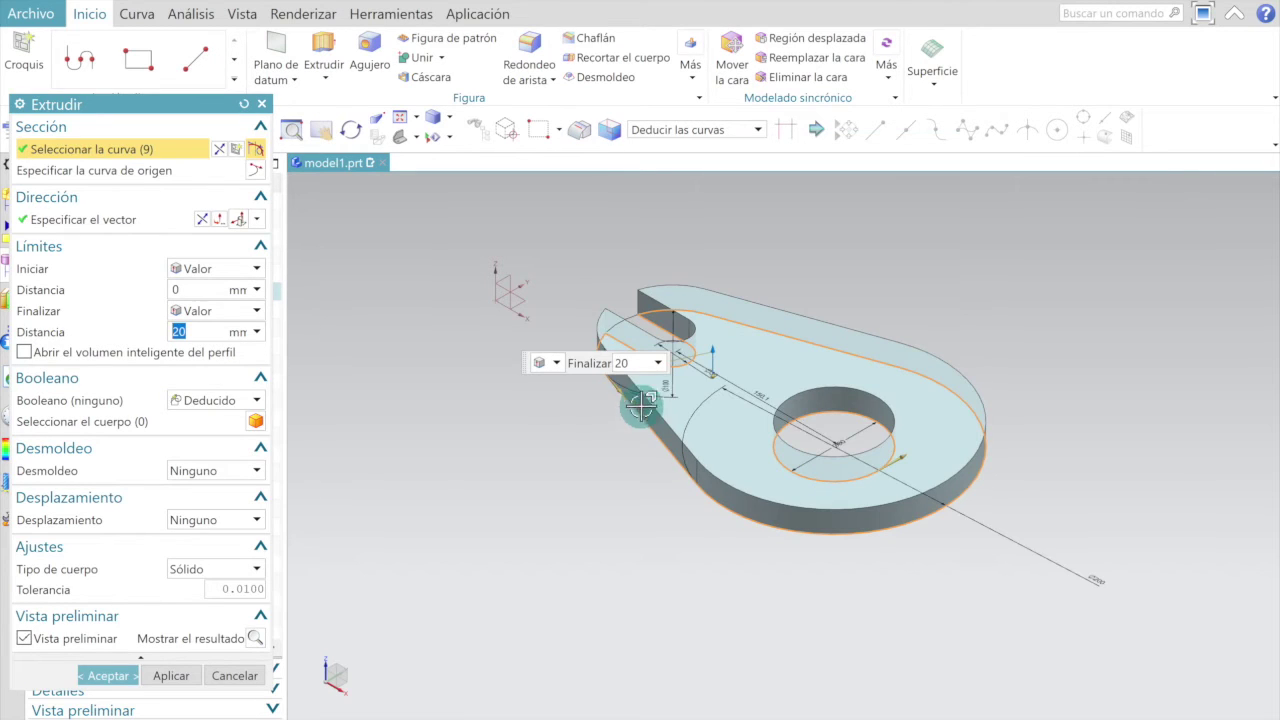
{"action": "left_click", "coordinate": [194, 326]}
{"action": "type", "text": "15"}
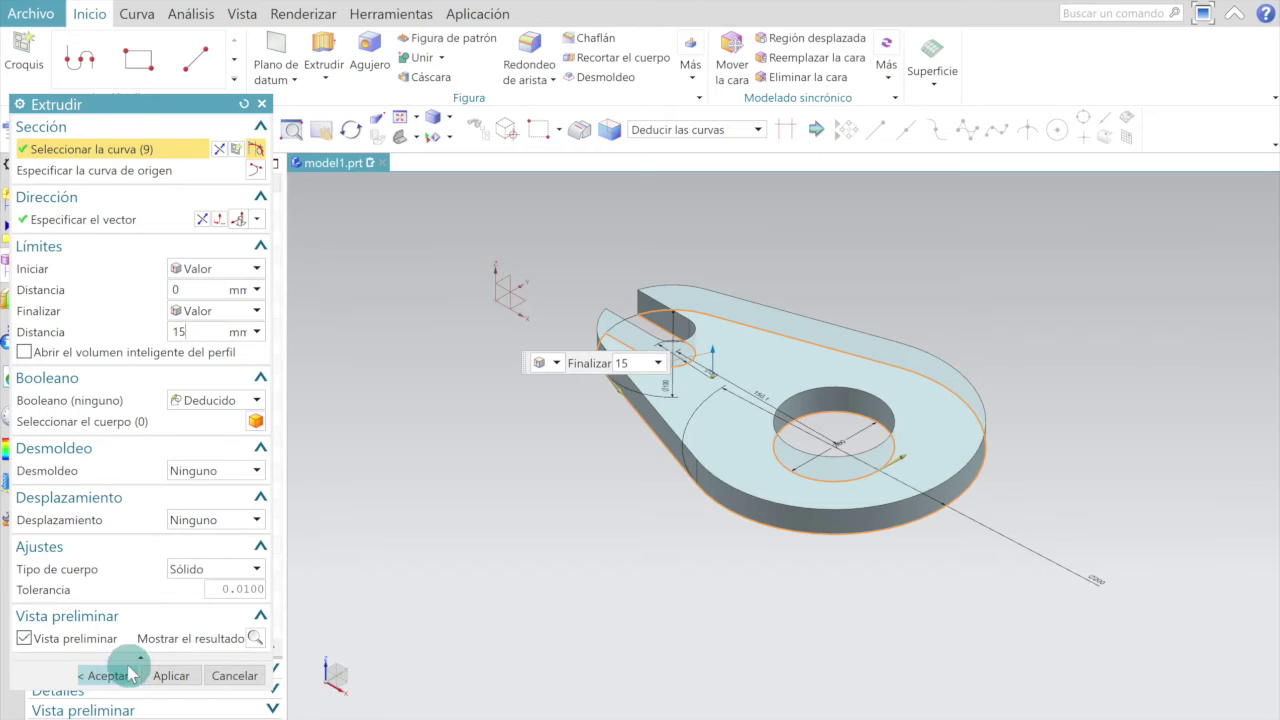
{"action": "left_click", "coordinate": [125, 673]}
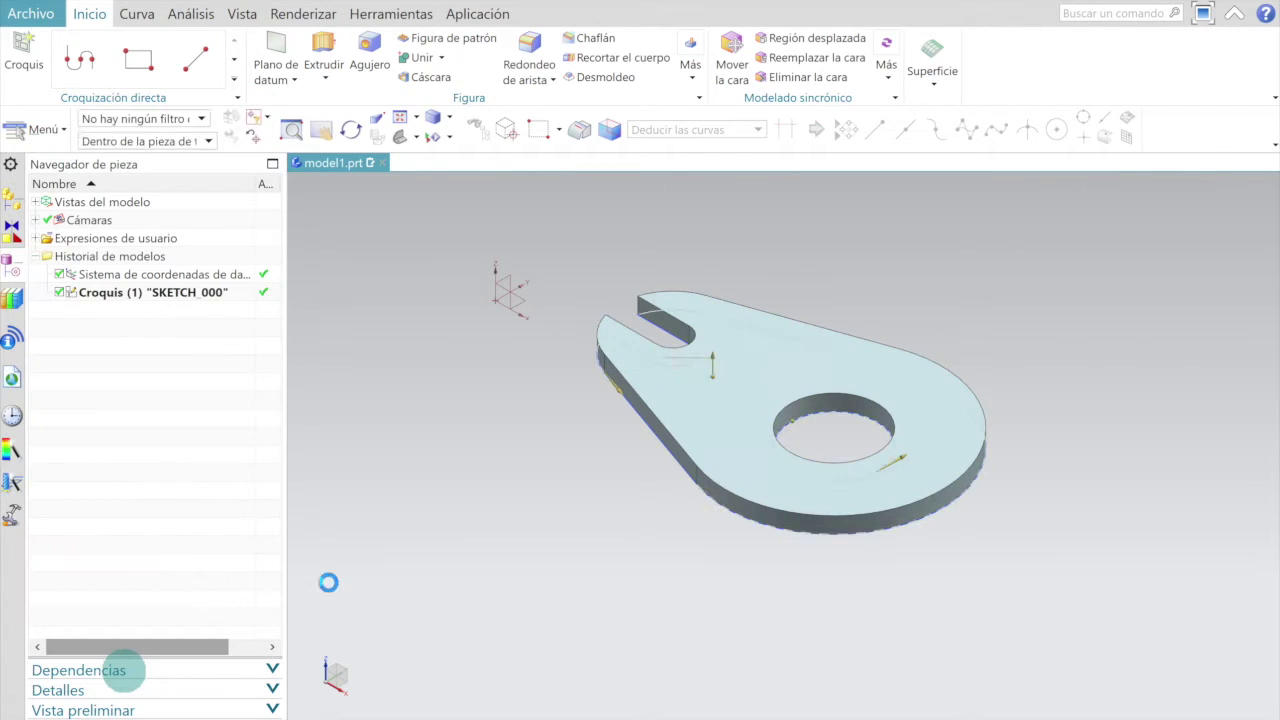
Orbit the plate, then switch to a standard view looking straight down, fitted to the screen.
{"action": "mouse_move", "coordinate": [586, 500]}
{"action": "middle_mouse_down"}
{"action": "mouse_move", "coordinate": [623, 540]}
{"action": "mouse_move", "coordinate": [581, 563]}
{"action": "mouse_move", "coordinate": [563, 503]}
{"action": "mouse_move", "coordinate": [586, 466]}
{"action": "mouse_move", "coordinate": [680, 446]}
{"action": "mouse_move", "coordinate": [763, 453]}
{"action": "mouse_move", "coordinate": [809, 486]}
{"action": "mouse_move", "coordinate": [709, 434]}
{"action": "mouse_move", "coordinate": [628, 414]}
{"action": "mouse_move", "coordinate": [586, 477]}
{"action": "mouse_move", "coordinate": [600, 458]}
{"action": "middle_mouse_up"}
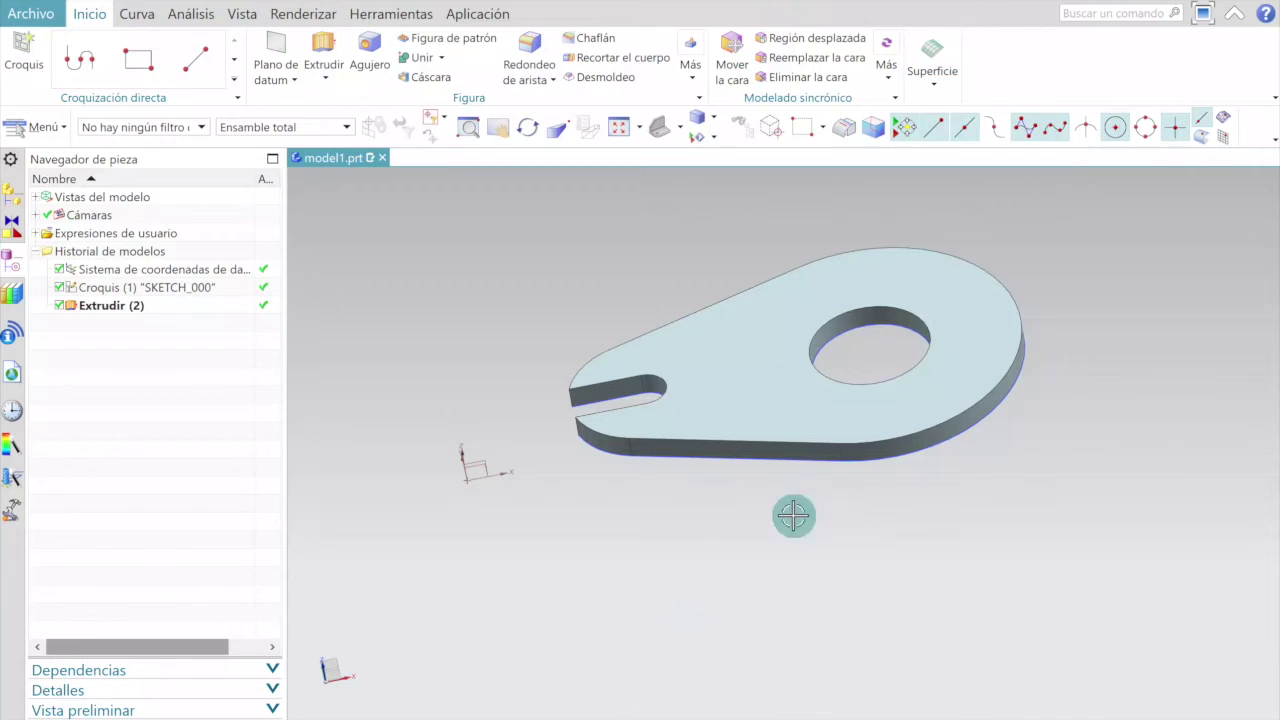
{"action": "left_click", "coordinate": [678, 128]}
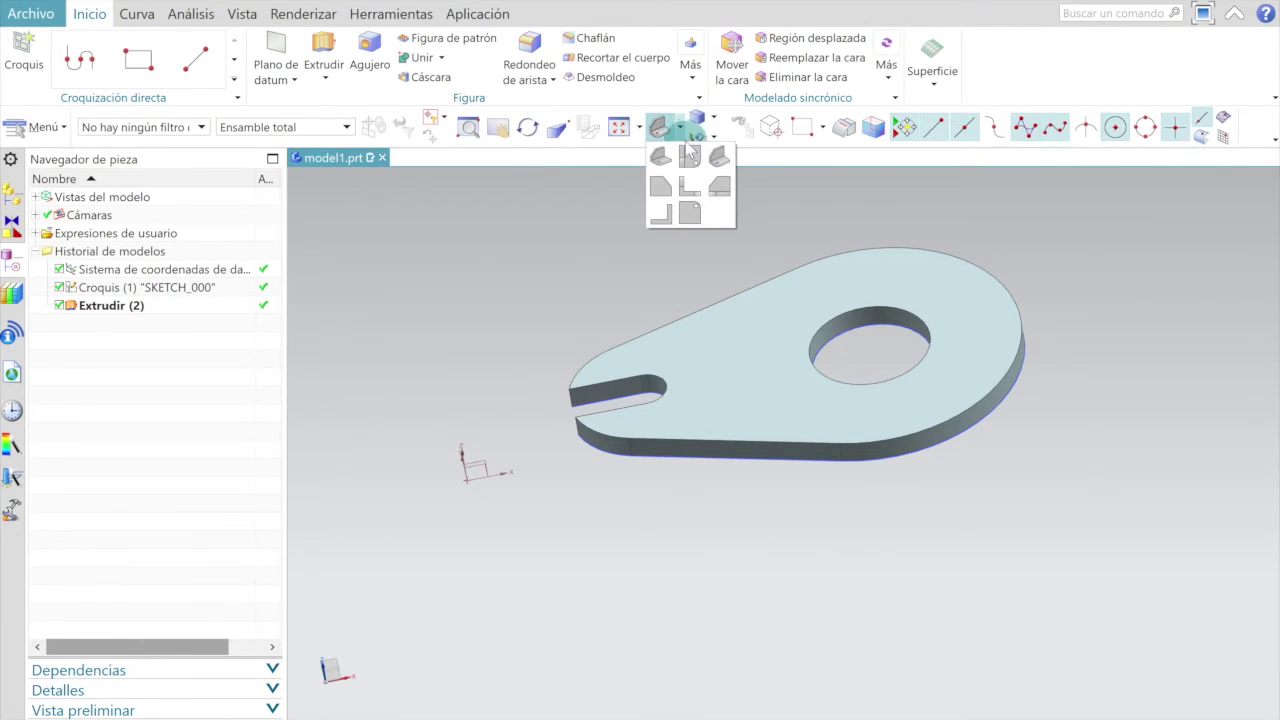
{"action": "left_click", "coordinate": [690, 152]}
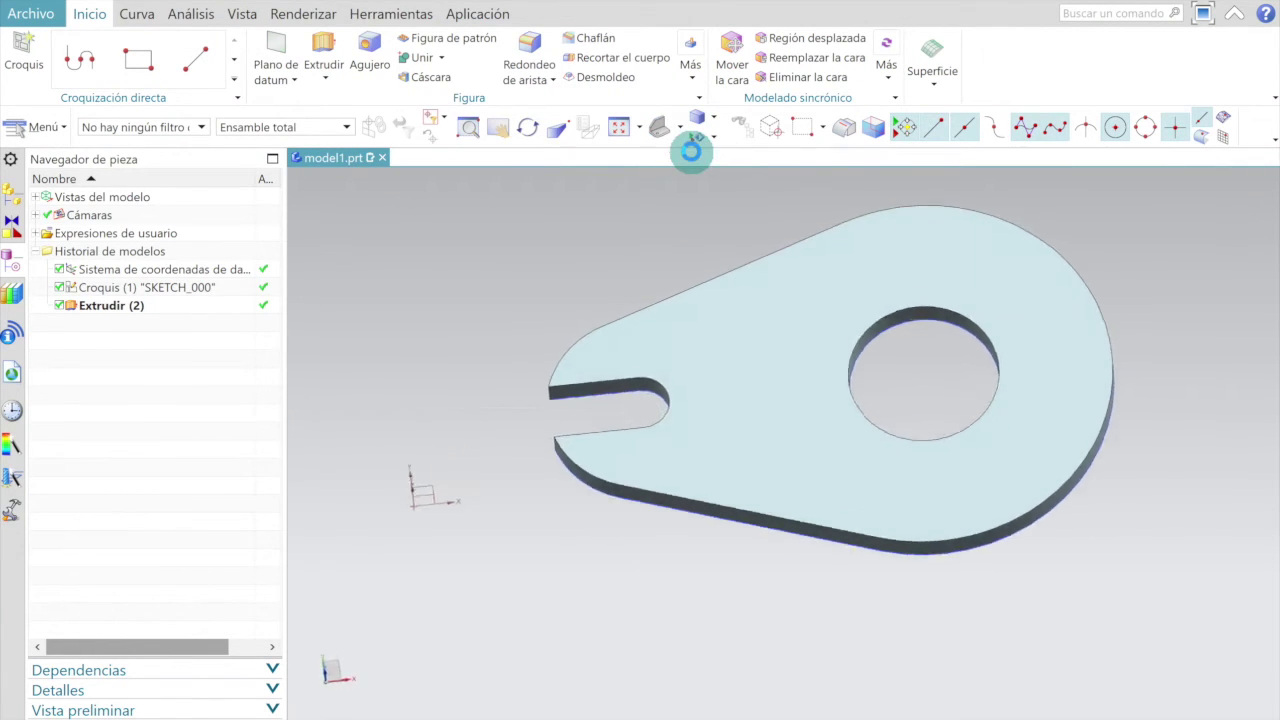
{"action": "key", "text": "ctrl+f"}
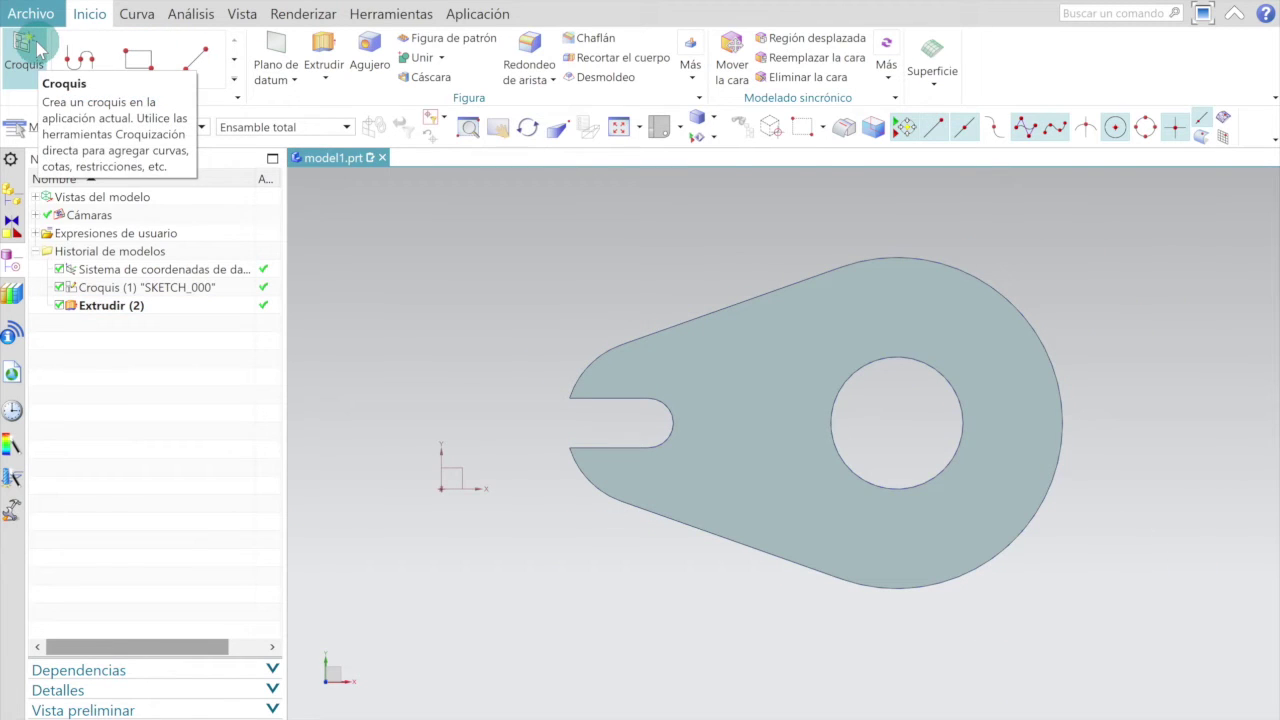
Create a new sketch, SKETCH_001, on the lever plate's top face.
{"action": "left_click", "coordinate": [38, 50]}
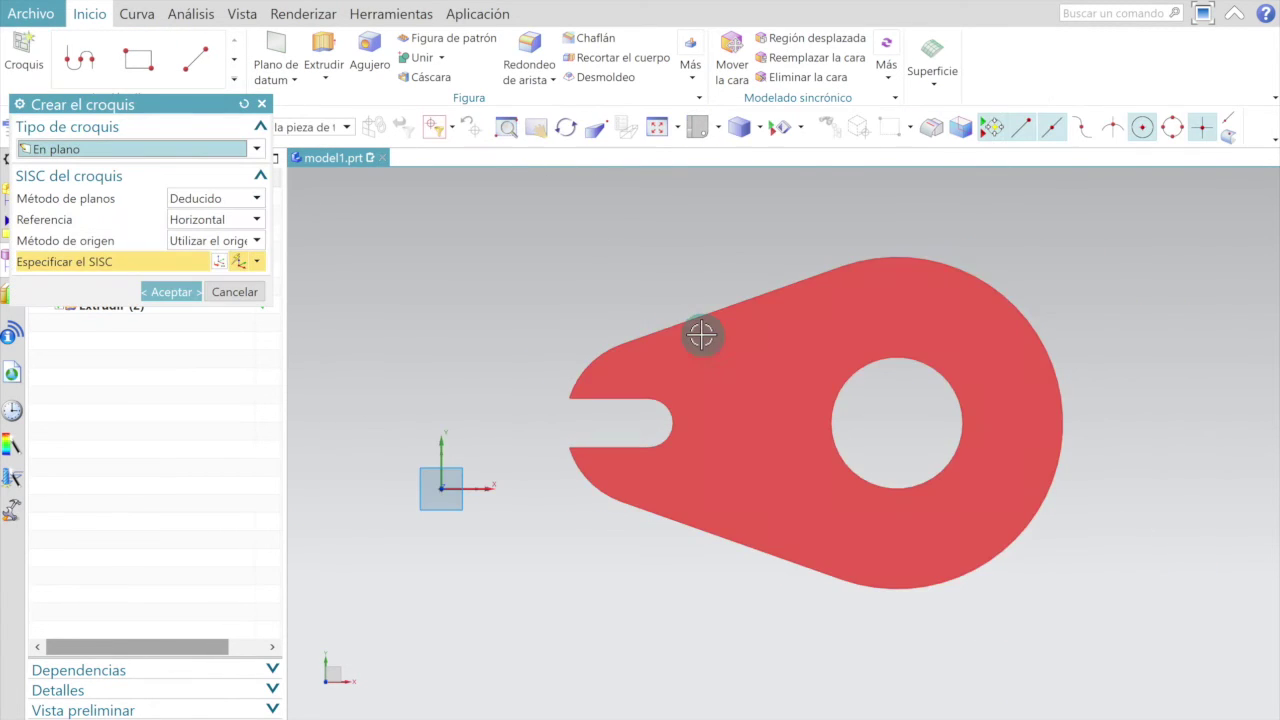
{"action": "left_click", "coordinate": [701, 336]}
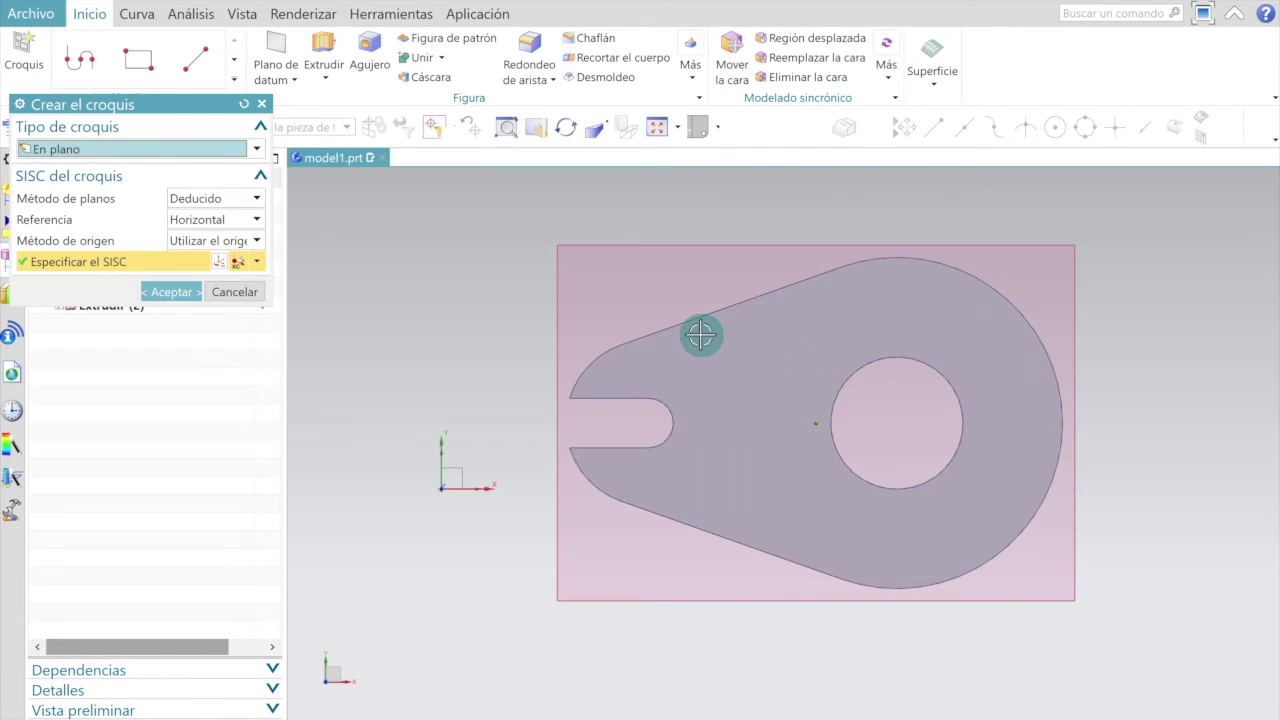
{"action": "left_click", "coordinate": [183, 293]}
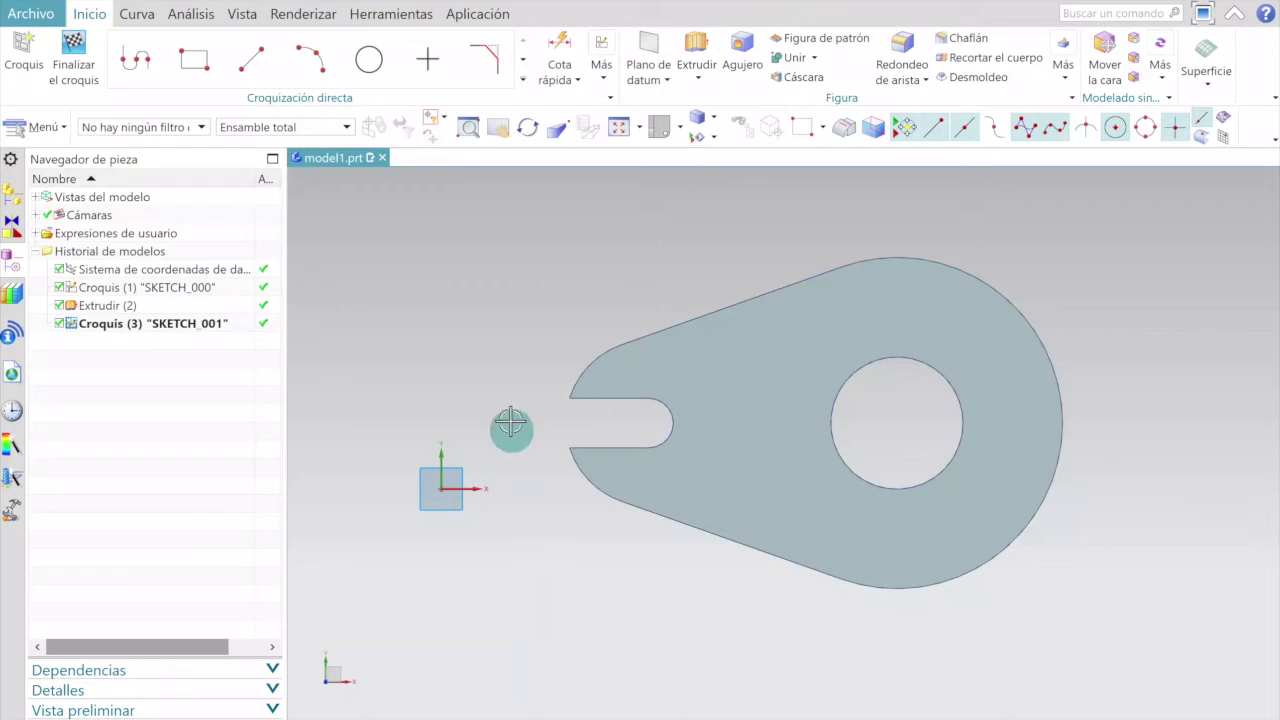
Draw a circle concentric with the central hole, about 130.8 diameter, and open its diameter dimension.
{"action": "left_click", "coordinate": [369, 59]}
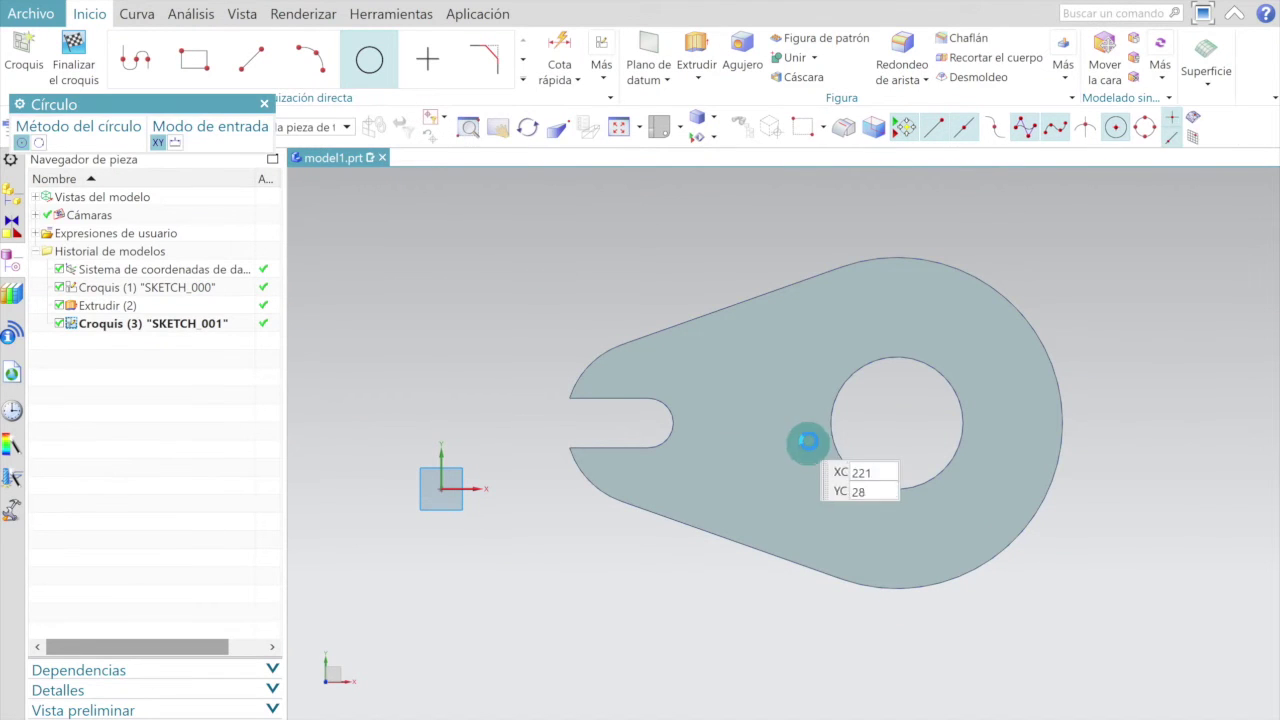
{"action": "left_click", "coordinate": [909, 356]}
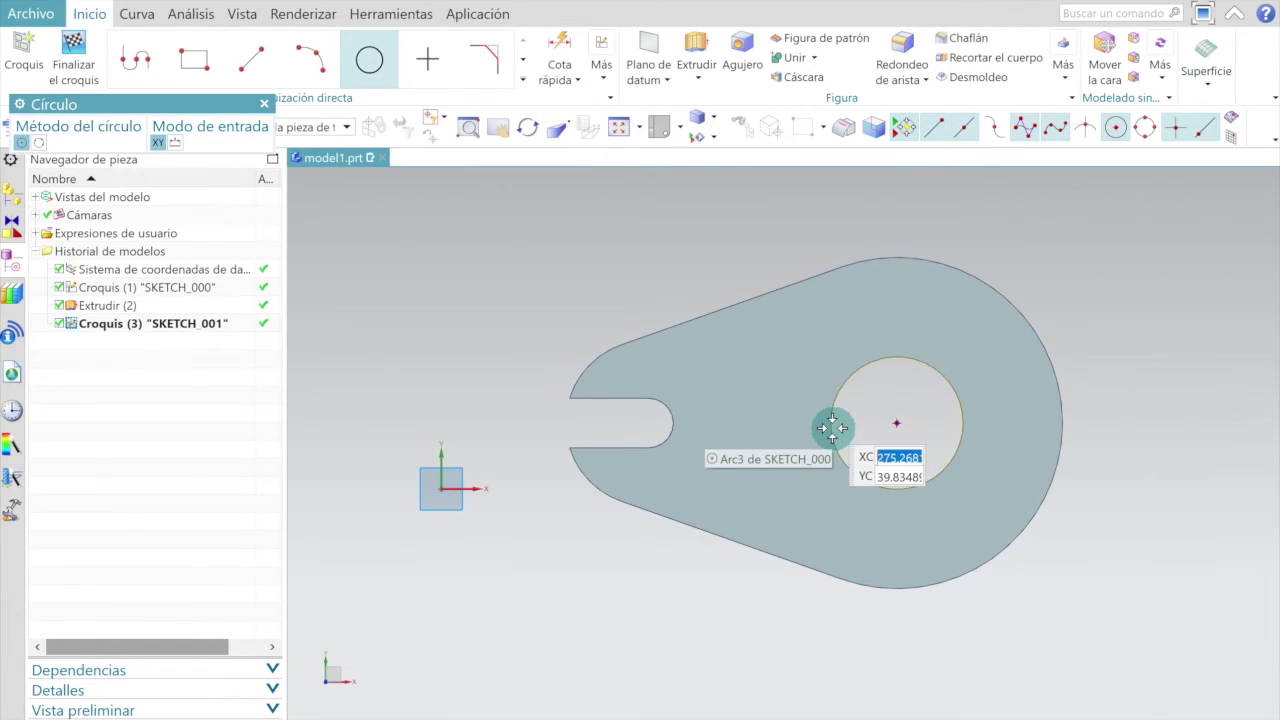
{"action": "left_click", "coordinate": [896, 423]}
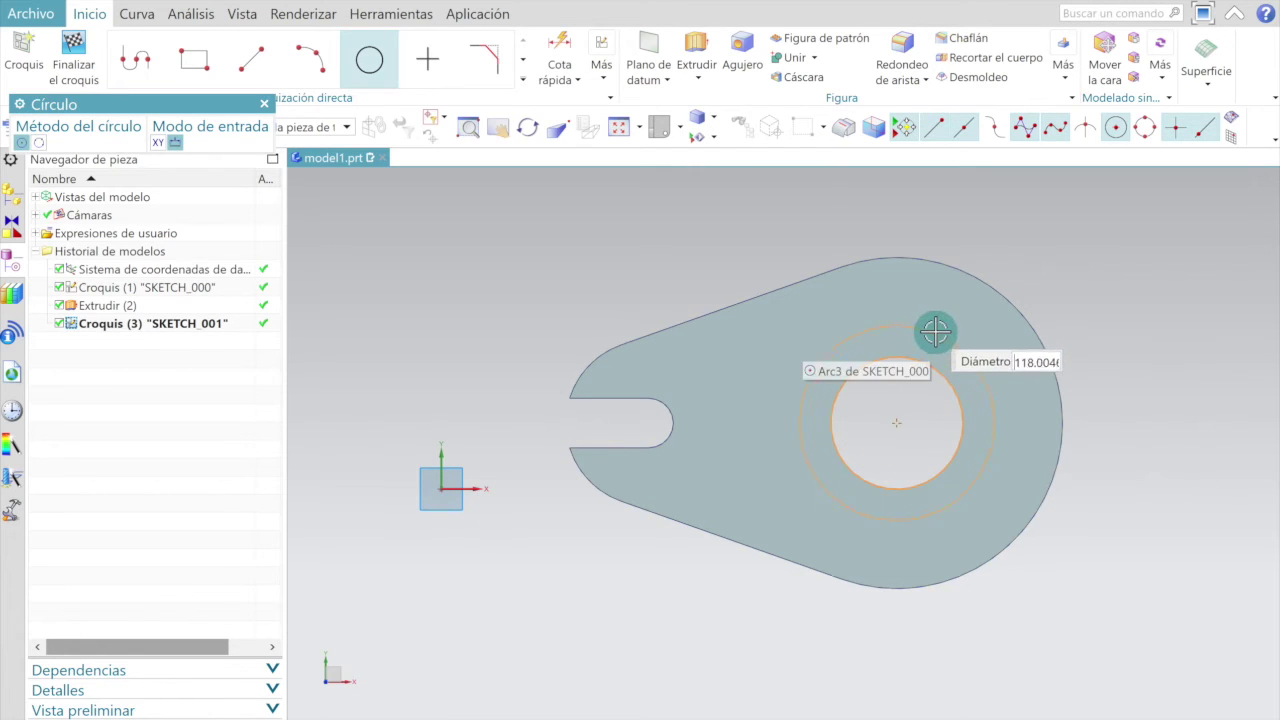
{"action": "left_click", "coordinate": [942, 325]}
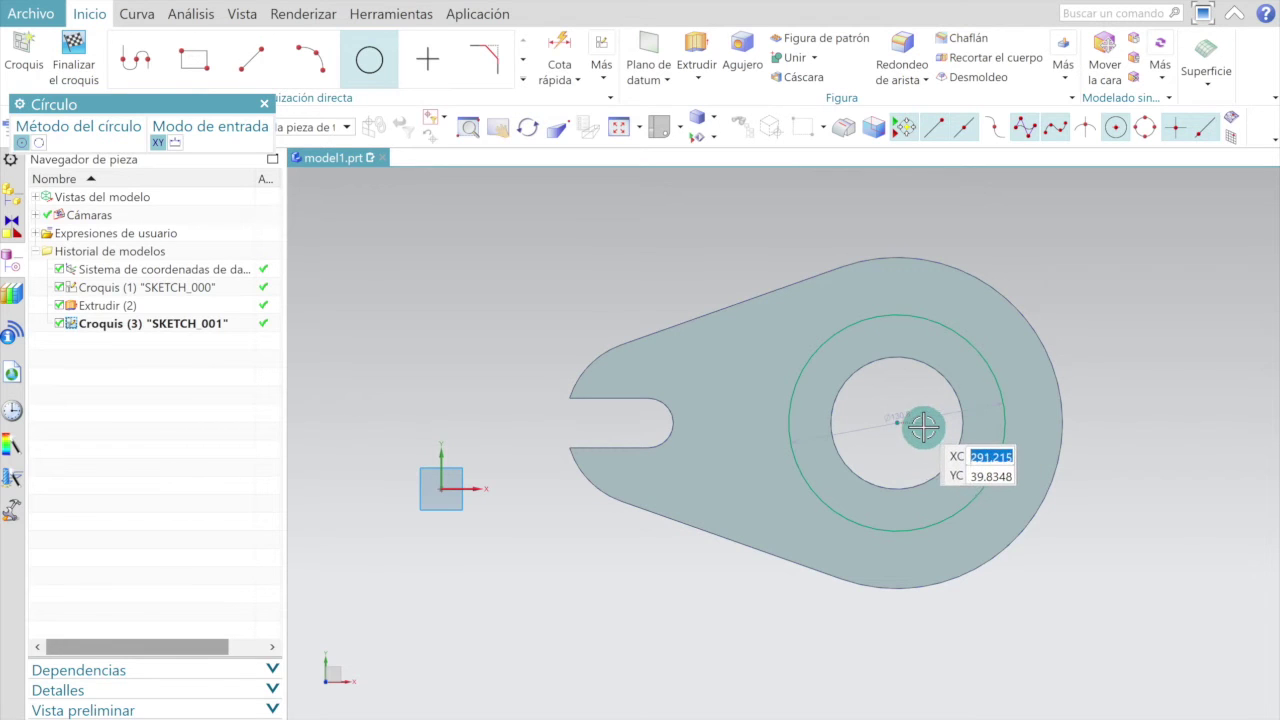
{"action": "key", "text": "Escape"}
{"action": "scroll", "coordinate": [897, 409], "scroll_direction": "up", "scroll_amount": 2}
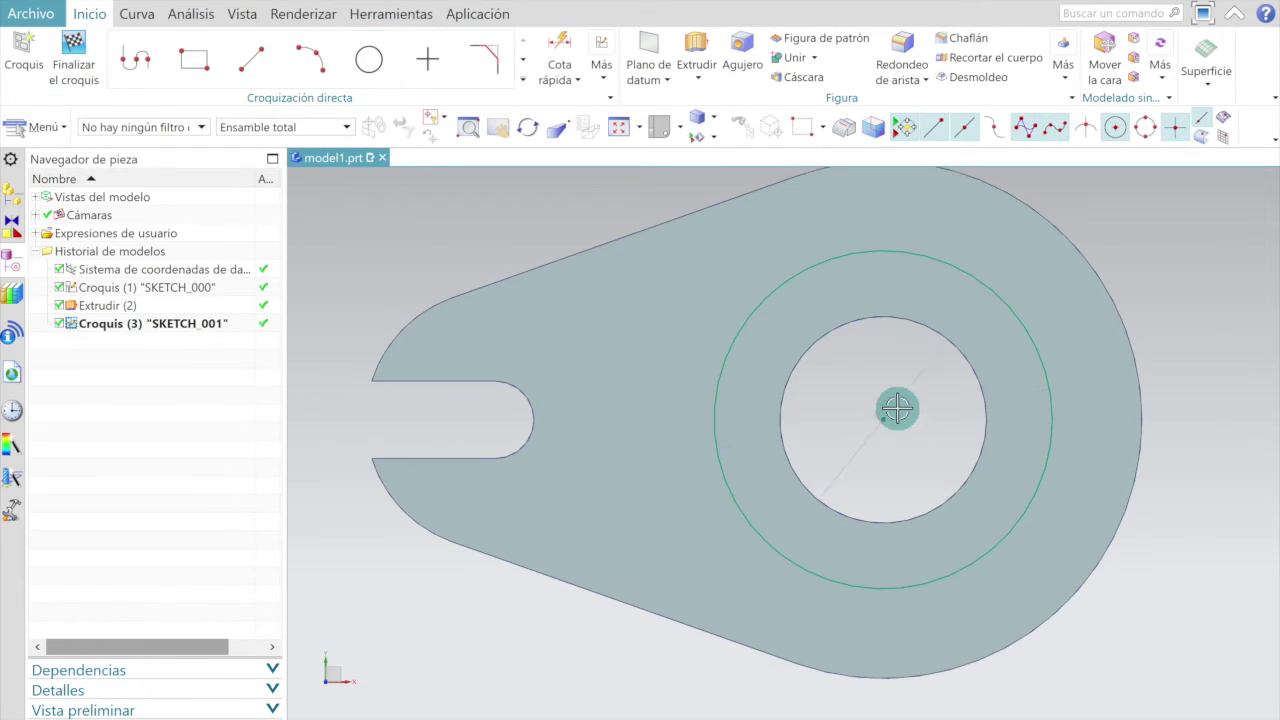
{"action": "double_click", "coordinate": [891, 408]}
{"action": "type", "text": "120"}
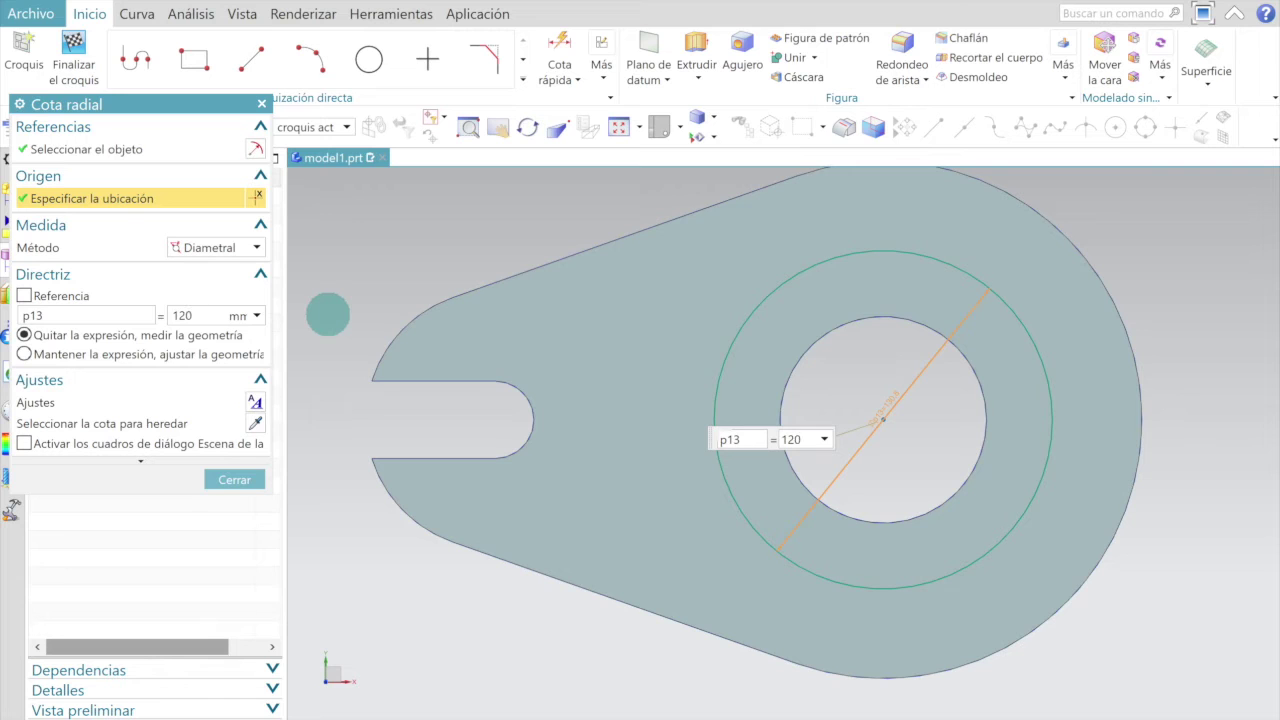
Set the concentric circle's diameter dimension to 120 mm.
{"action": "key", "text": "Return"}
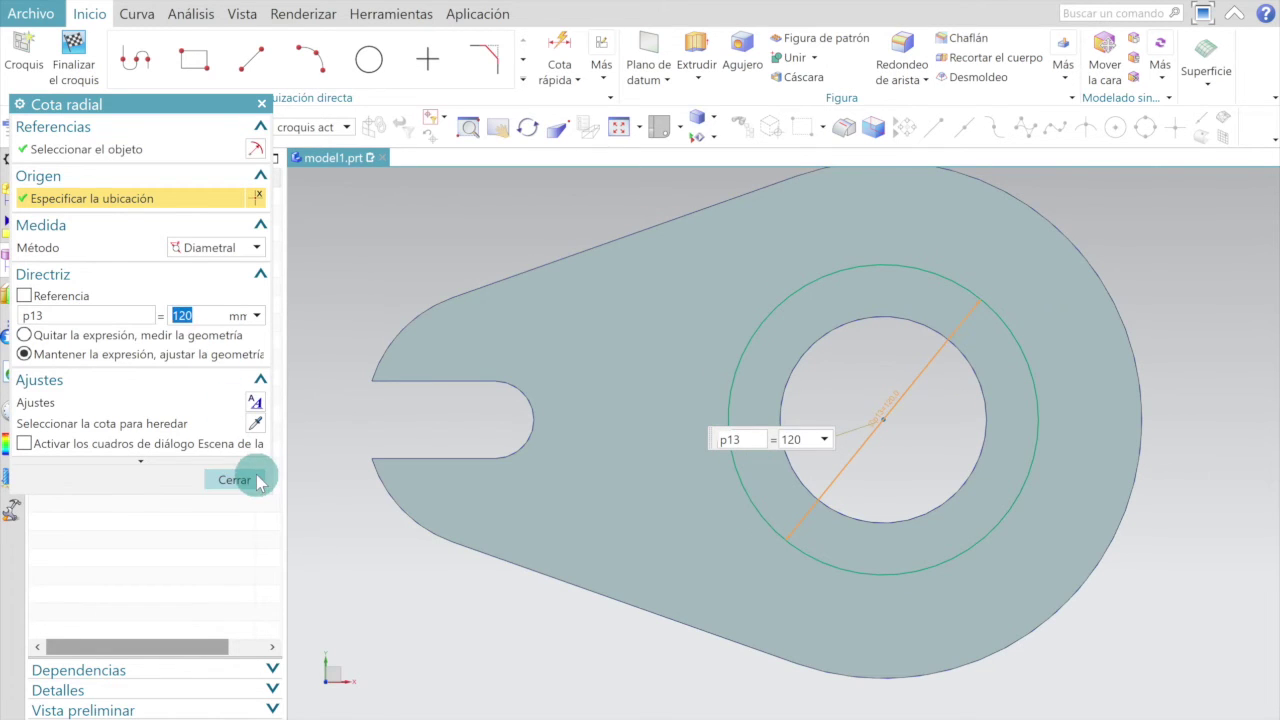
{"action": "left_click", "coordinate": [236, 480]}
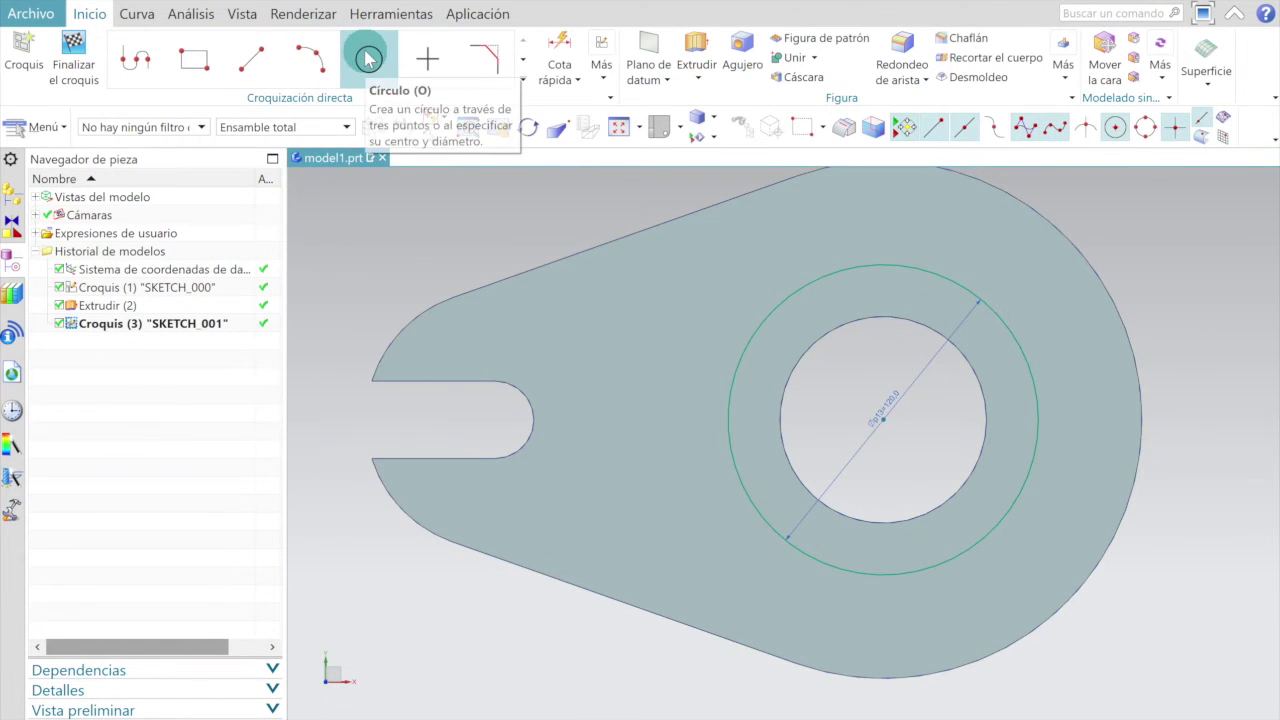
Draw a second circle centred on the hole, sized to the plate's rounded outer edge.
{"action": "left_click", "coordinate": [368, 60]}
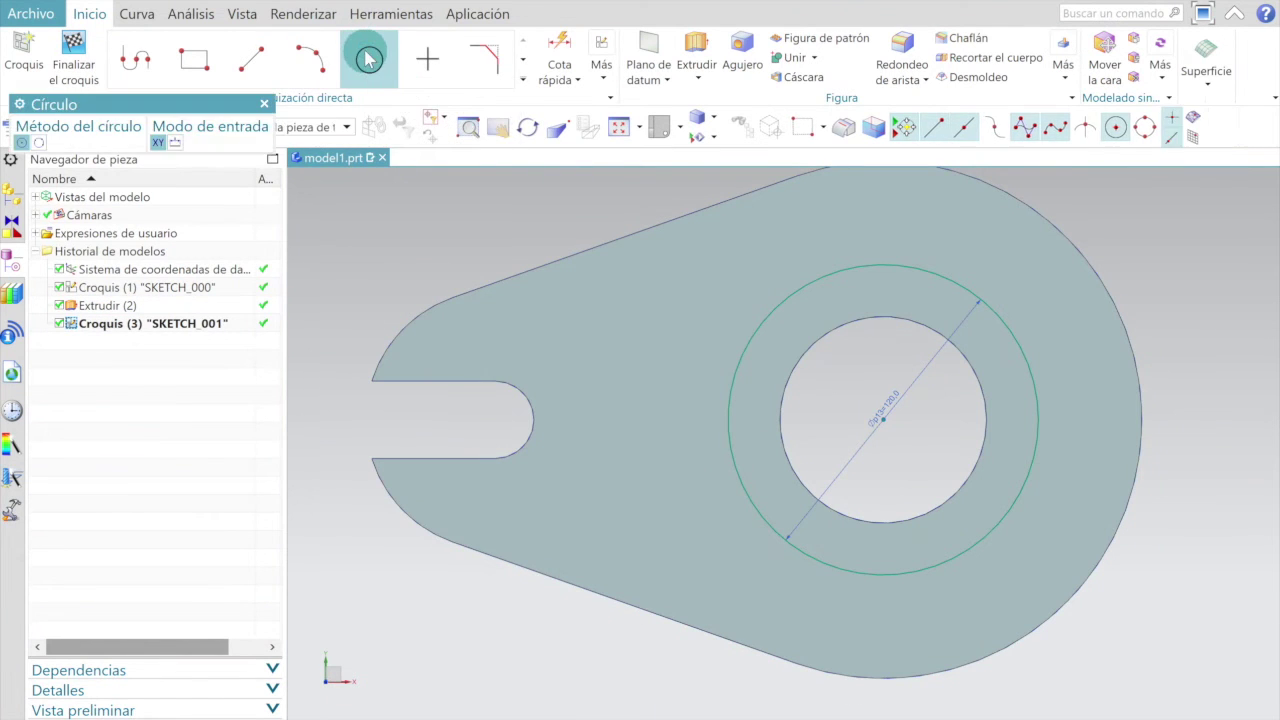
{"action": "left_click", "coordinate": [885, 420]}
{"action": "scroll", "coordinate": [885, 420], "scroll_direction": "down", "scroll_amount": 3}
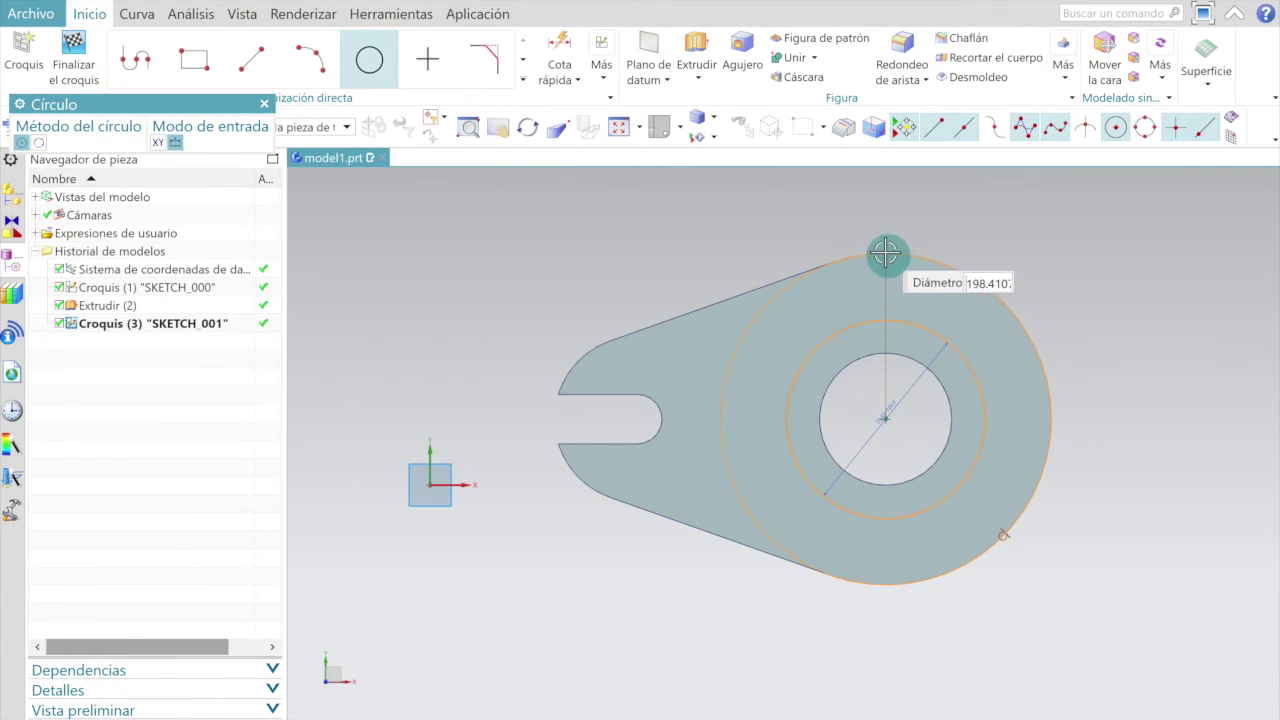
{"action": "left_click", "coordinate": [1049, 397]}
{"action": "scroll", "coordinate": [1055, 385], "scroll_direction": "down", "scroll_amount": 2}
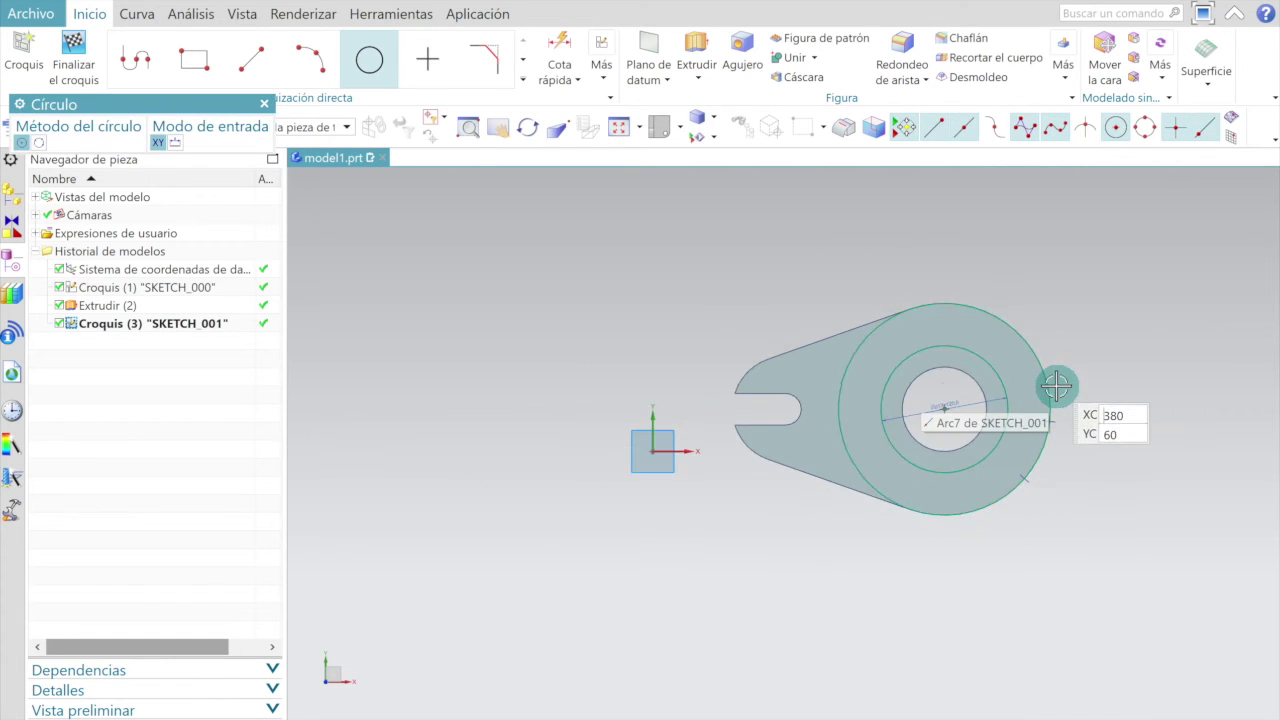
{"action": "scroll", "coordinate": [900, 285], "scroll_direction": "up", "scroll_amount": 2}
{"action": "scroll", "coordinate": [855, 630], "scroll_direction": "up", "scroll_amount": 1}
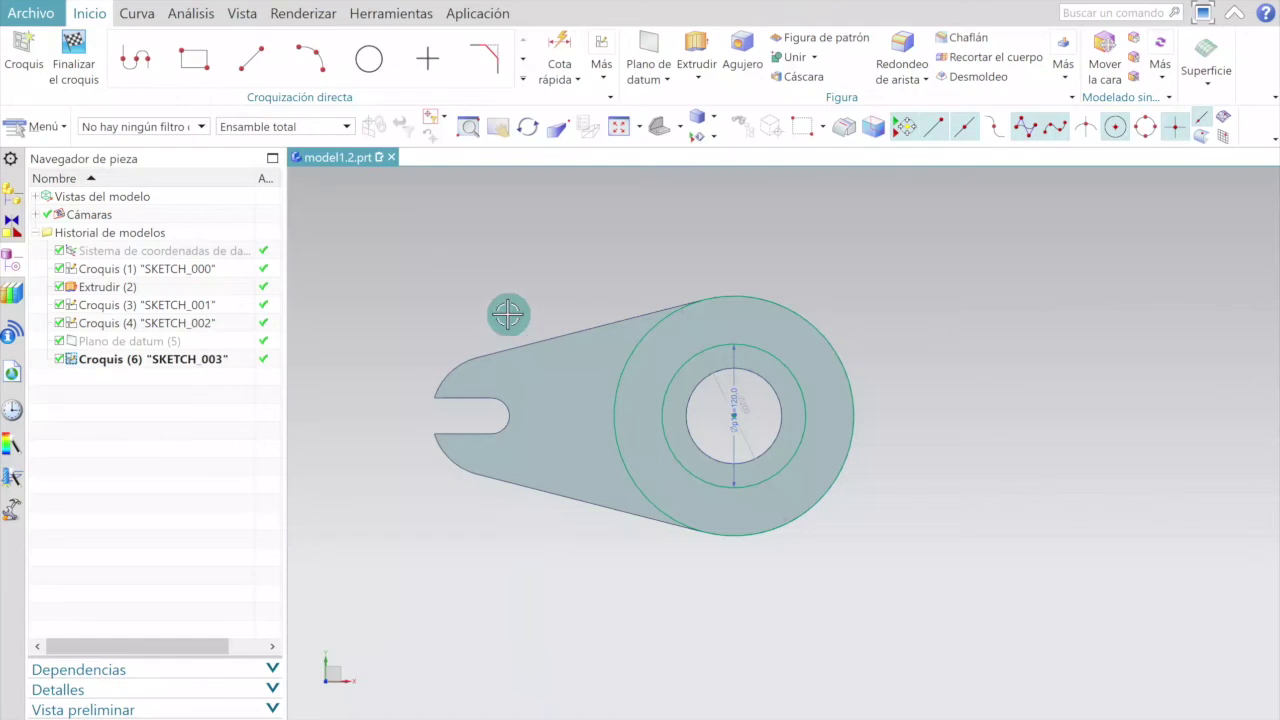
{"action": "left_click", "coordinate": [251, 58]}
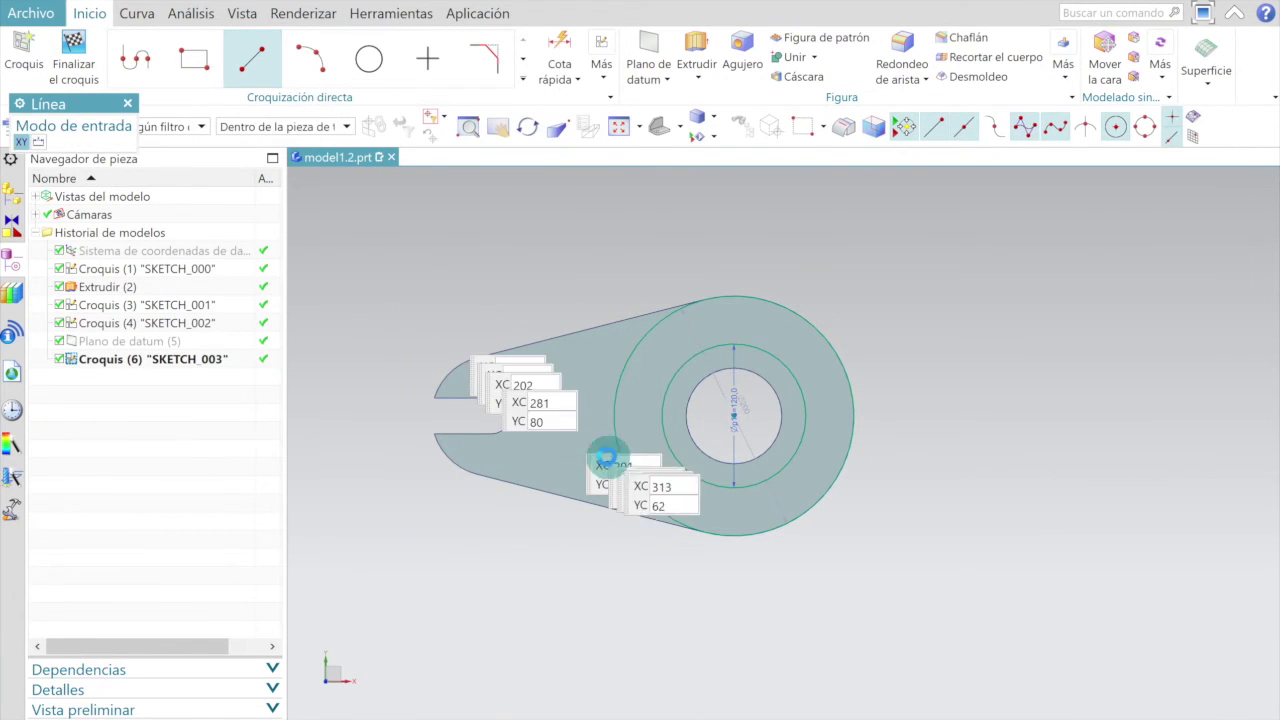
Draw a horizontal line and two upper spokes from the hole centre past the outer circle.
{"action": "left_click", "coordinate": [735, 414]}
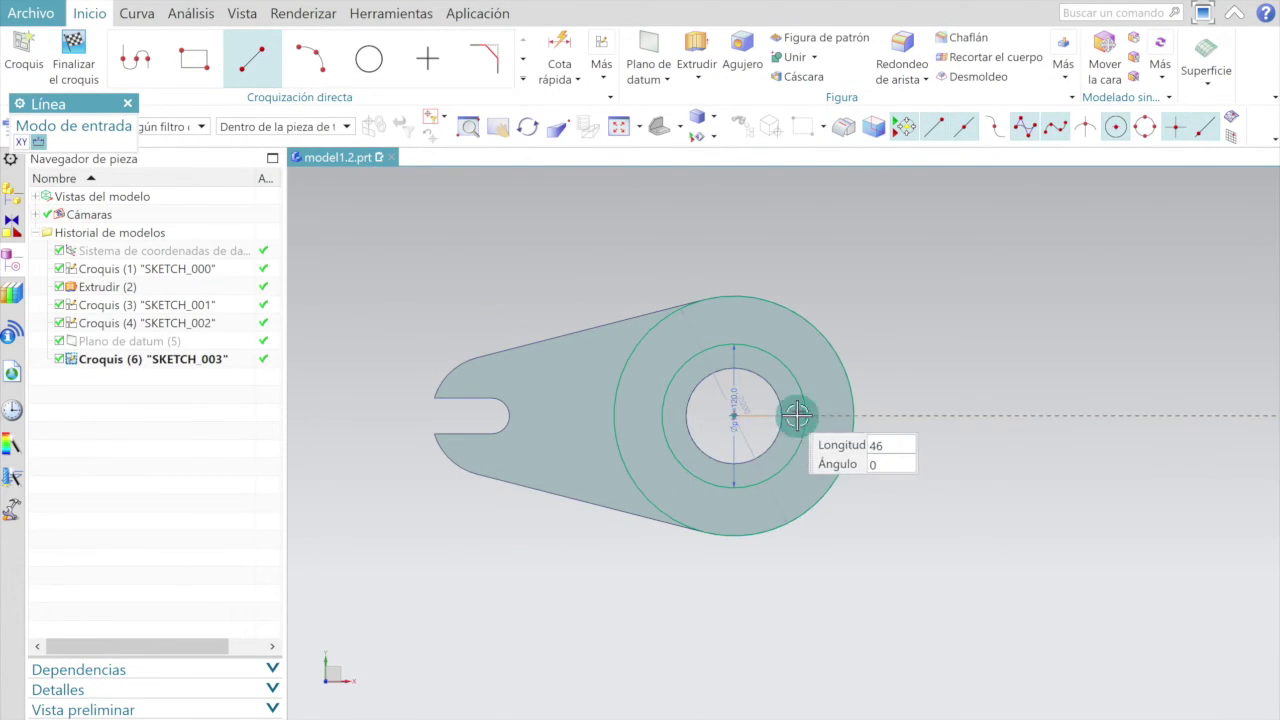
{"action": "left_click", "coordinate": [929, 420]}
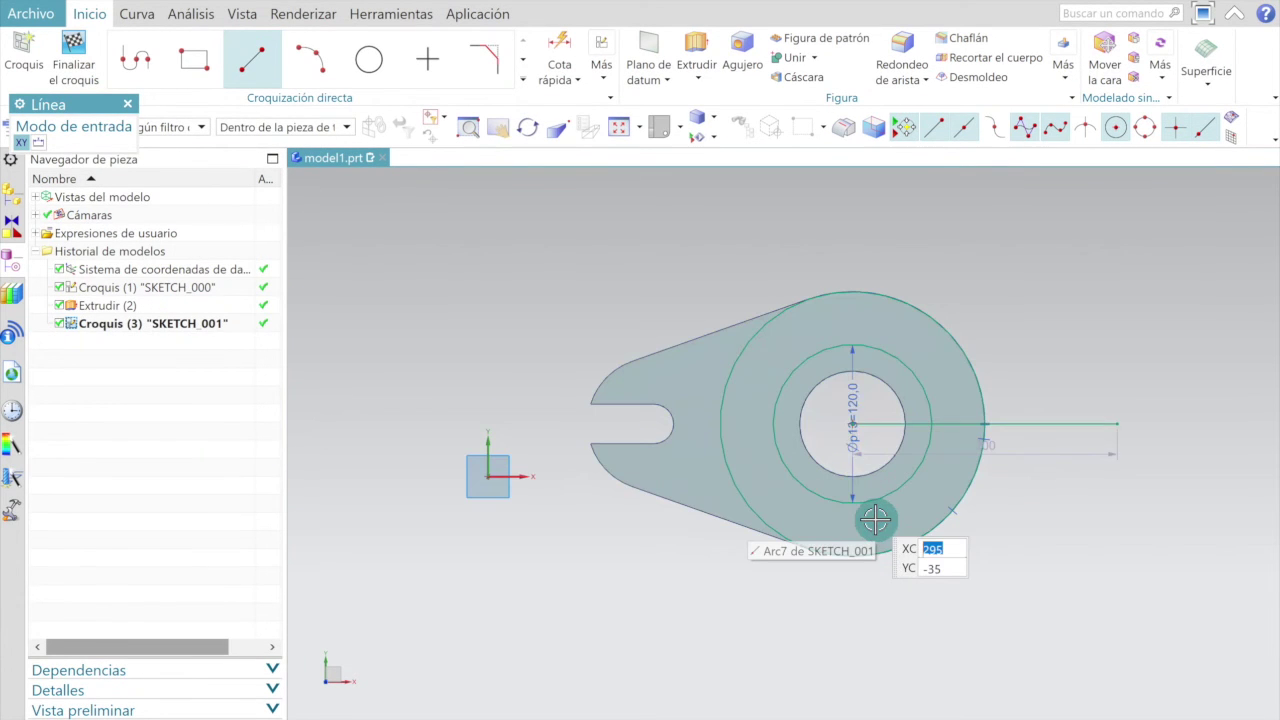
{"action": "left_click", "coordinate": [254, 58]}
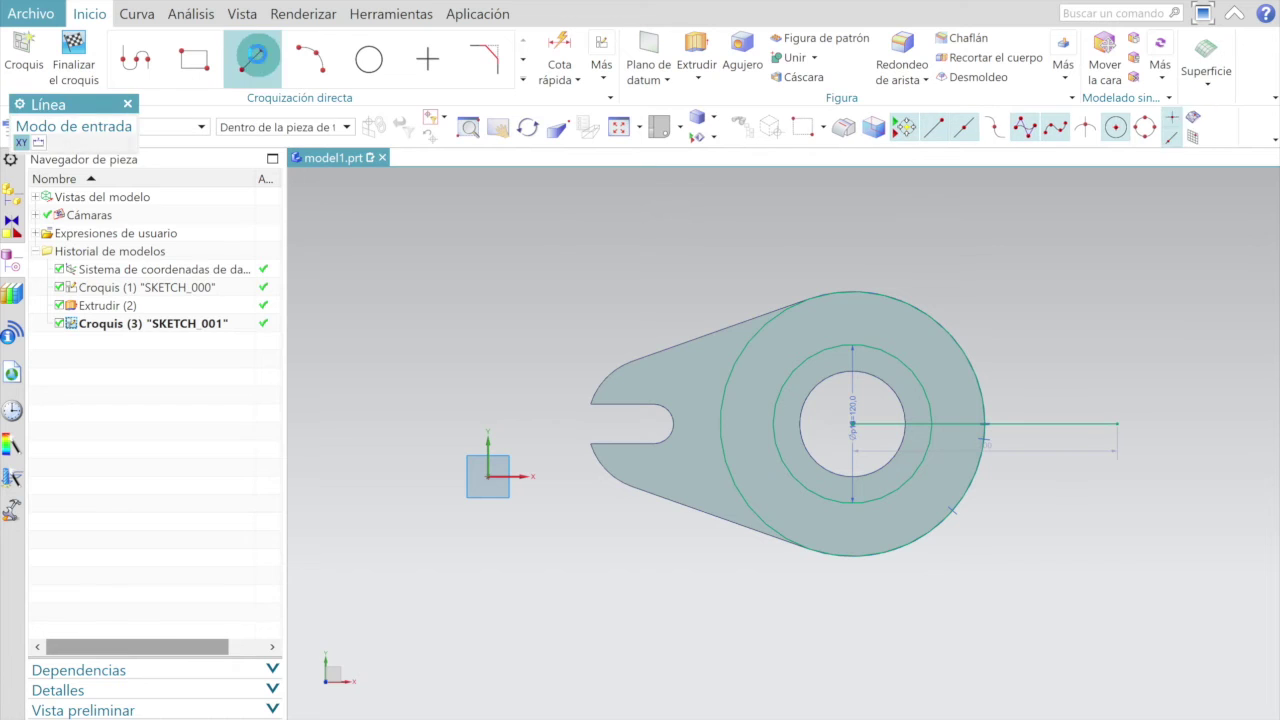
{"action": "left_click", "coordinate": [853, 424]}
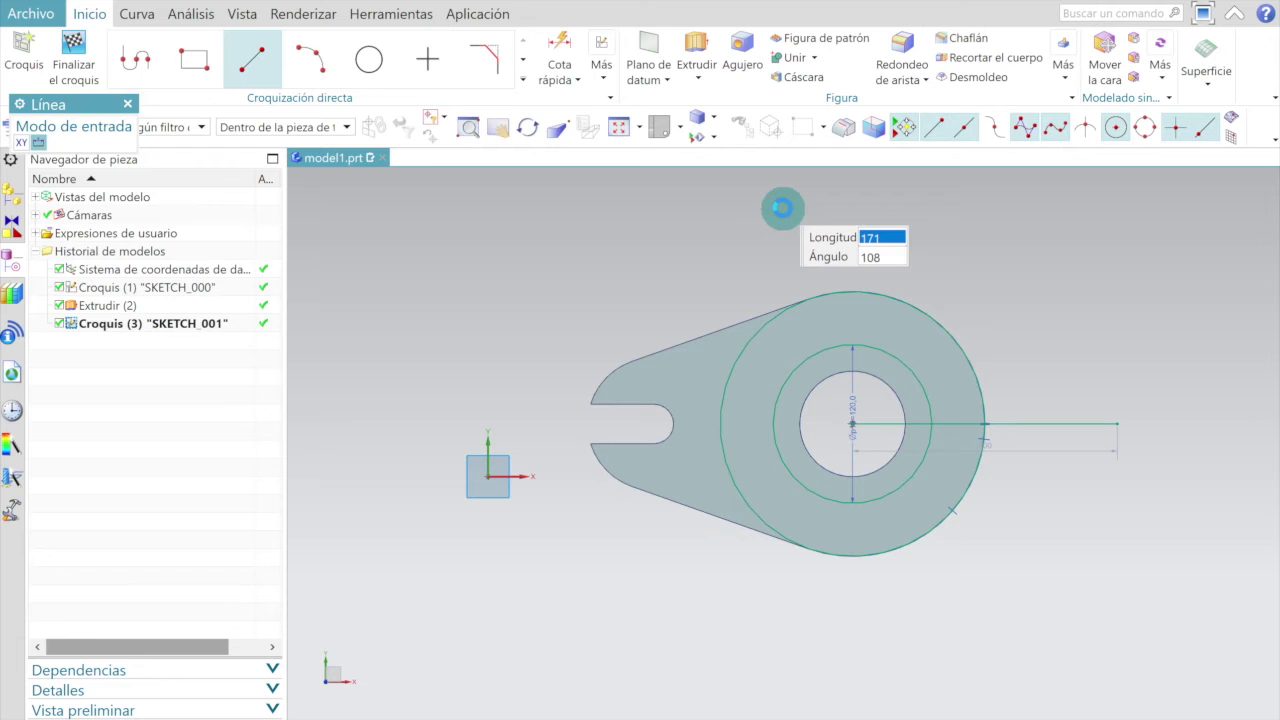
{"action": "left_click", "coordinate": [782, 208]}
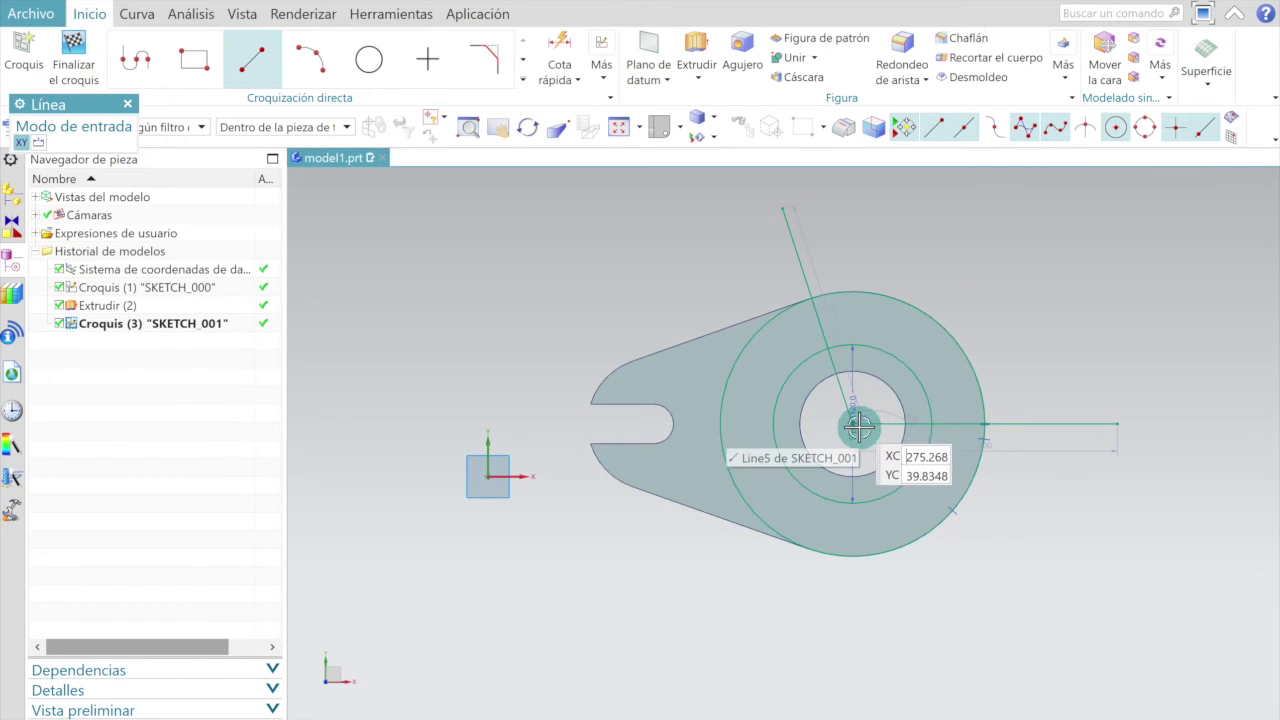
{"action": "left_click", "coordinate": [853, 424]}
{"action": "left_click", "coordinate": [969, 209]}
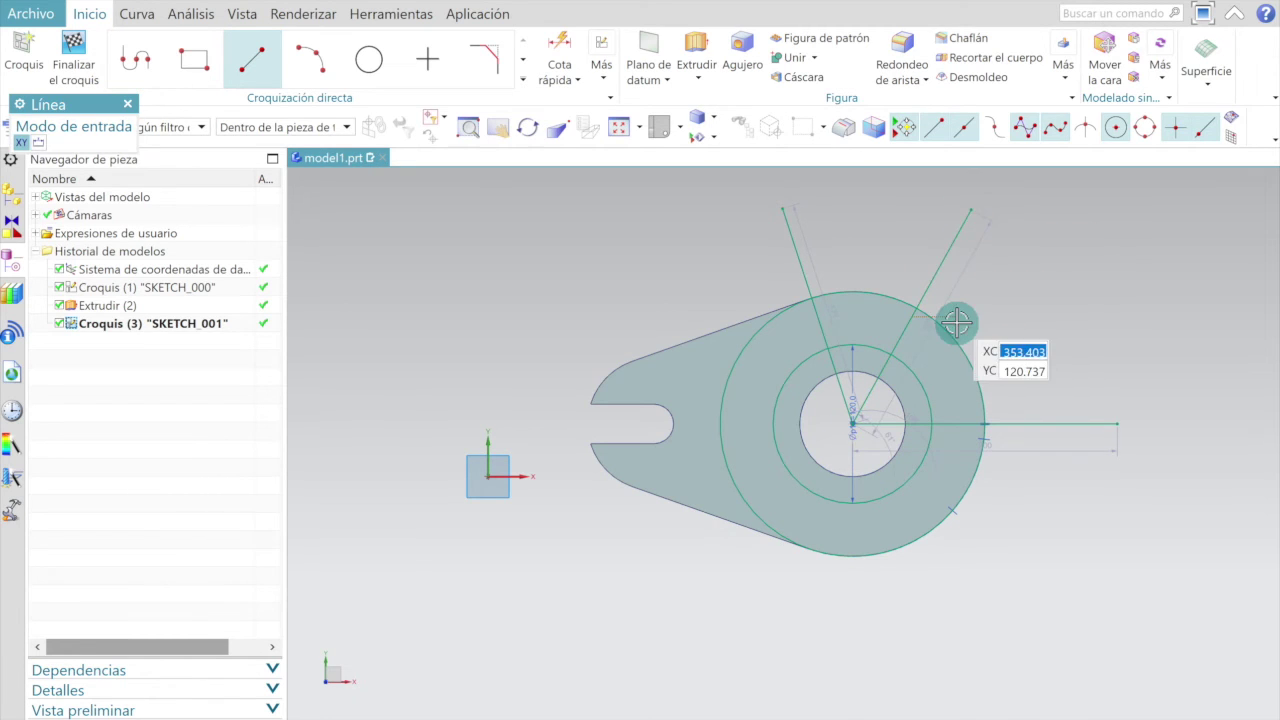
{"action": "scroll", "coordinate": [957, 320], "scroll_direction": "down", "scroll_amount": 2}
{"action": "scroll", "coordinate": [929, 306], "scroll_direction": "up", "scroll_amount": 1}
{"action": "scroll", "coordinate": [902, 273], "scroll_direction": "up", "scroll_amount": 1}
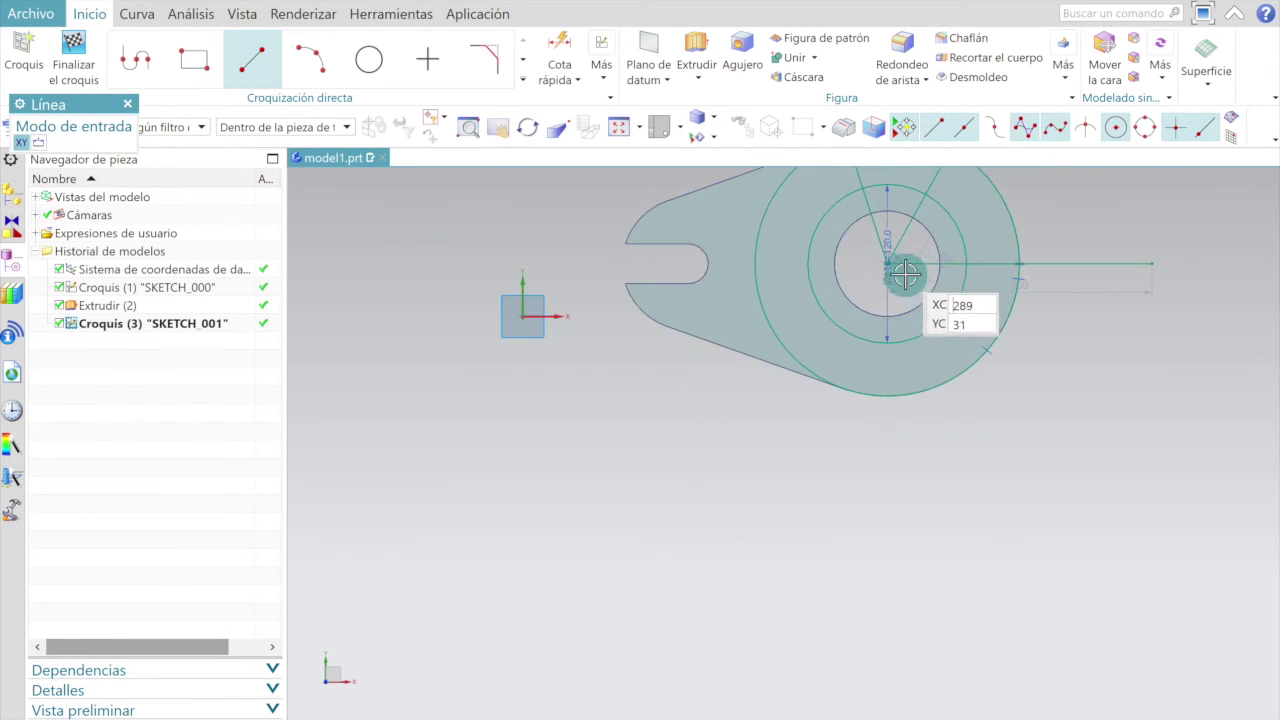
Draw two lower spokes from the hub centre out beyond the outer circle.
{"action": "left_click", "coordinate": [887, 263]}
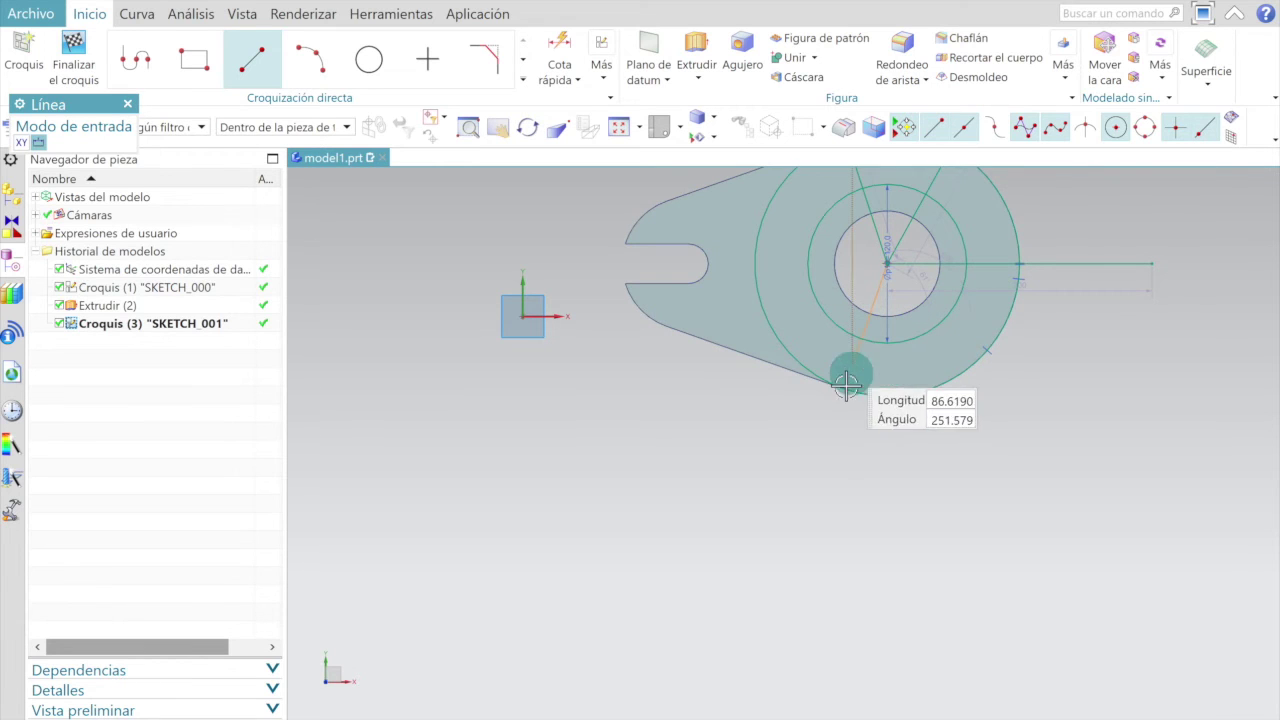
{"action": "left_click", "coordinate": [813, 492]}
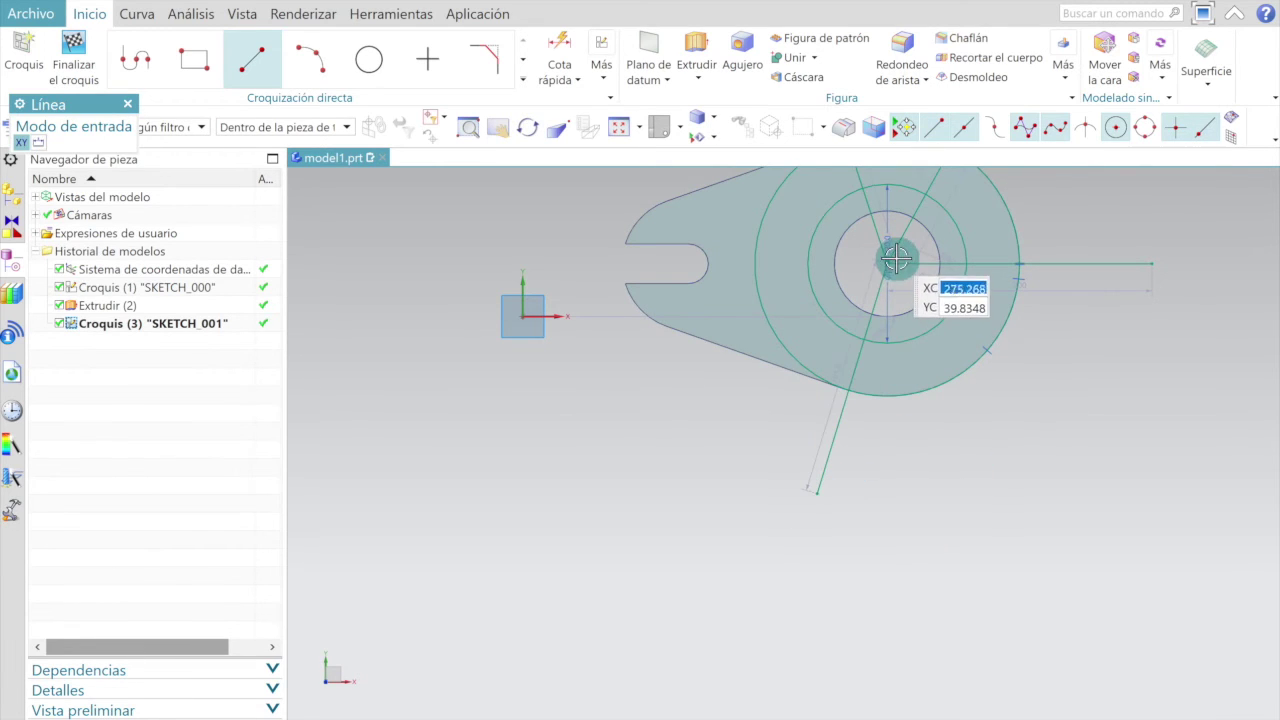
{"action": "left_click", "coordinate": [887, 263]}
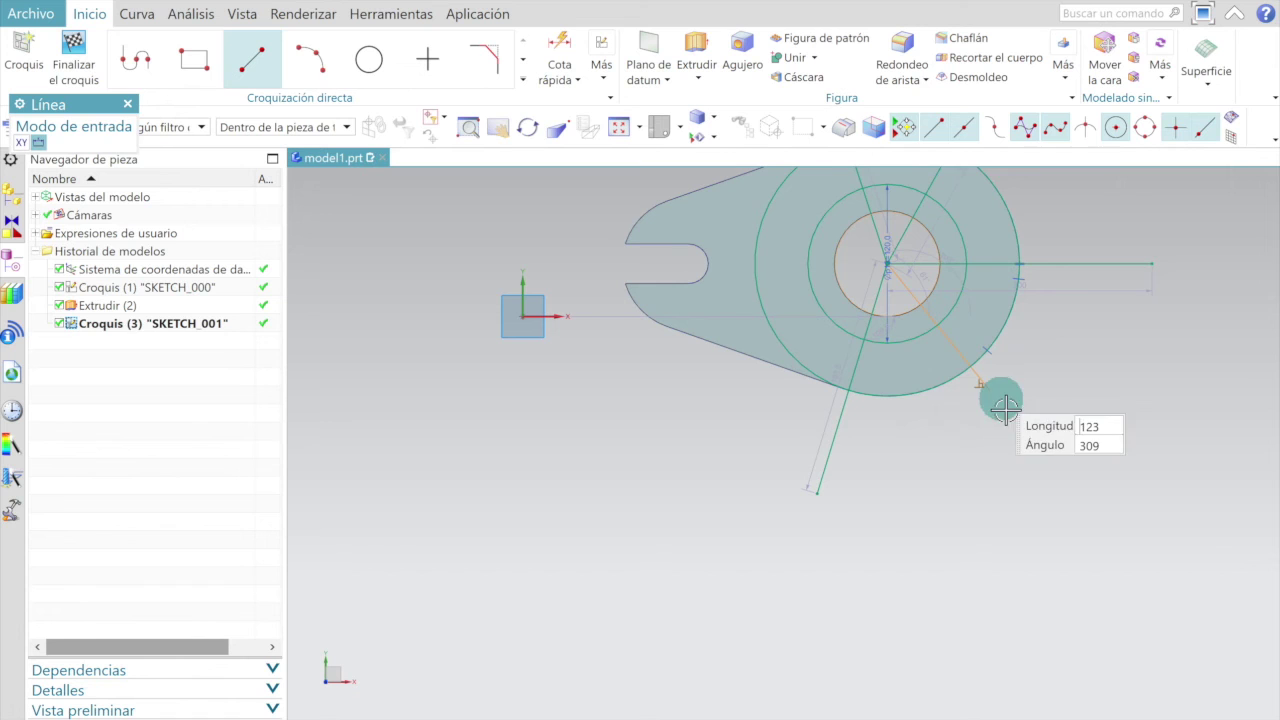
{"action": "left_click", "coordinate": [1041, 490]}
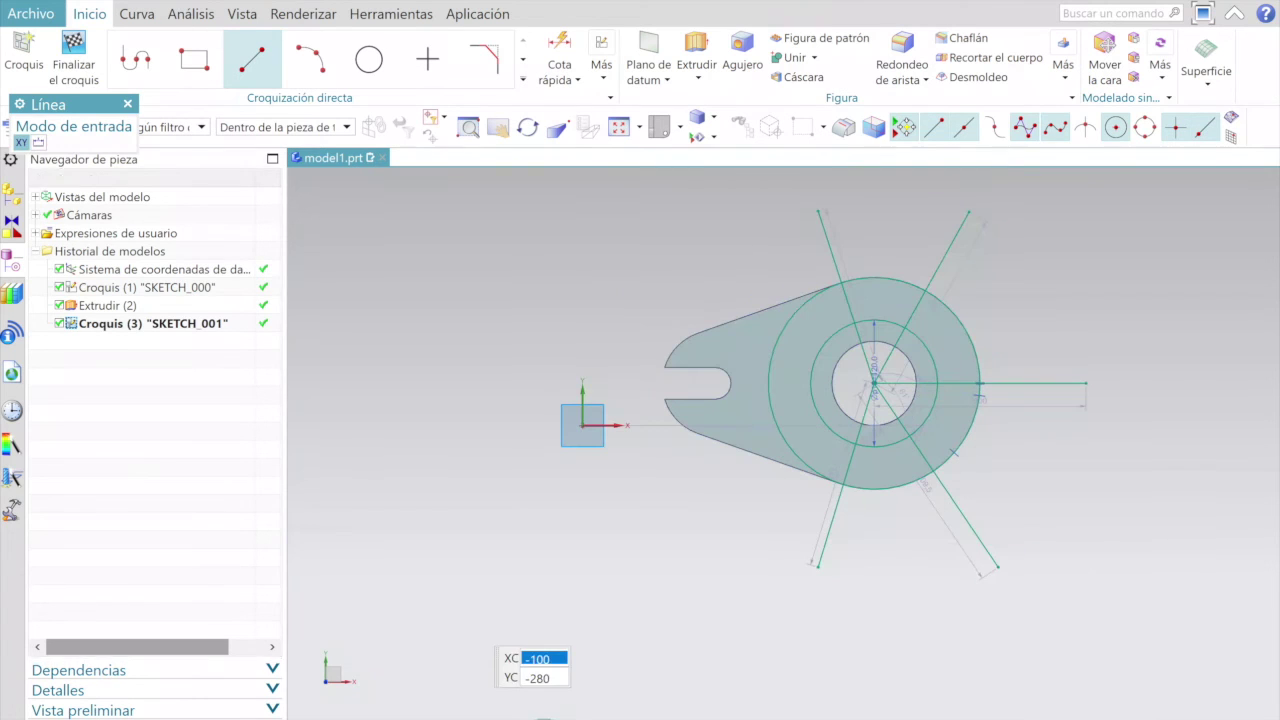
{"action": "left_click", "coordinate": [578, 80]}
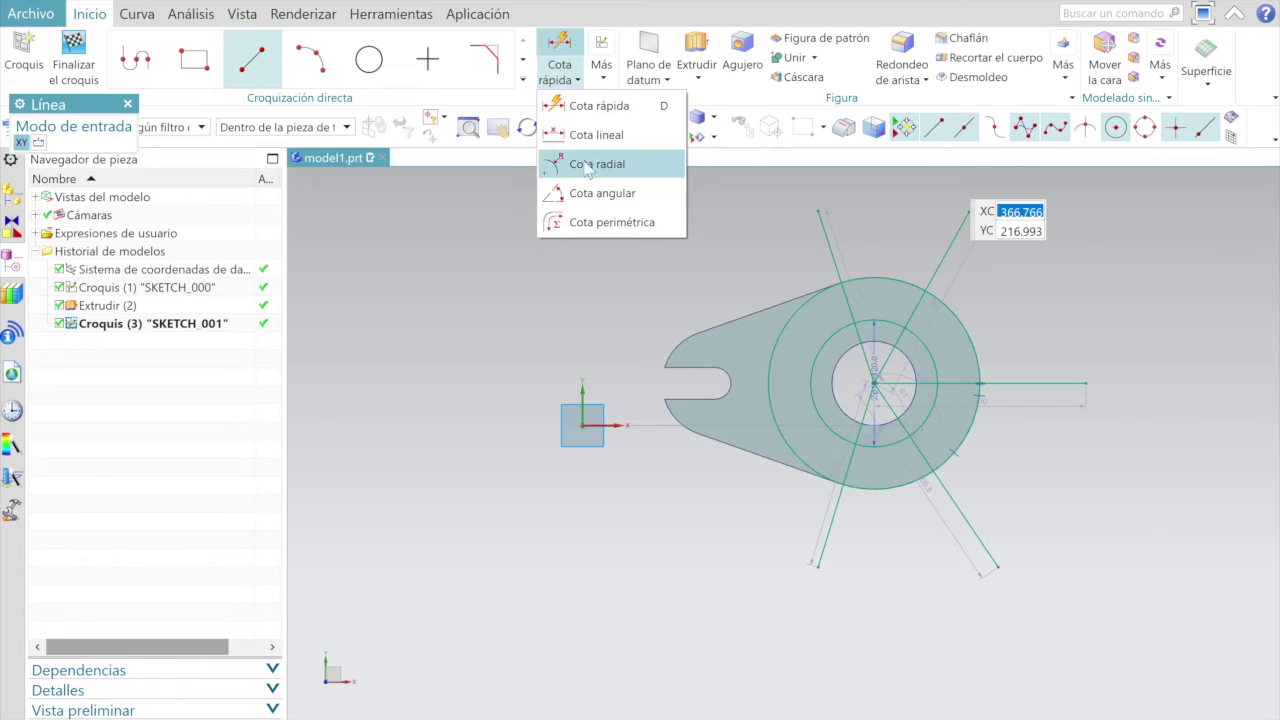
{"action": "mouse_move", "coordinate": [602, 193]}
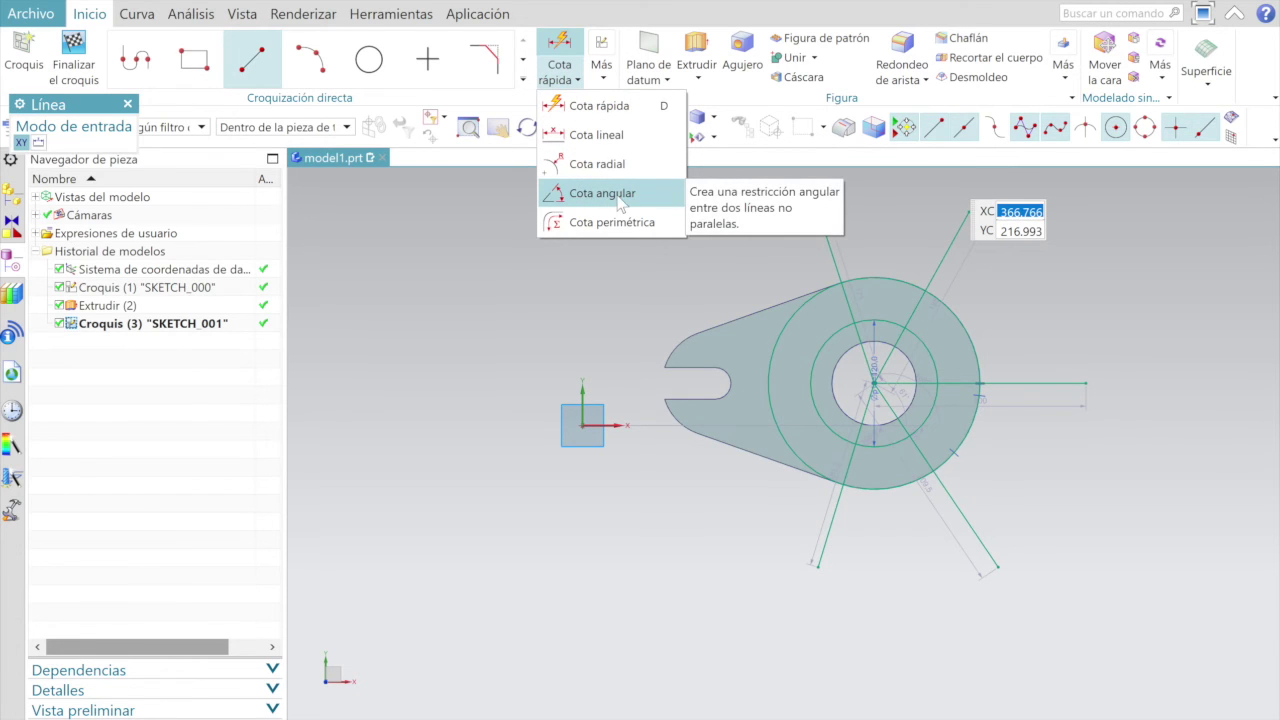
Constrain the upper-left line at 100° from the horizontal line.
{"action": "left_click", "coordinate": [619, 199]}
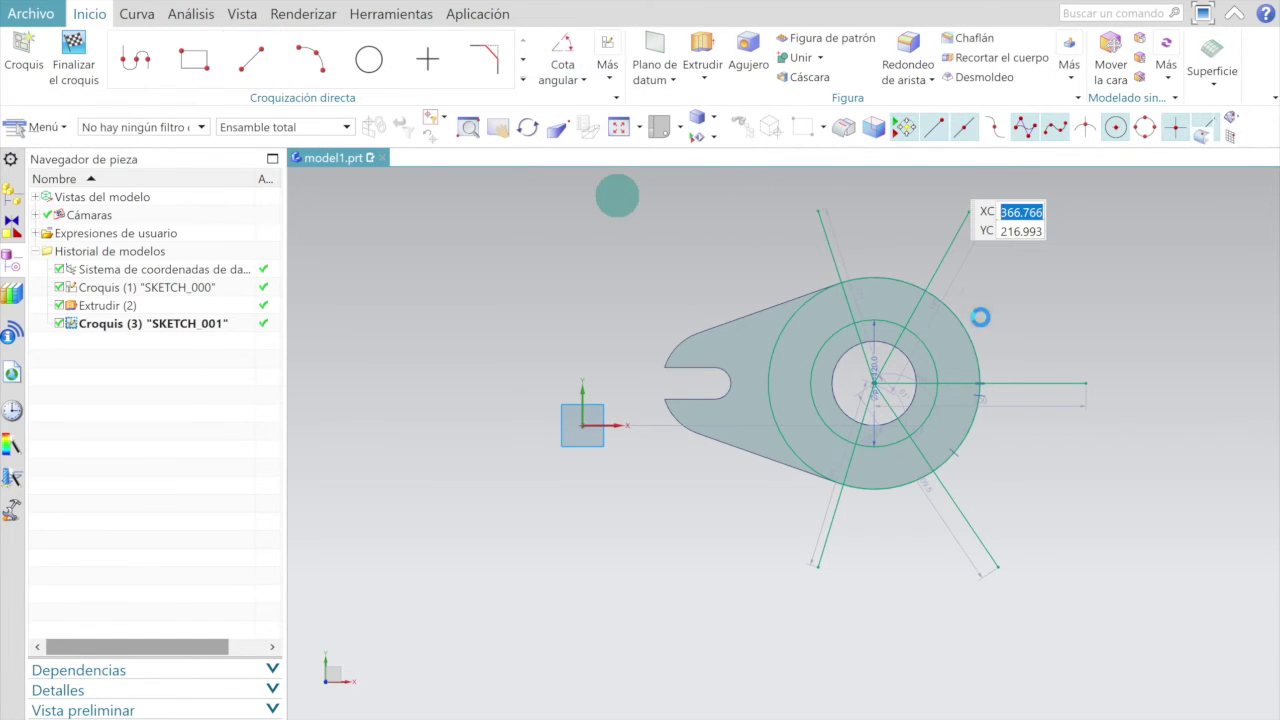
{"action": "left_click", "coordinate": [1017, 382]}
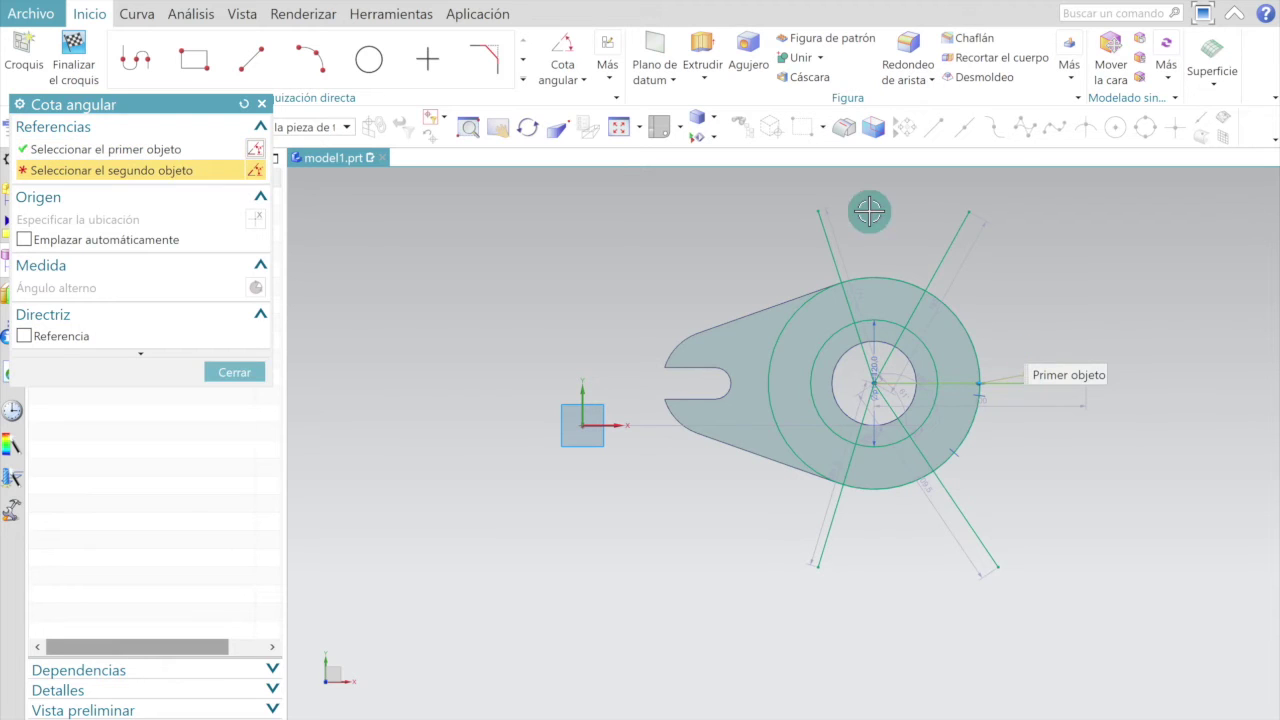
{"action": "left_click", "coordinate": [831, 240]}
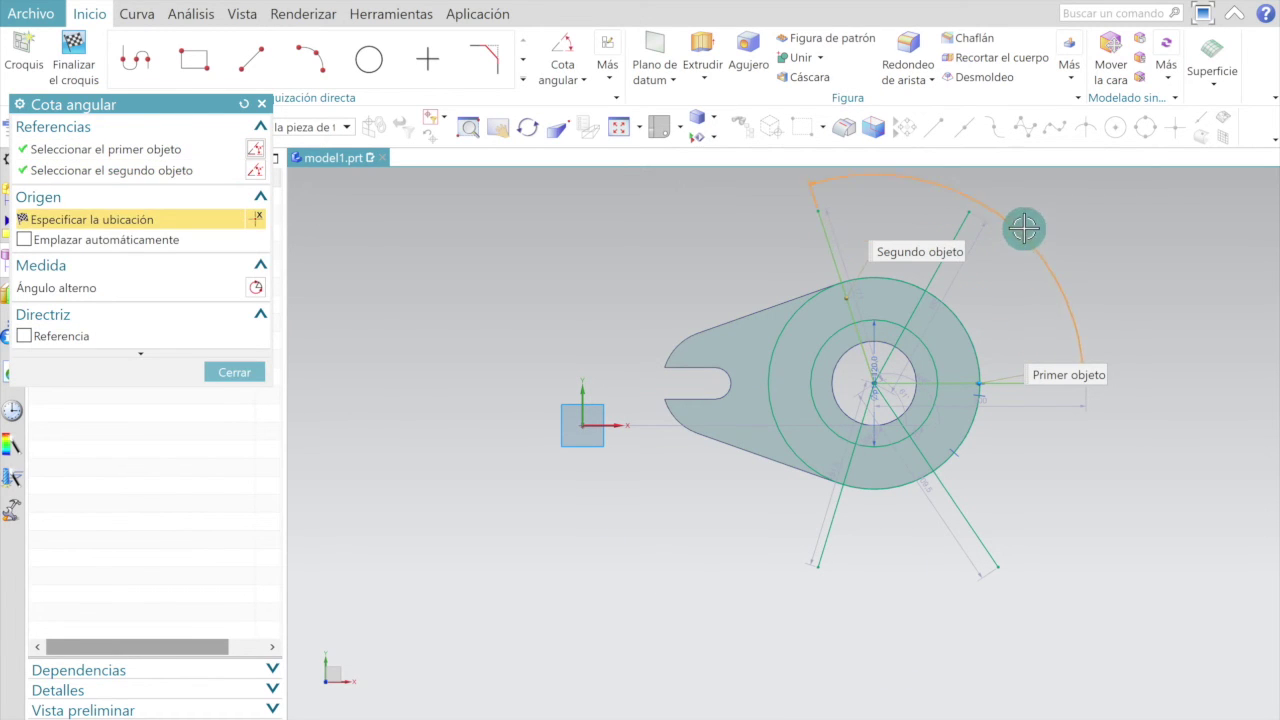
{"action": "left_click", "coordinate": [1055, 208]}
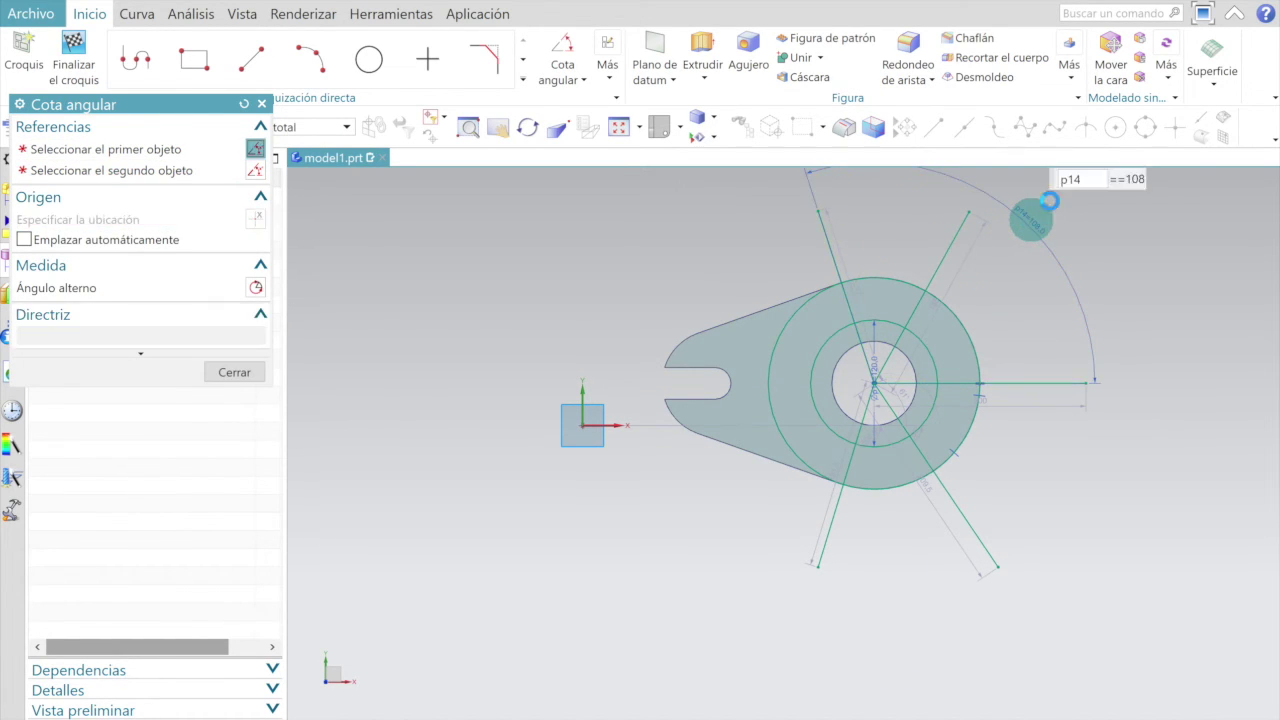
{"action": "scroll", "coordinate": [1030, 205], "scroll_direction": "up", "scroll_amount": 2}
{"action": "scroll", "coordinate": [1027, 203], "scroll_direction": "up", "scroll_amount": 3}
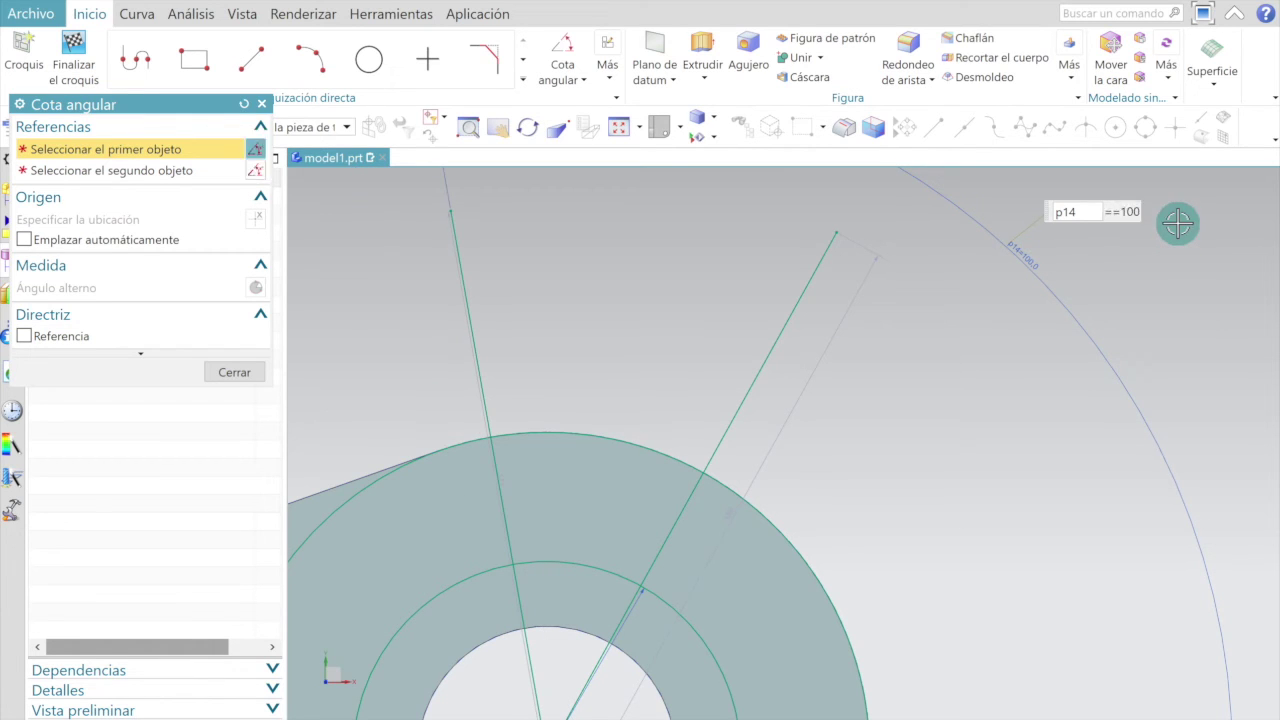
{"action": "left_click", "coordinate": [234, 368]}
{"action": "scroll", "coordinate": [782, 303], "scroll_direction": "down", "scroll_amount": 3}
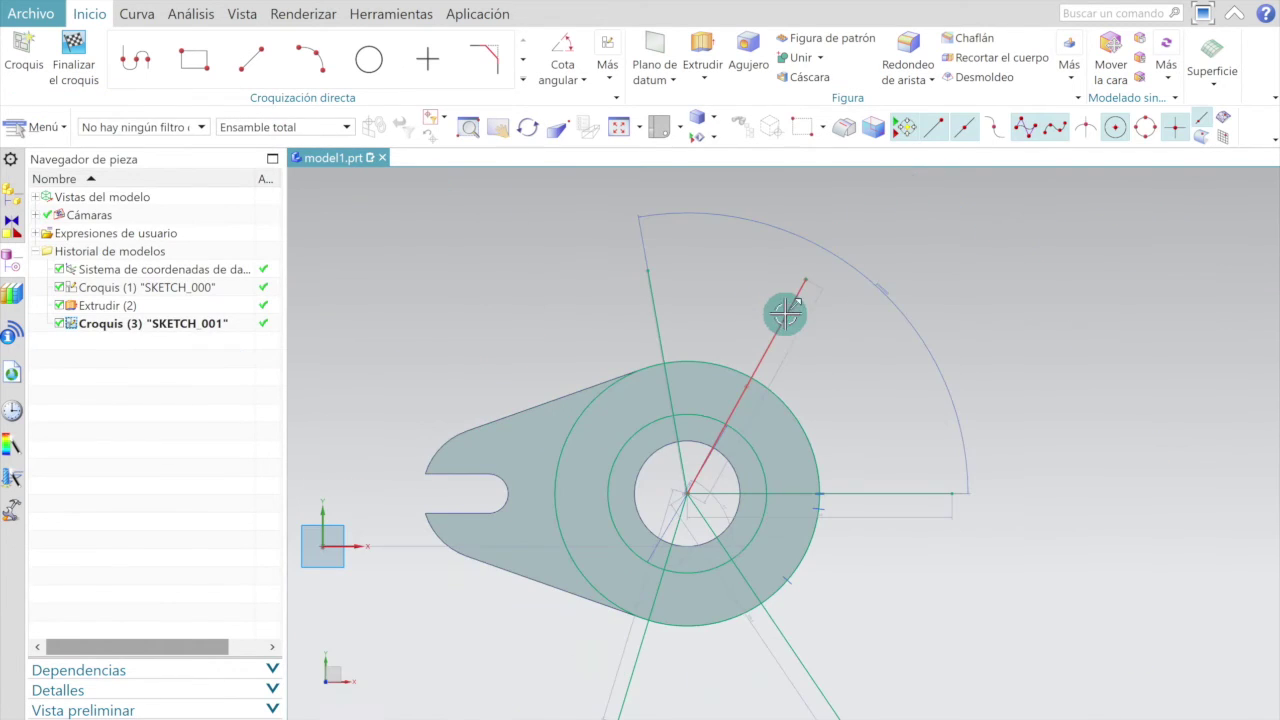
{"action": "left_click", "coordinate": [513, 118]}
Constrain the upper-right line at 45° from the horizontal line.
{"action": "left_click", "coordinate": [556, 76]}
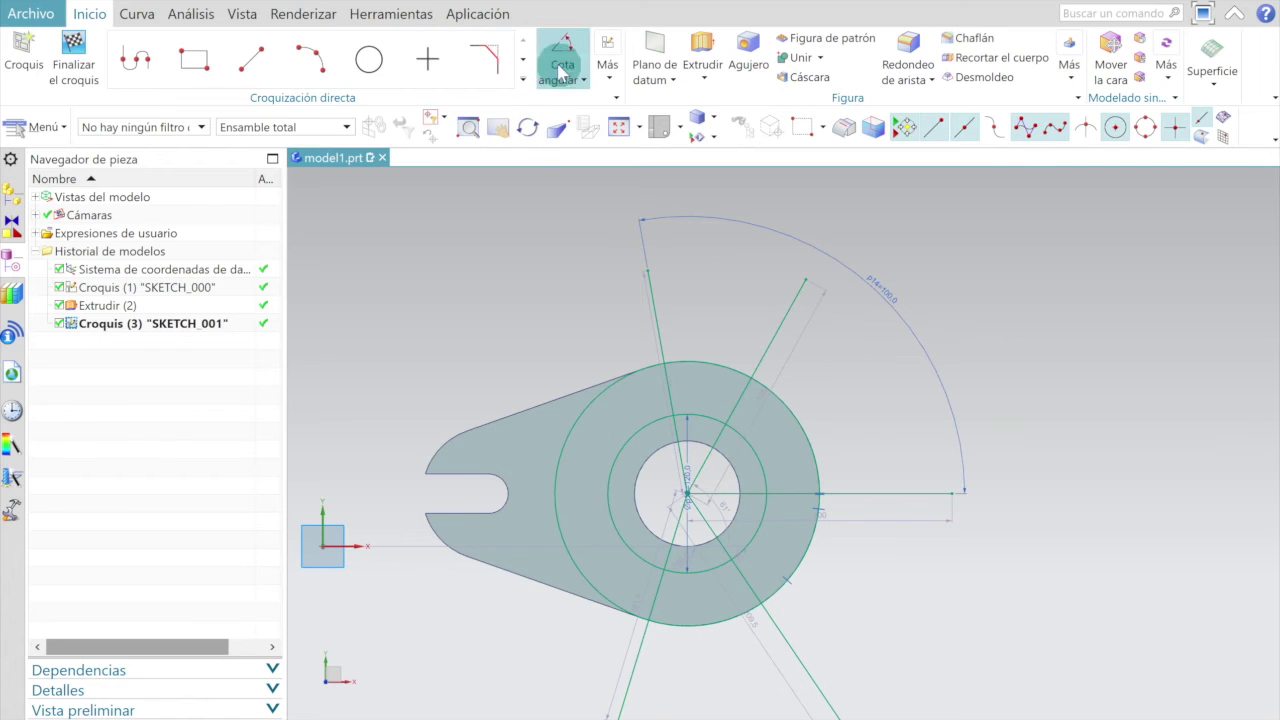
{"action": "left_click", "coordinate": [766, 349]}
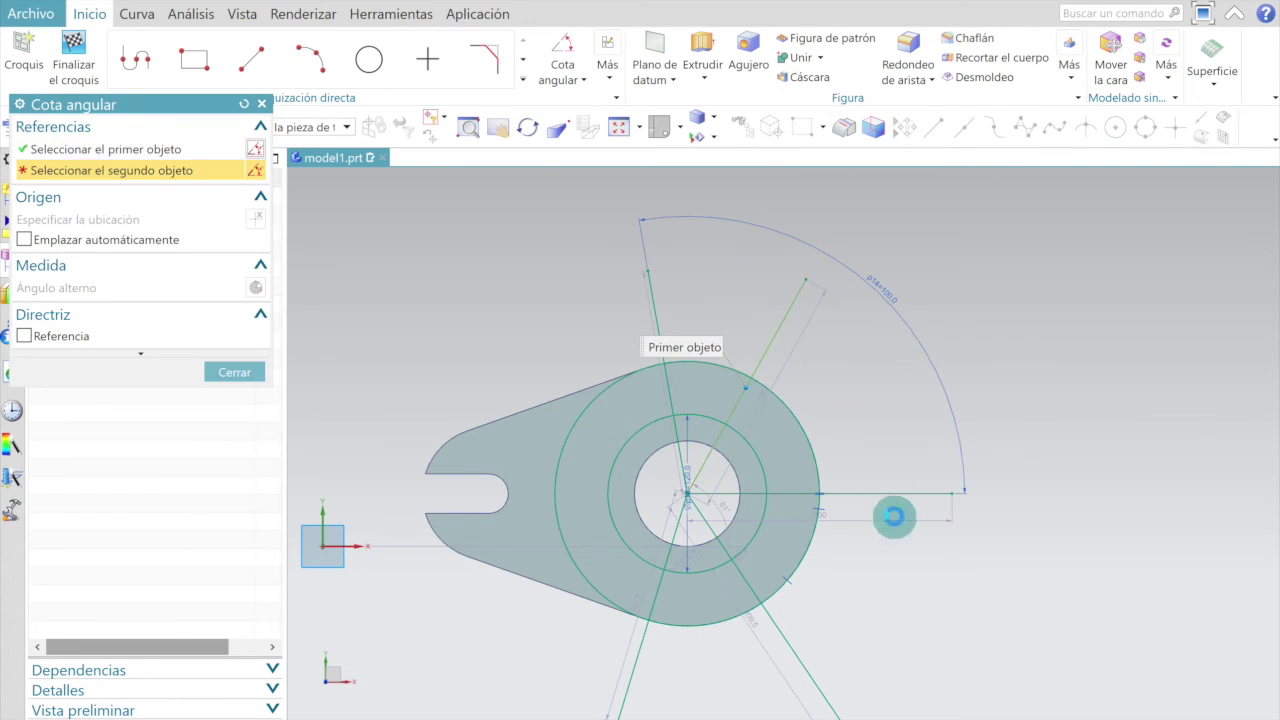
{"action": "left_click", "coordinate": [891, 495]}
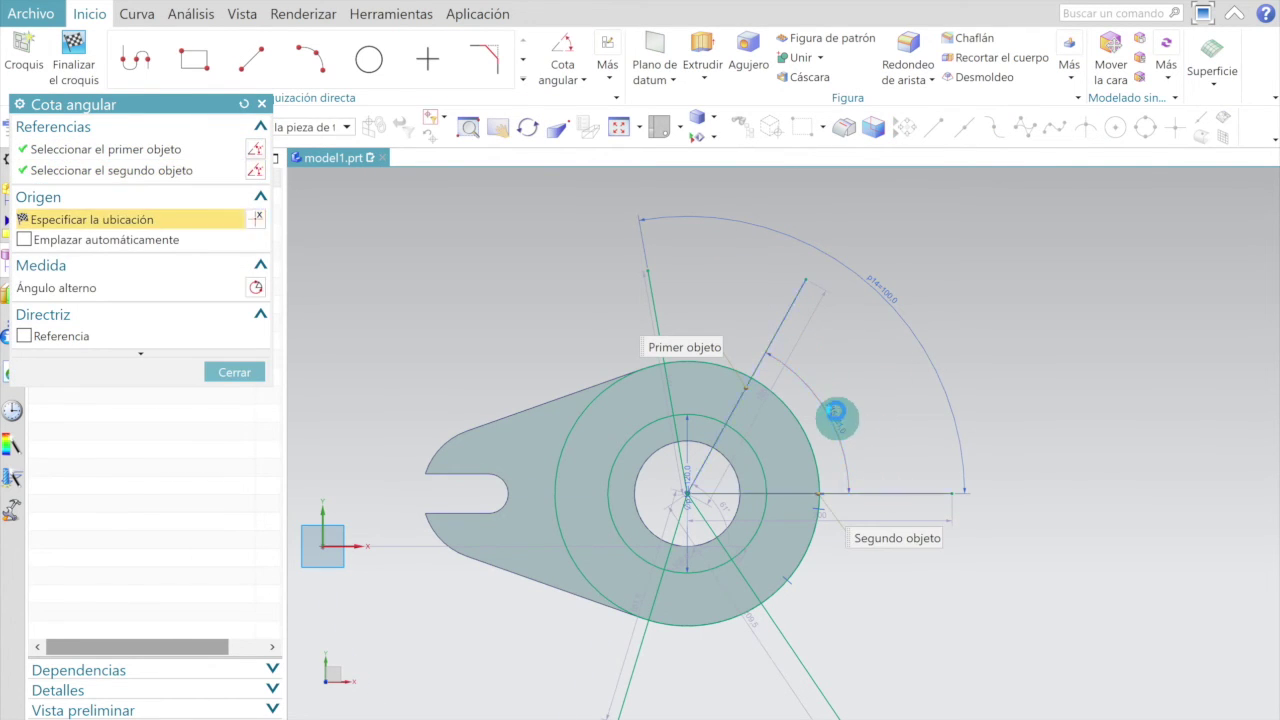
{"action": "left_click", "coordinate": [835, 418]}
{"action": "scroll", "coordinate": [835, 418], "scroll_direction": "up", "scroll_amount": 4}
{"action": "type", "text": "45"}
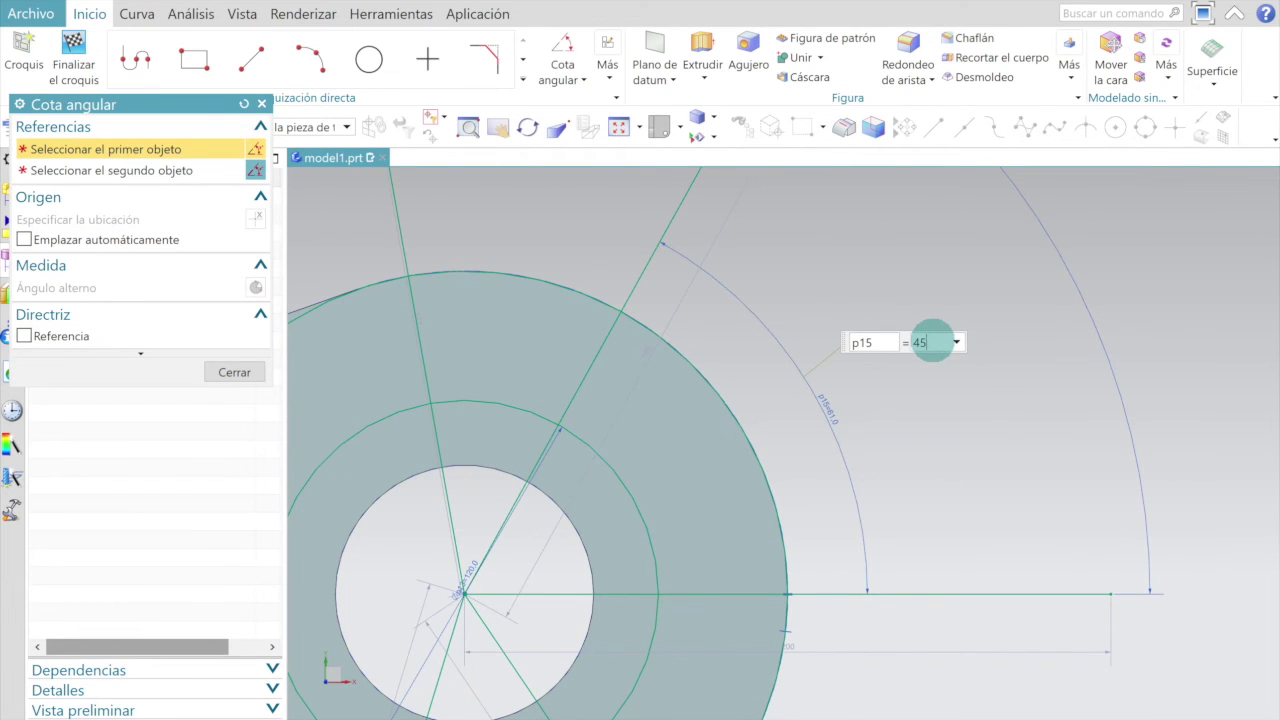
{"action": "key", "text": "Return"}
{"action": "scroll", "coordinate": [929, 337], "scroll_direction": "down", "scroll_amount": 4}
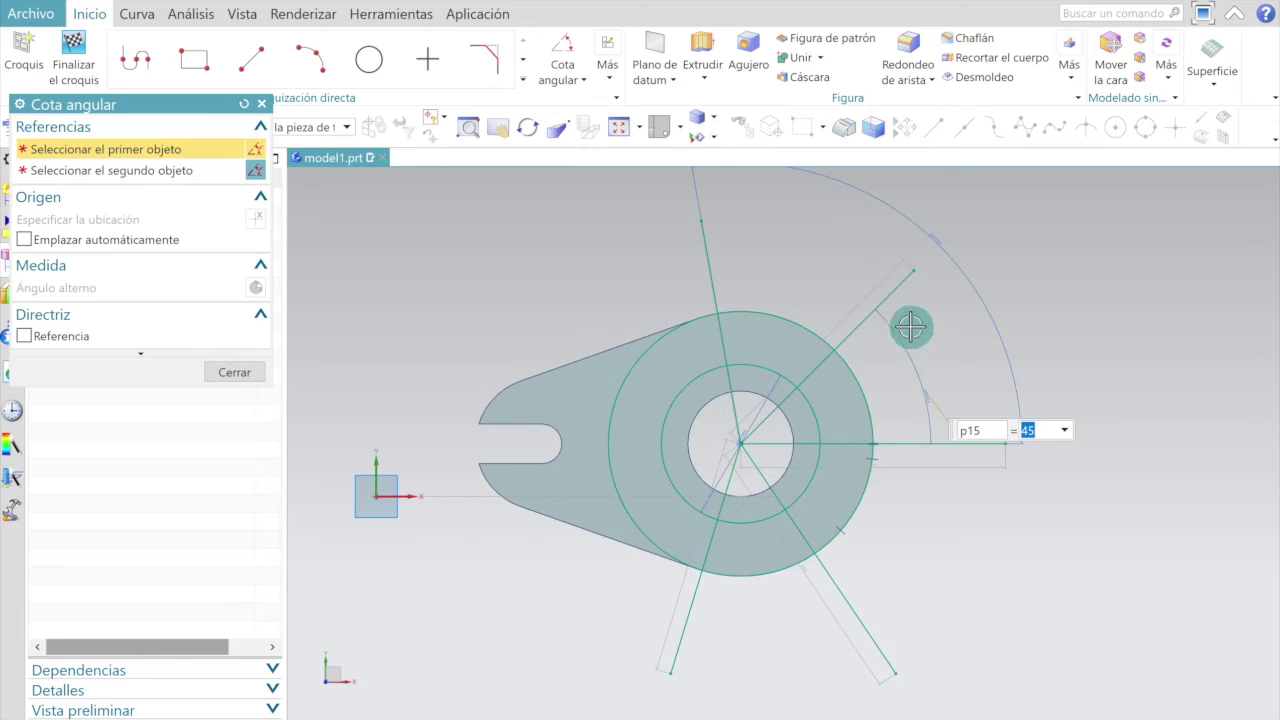
{"action": "left_click", "coordinate": [240, 375]}
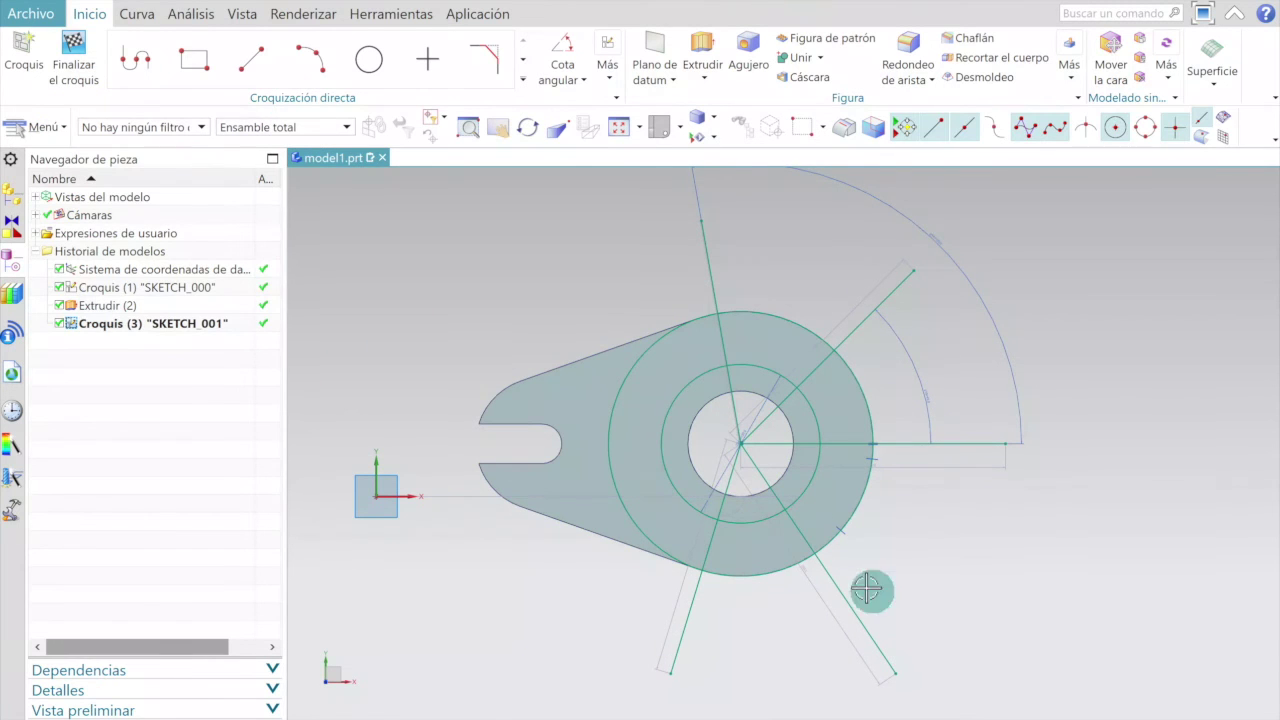
Constrain the lower-right line at 45° from the horizontal line.
{"action": "left_click", "coordinate": [563, 45]}
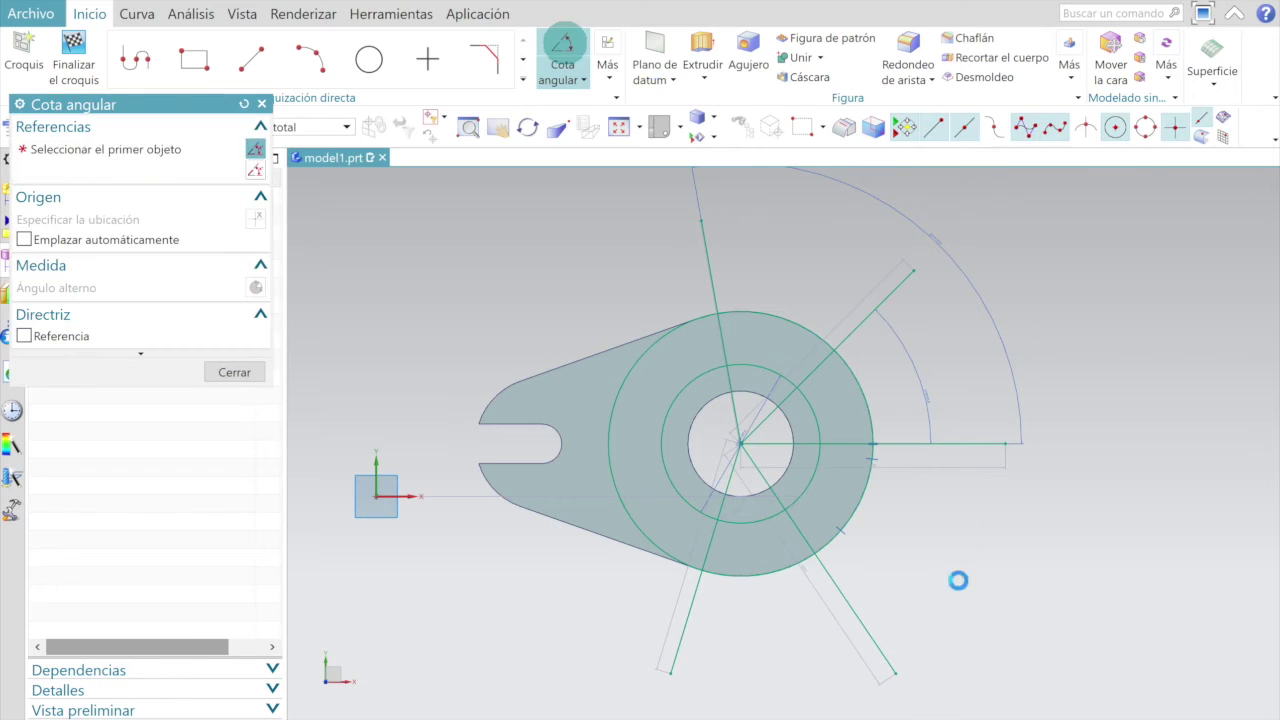
{"action": "left_click", "coordinate": [851, 608]}
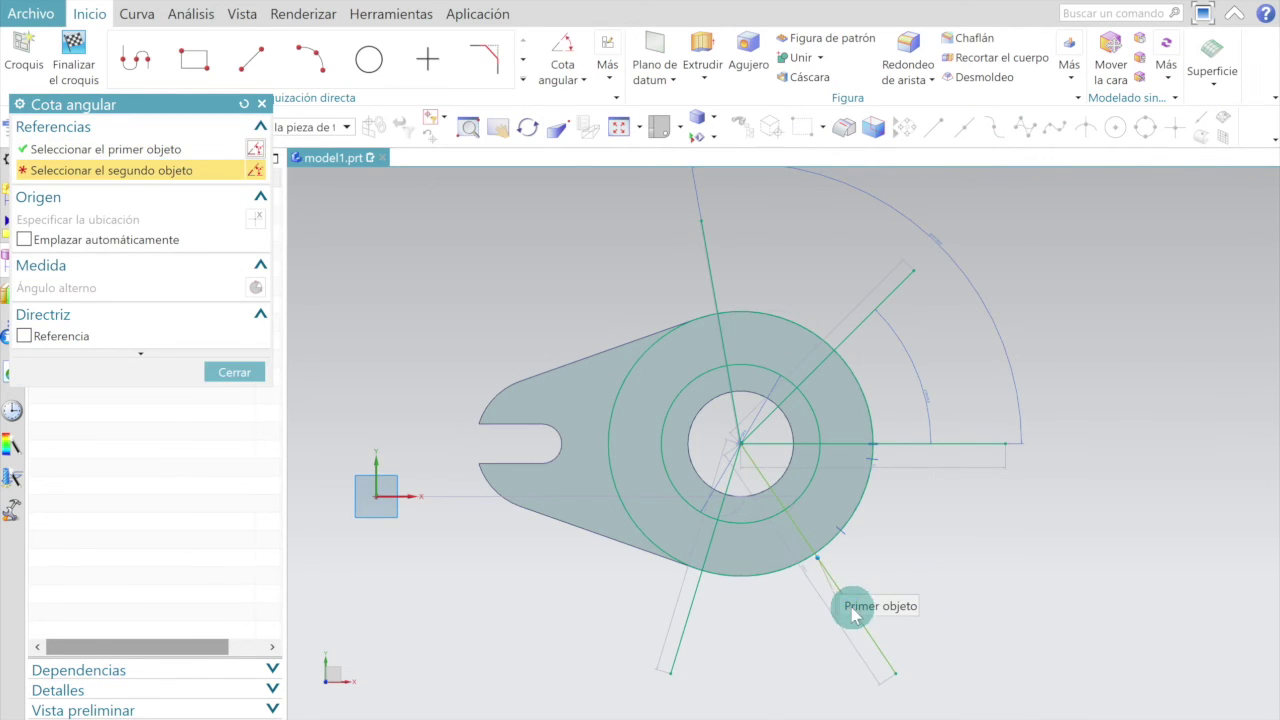
{"action": "left_click", "coordinate": [960, 441]}
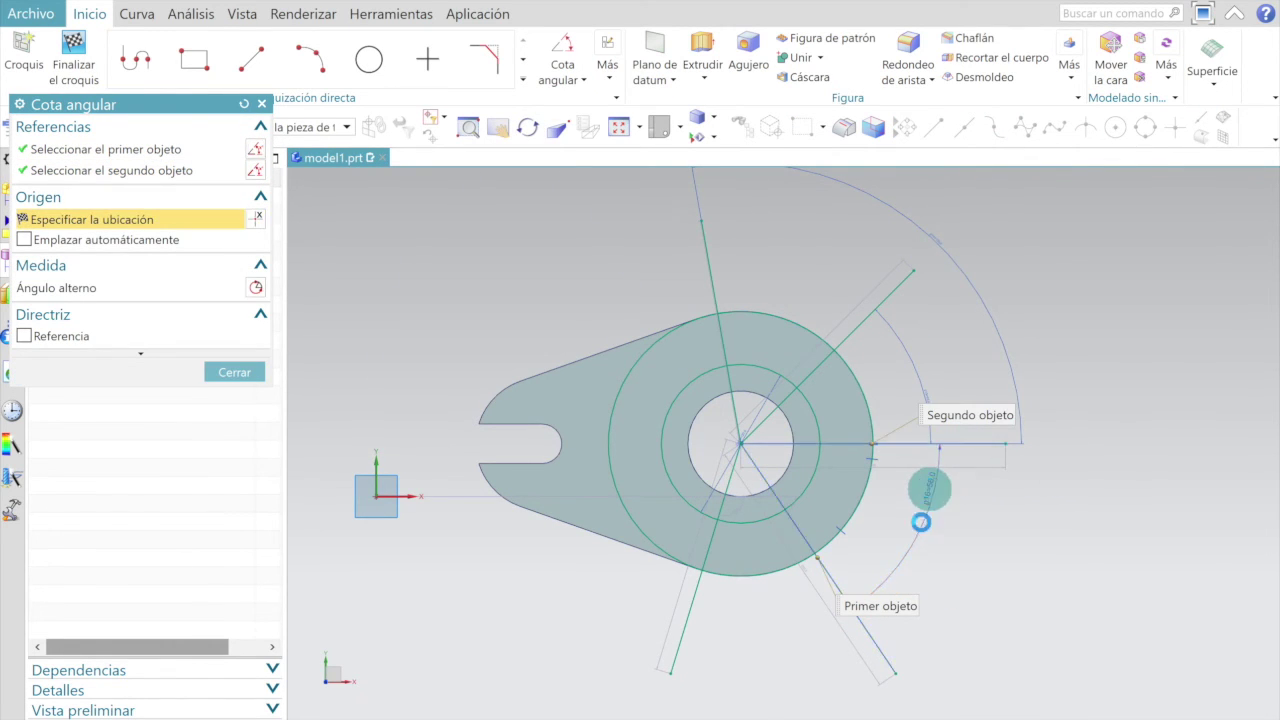
{"action": "left_click", "coordinate": [929, 488]}
{"action": "scroll", "coordinate": [937, 491], "scroll_direction": "up", "scroll_amount": 1}
{"action": "scroll", "coordinate": [937, 491], "scroll_direction": "up", "scroll_amount": 3}
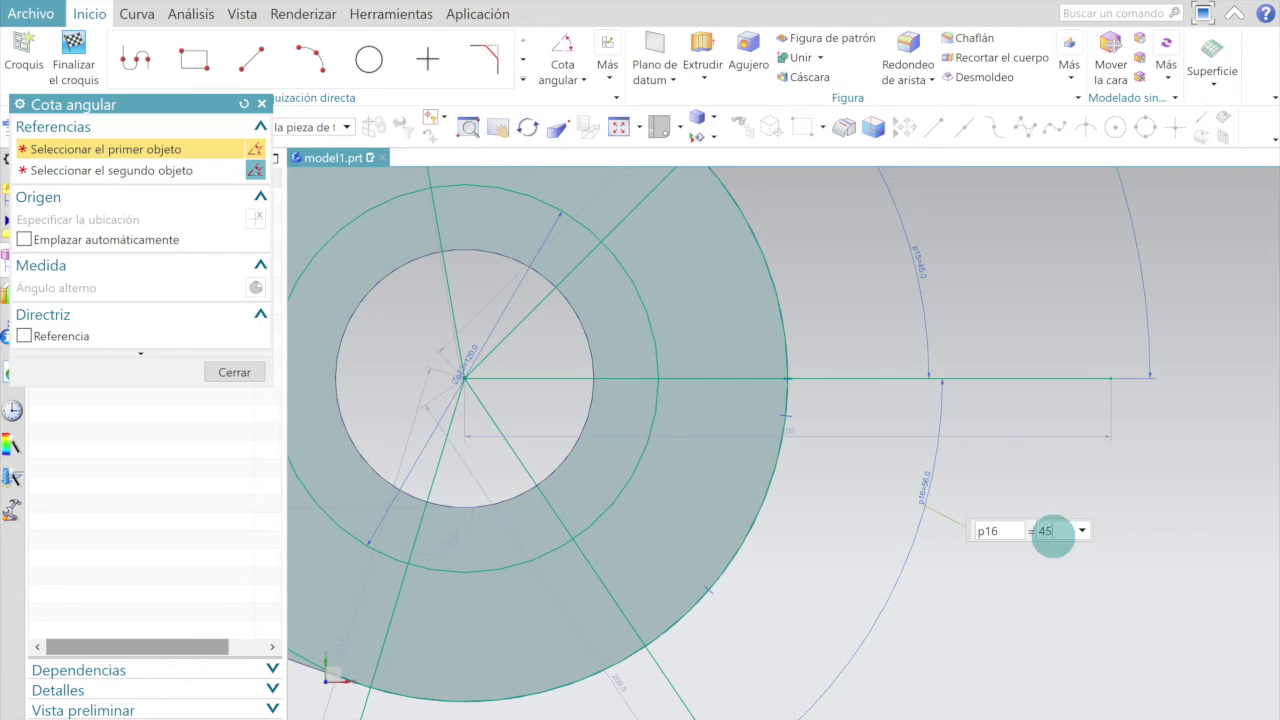
{"action": "left_click", "coordinate": [230, 371]}
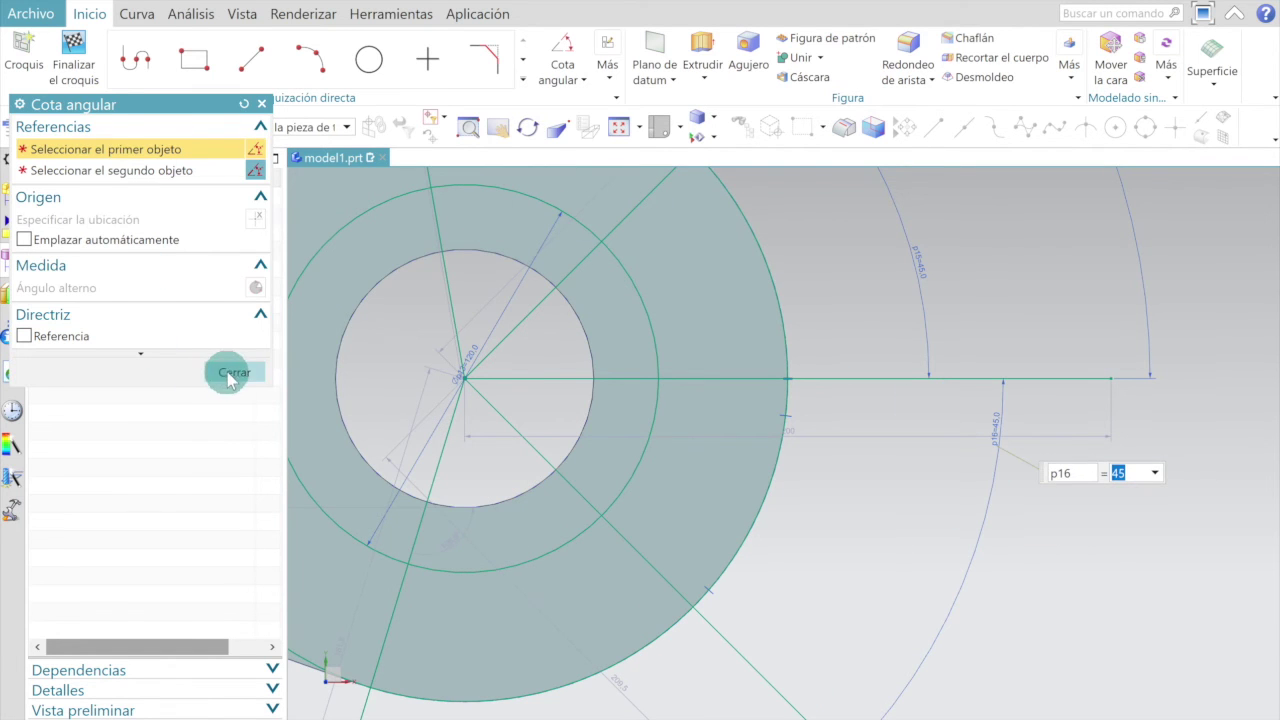
{"action": "scroll", "coordinate": [927, 420], "scroll_direction": "down", "scroll_amount": 5}
{"action": "scroll", "coordinate": [935, 440], "scroll_direction": "down", "scroll_amount": 1}
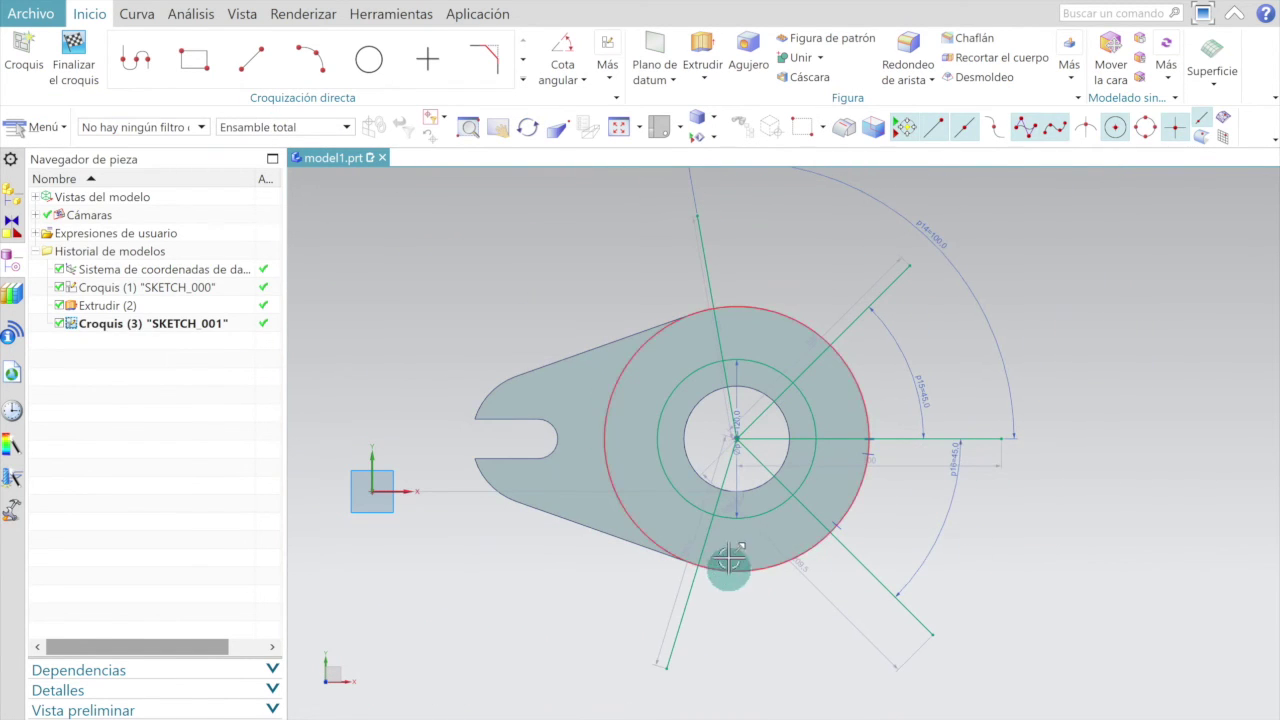
Constrain the lower-left line at 100° from the horizontal line.
{"action": "left_click", "coordinate": [562, 55]}
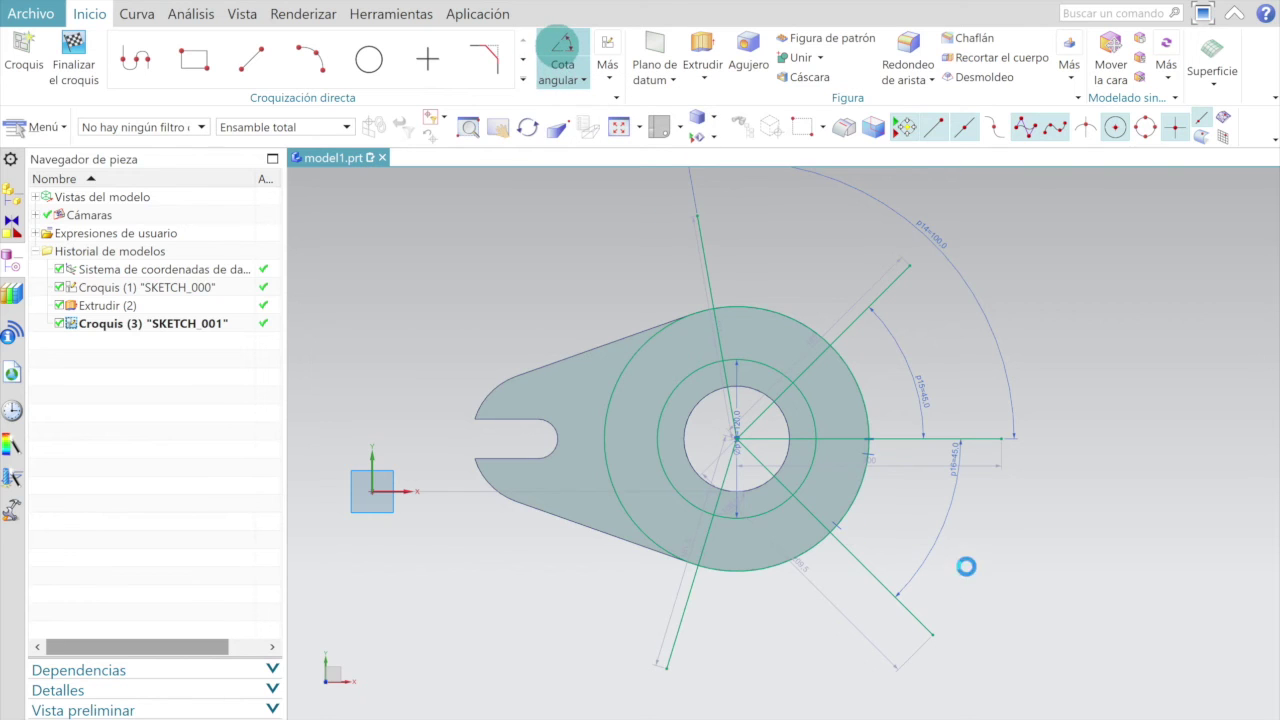
{"action": "left_click", "coordinate": [900, 438]}
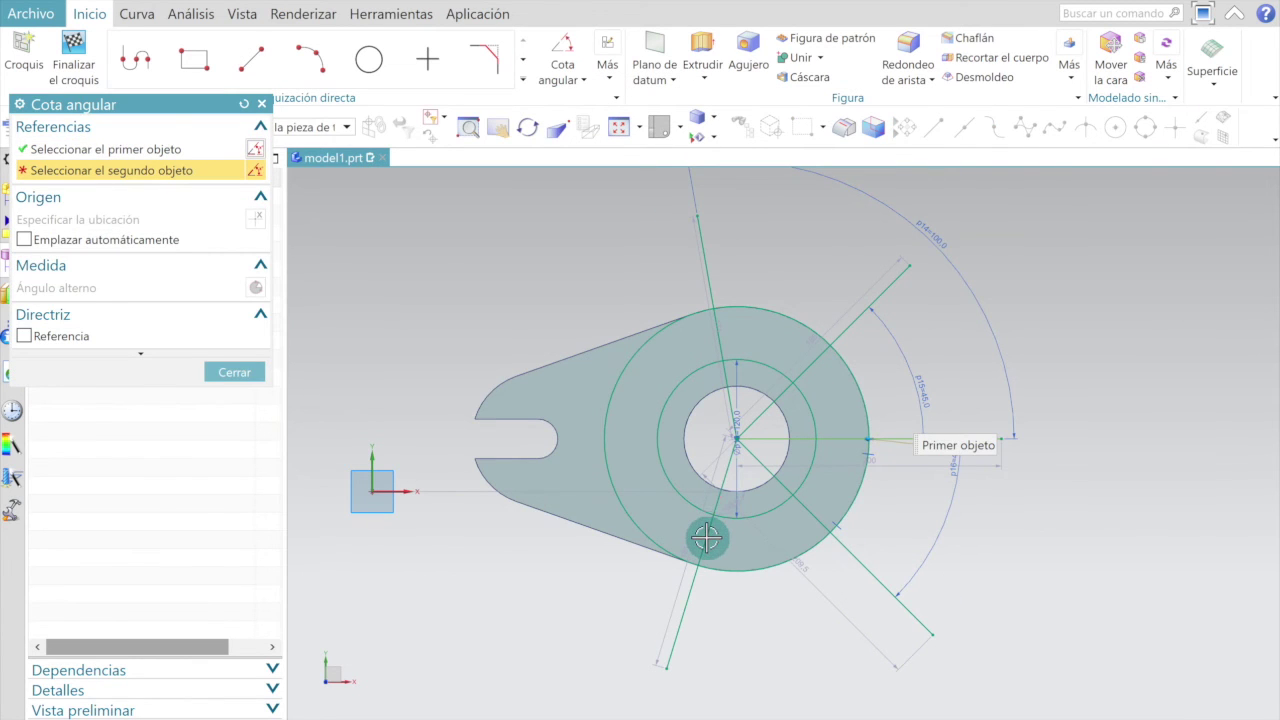
{"action": "left_click", "coordinate": [706, 538]}
{"action": "scroll", "coordinate": [1040, 600], "scroll_direction": "down", "scroll_amount": 2}
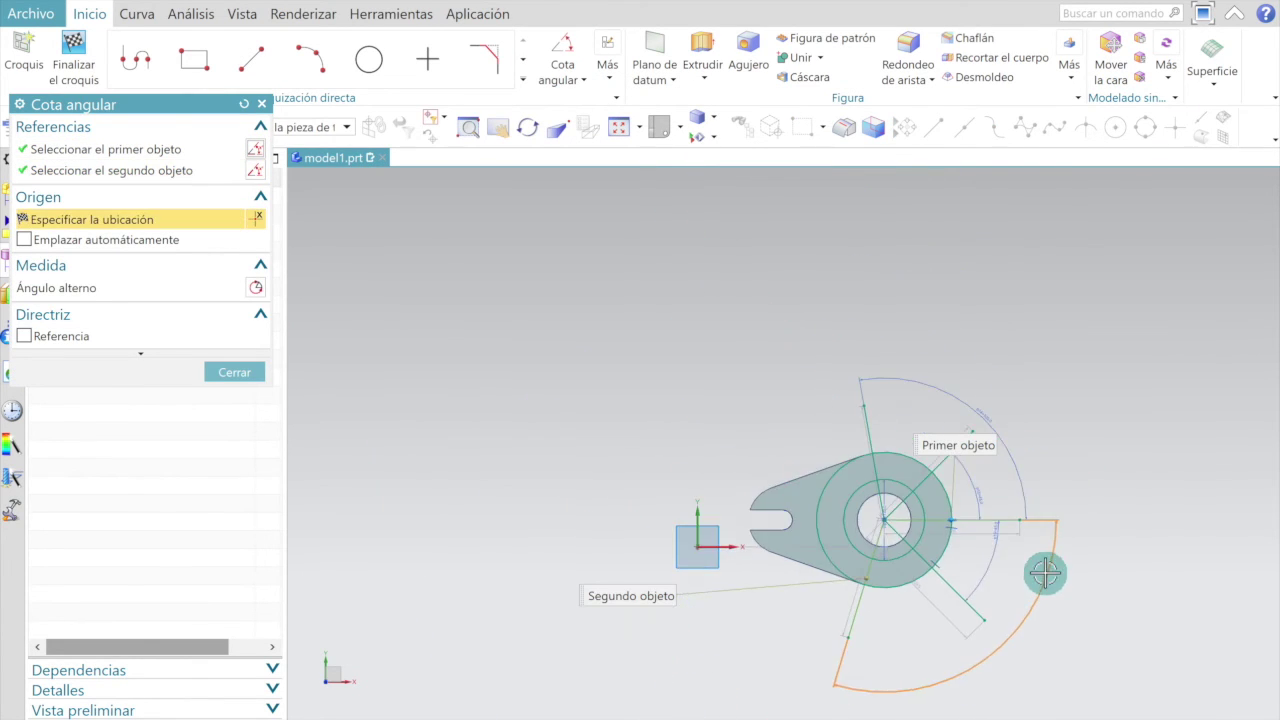
{"action": "scroll", "coordinate": [1045, 610], "scroll_direction": "down", "scroll_amount": 2}
{"action": "scroll", "coordinate": [1045, 637], "scroll_direction": "up", "scroll_amount": 3}
{"action": "scroll", "coordinate": [1042, 641], "scroll_direction": "down", "scroll_amount": 1}
{"action": "left_click", "coordinate": [1050, 650]}
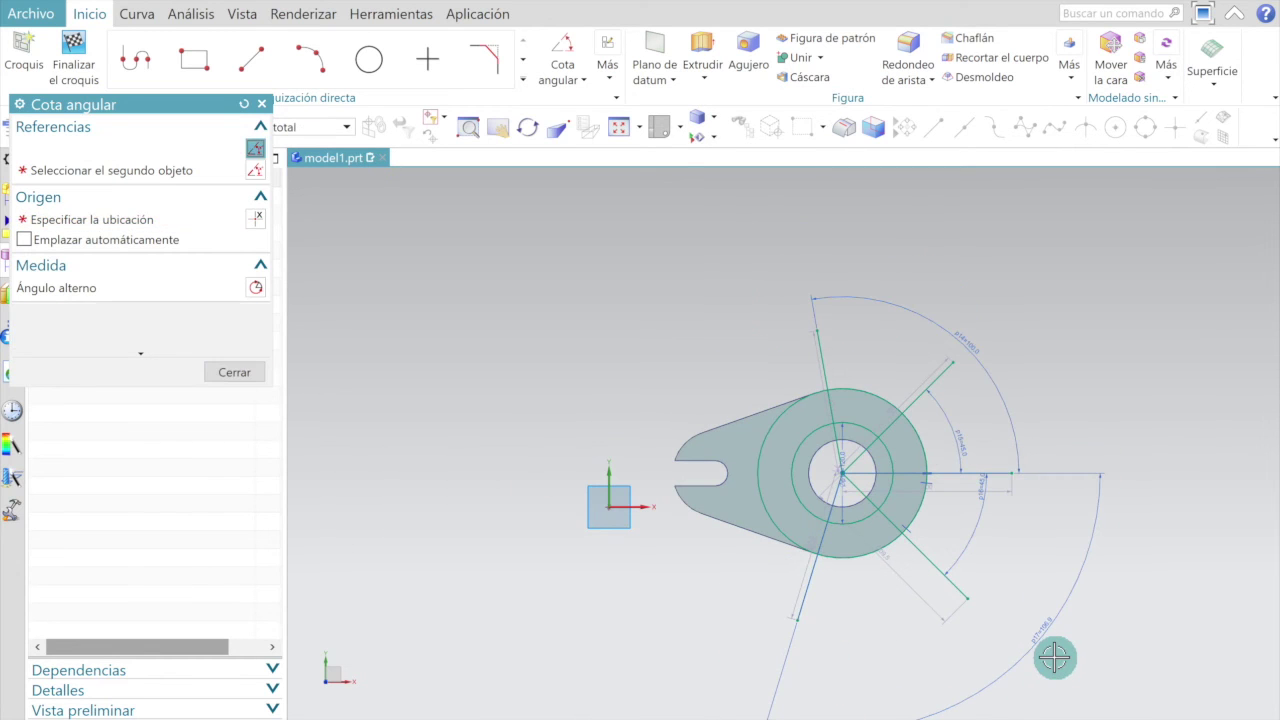
{"action": "scroll", "coordinate": [1045, 640], "scroll_direction": "up", "scroll_amount": 2}
{"action": "scroll", "coordinate": [1053, 631], "scroll_direction": "up", "scroll_amount": 2}
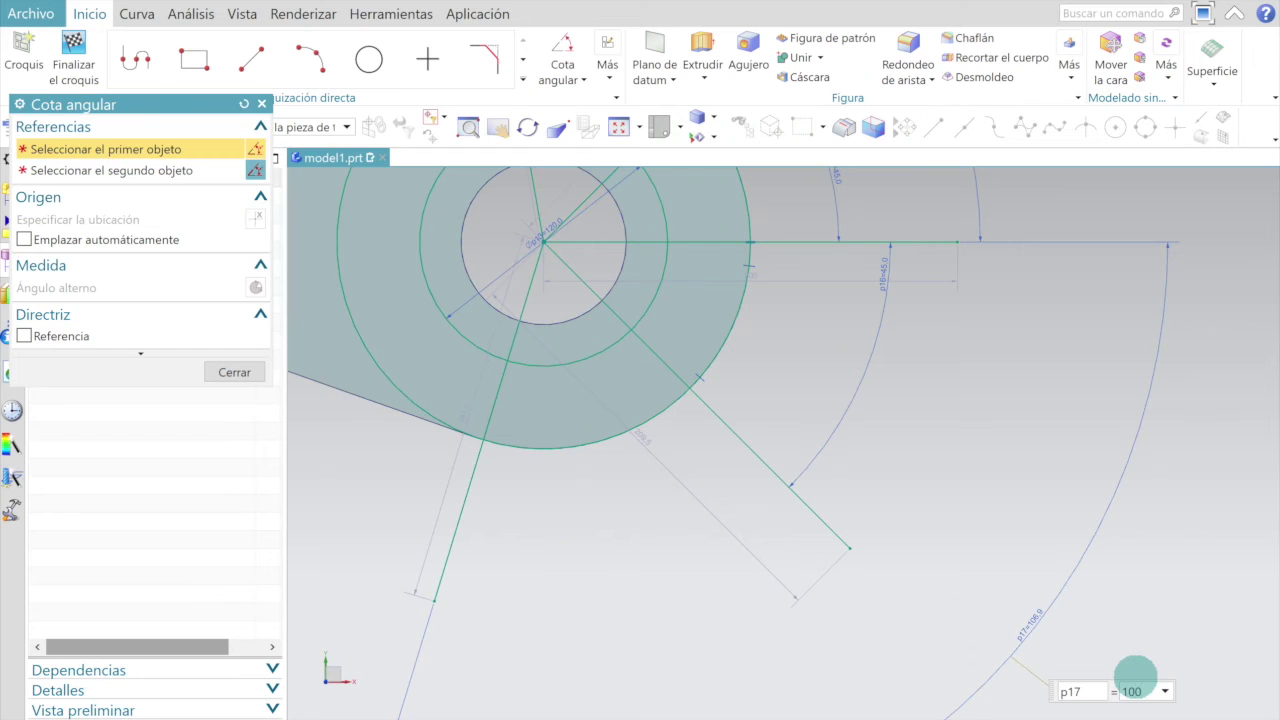
{"action": "key", "text": "Return"}
{"action": "left_click", "coordinate": [254, 372]}
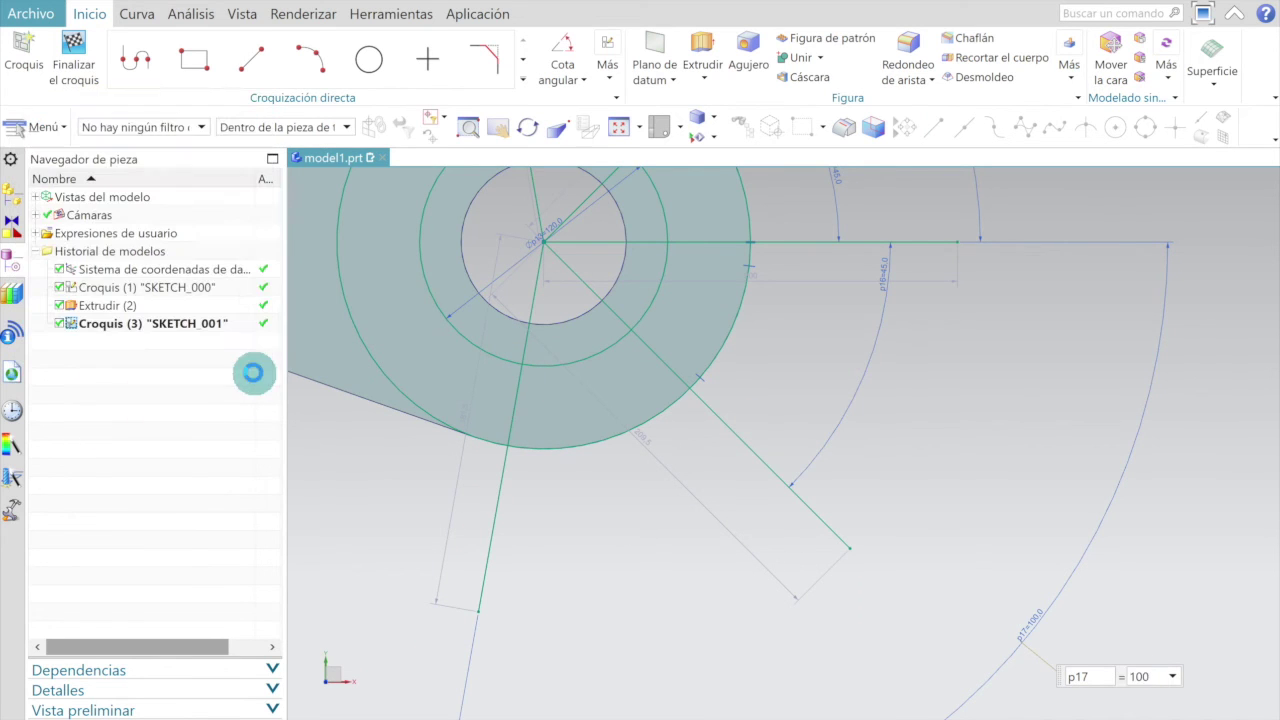
{"action": "scroll", "coordinate": [606, 506], "scroll_direction": "down", "scroll_amount": 3}
{"action": "scroll", "coordinate": [617, 506], "scroll_direction": "down", "scroll_amount": 3}
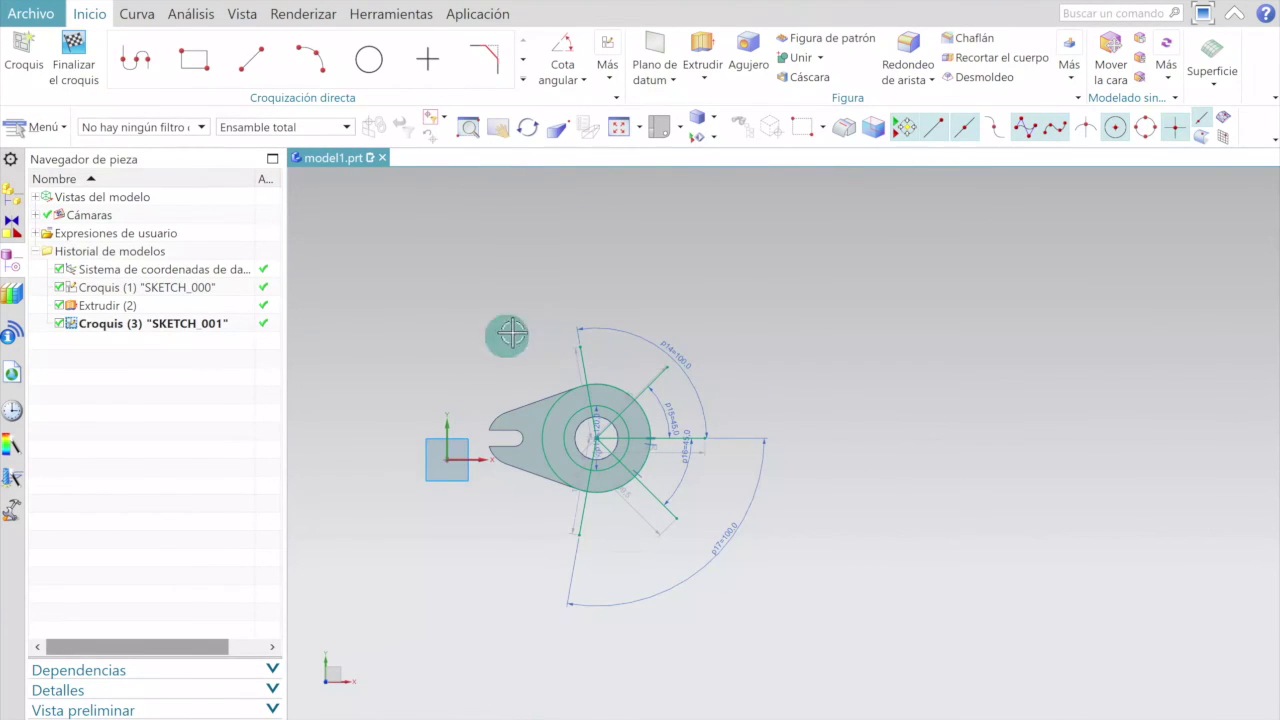
{"action": "scroll", "coordinate": [524, 455], "scroll_direction": "up", "scroll_amount": 3}
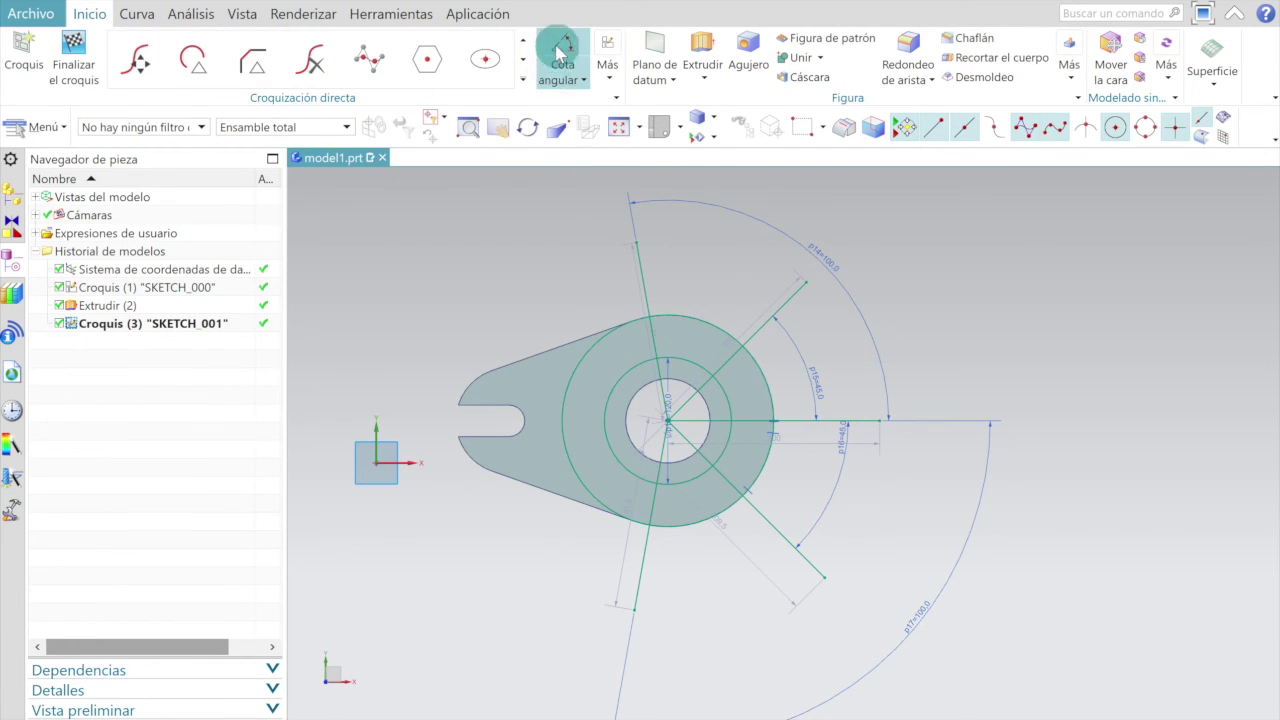
{"action": "left_click", "coordinate": [522, 40]}
{"action": "left_click", "coordinate": [194, 58]}
Trim away the excess outer arc pieces, the 45° line end and the horizontal line segments.
{"action": "scroll", "coordinate": [608, 390], "scroll_direction": "up", "scroll_amount": 3}
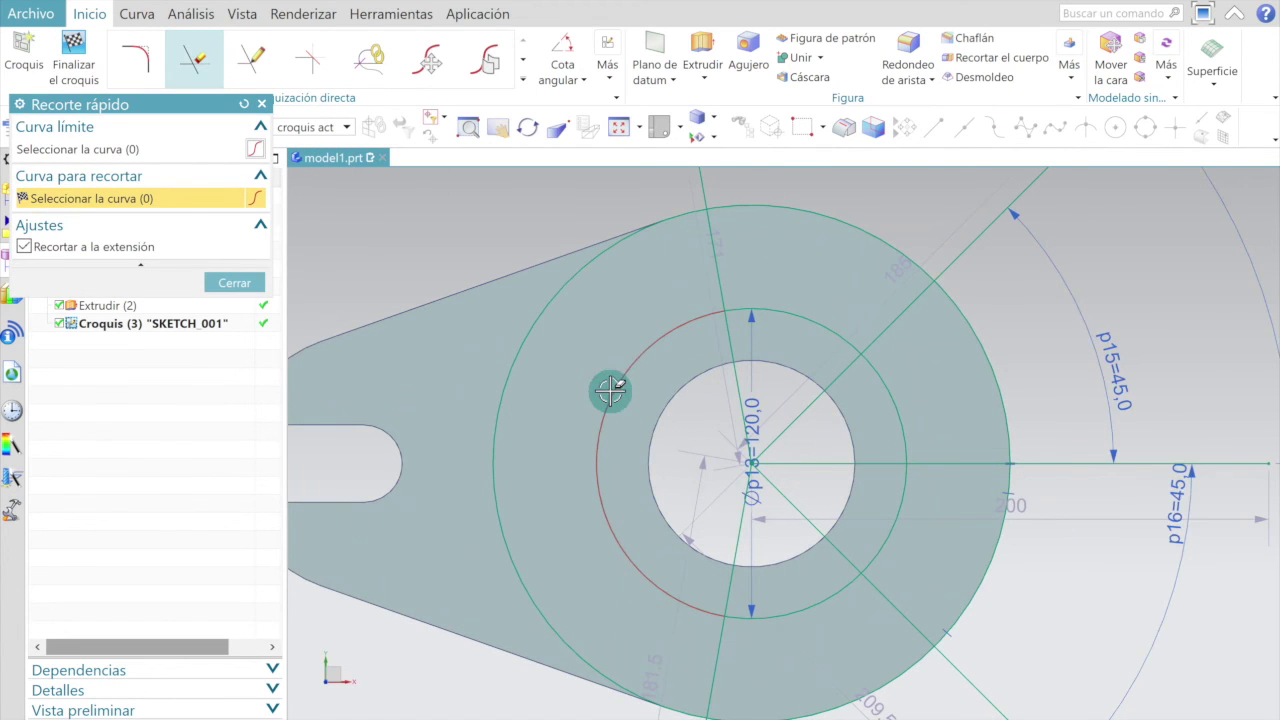
{"action": "left_click", "coordinate": [570, 275]}
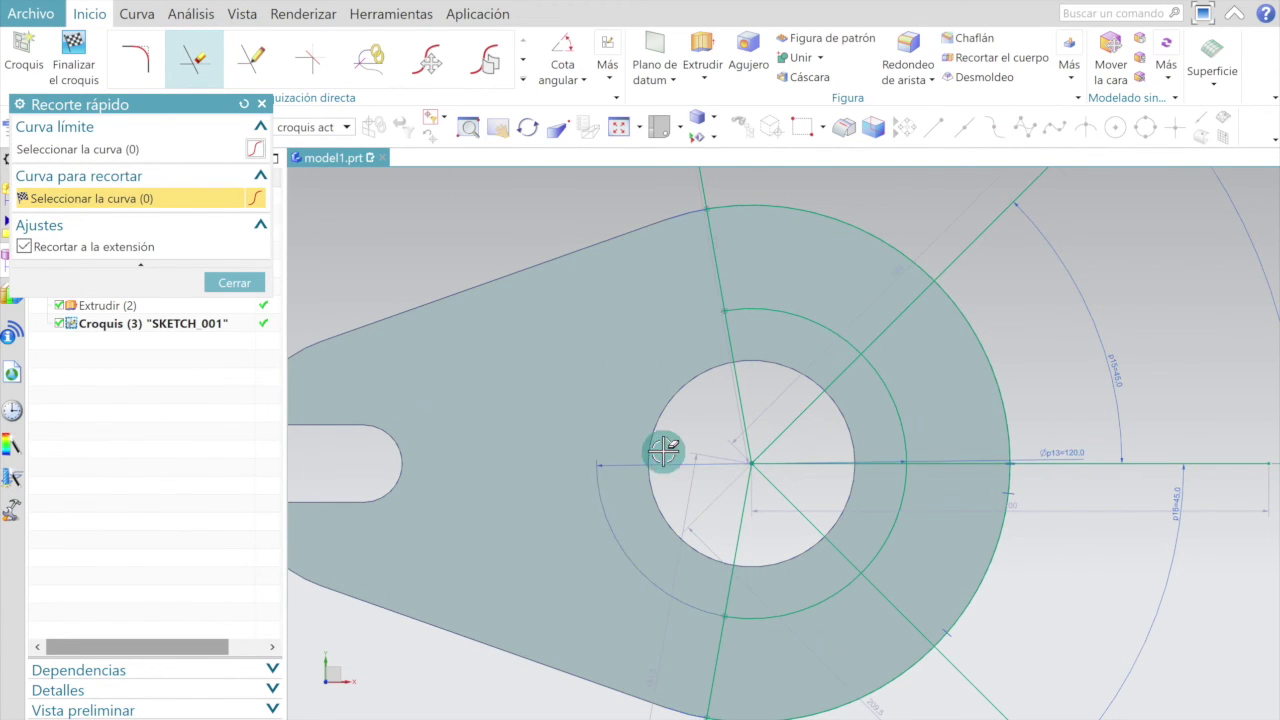
{"action": "scroll", "coordinate": [665, 452], "scroll_direction": "down", "scroll_amount": 2}
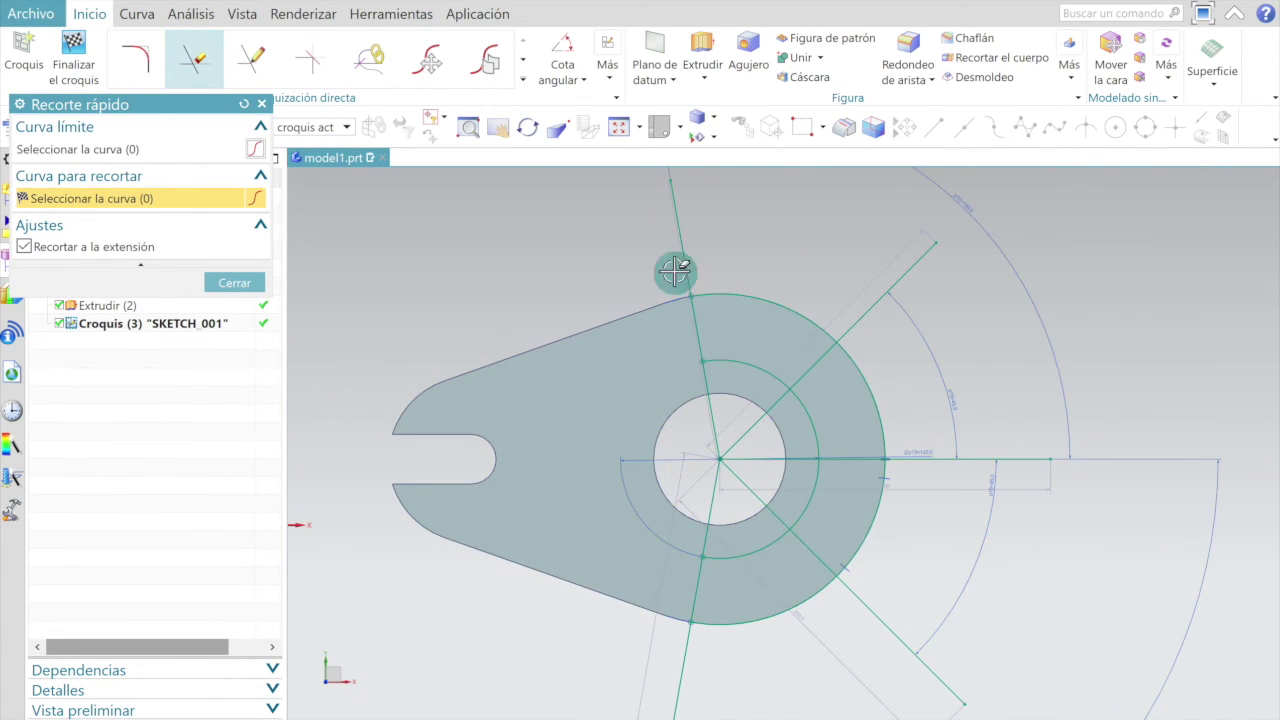
{"action": "left_click", "coordinate": [921, 261]}
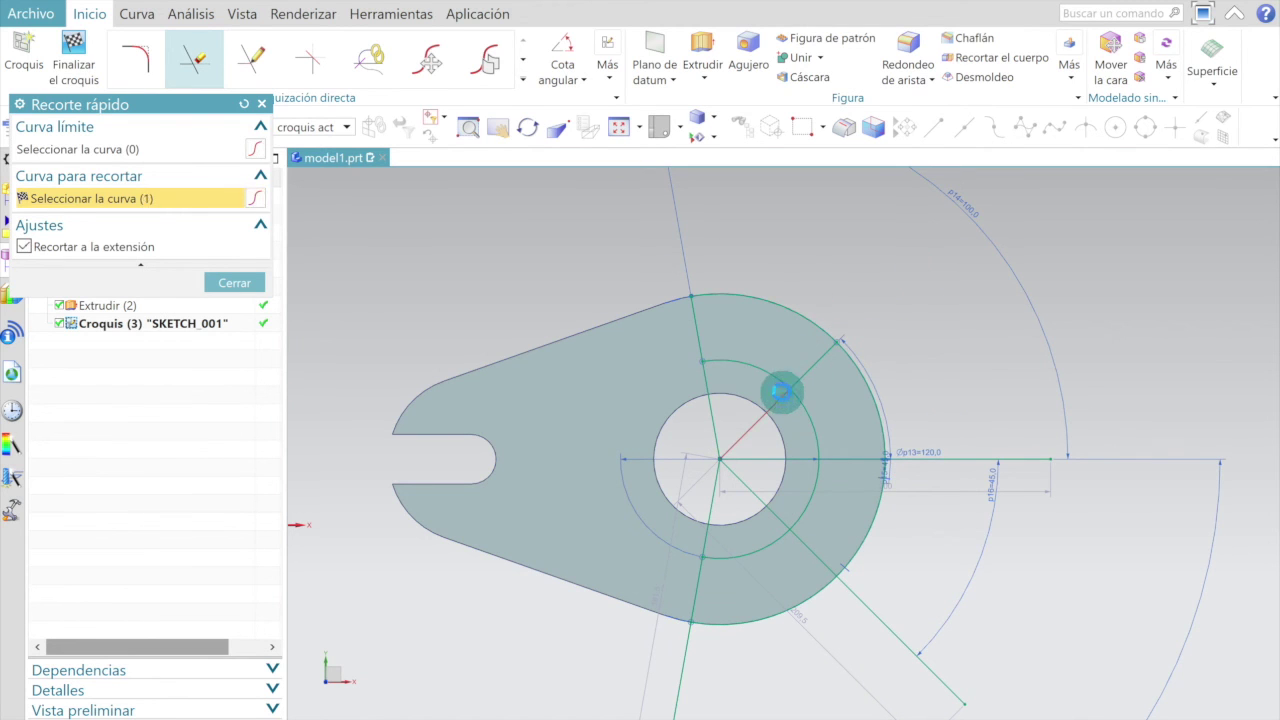
{"action": "scroll", "coordinate": [780, 390], "scroll_direction": "up", "scroll_amount": 3}
{"action": "left_click", "coordinate": [812, 402]}
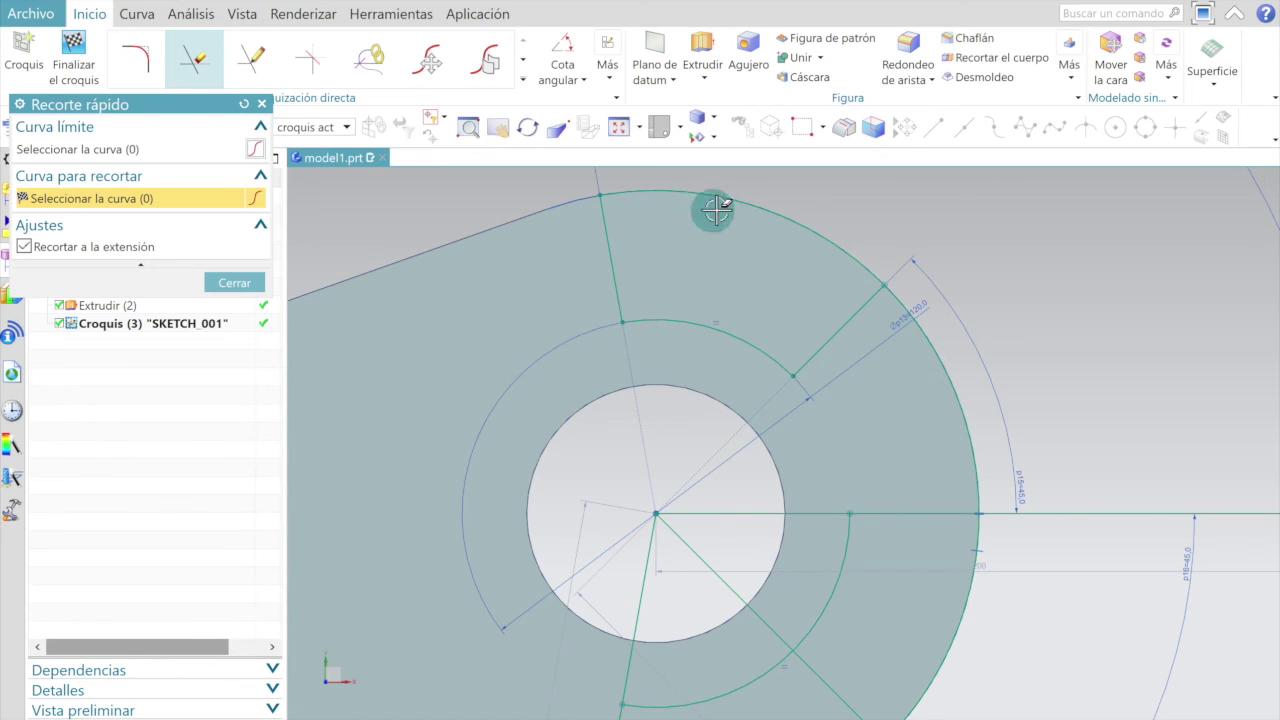
{"action": "scroll", "coordinate": [820, 328], "scroll_direction": "down", "scroll_amount": 1}
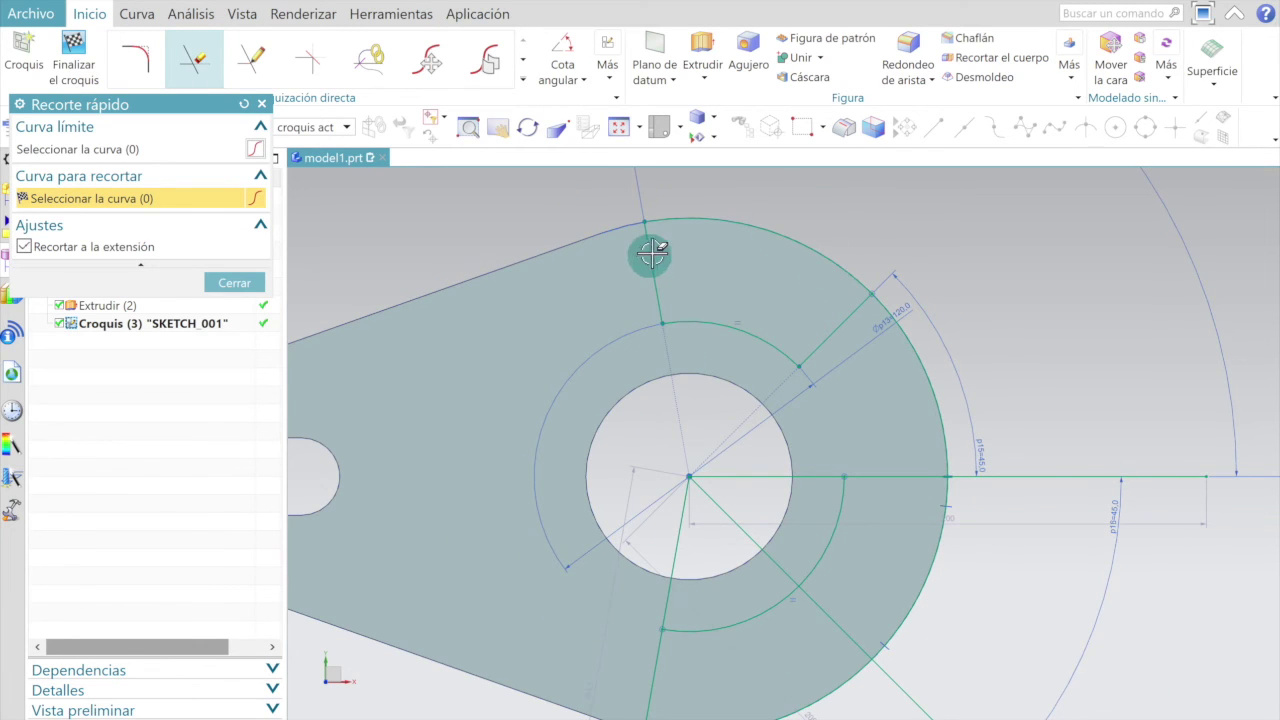
{"action": "scroll", "coordinate": [829, 371], "scroll_direction": "down", "scroll_amount": 1}
{"action": "scroll", "coordinate": [820, 529], "scroll_direction": "up", "scroll_amount": 2}
{"action": "left_click", "coordinate": [720, 290]}
{"action": "left_click", "coordinate": [851, 378]}
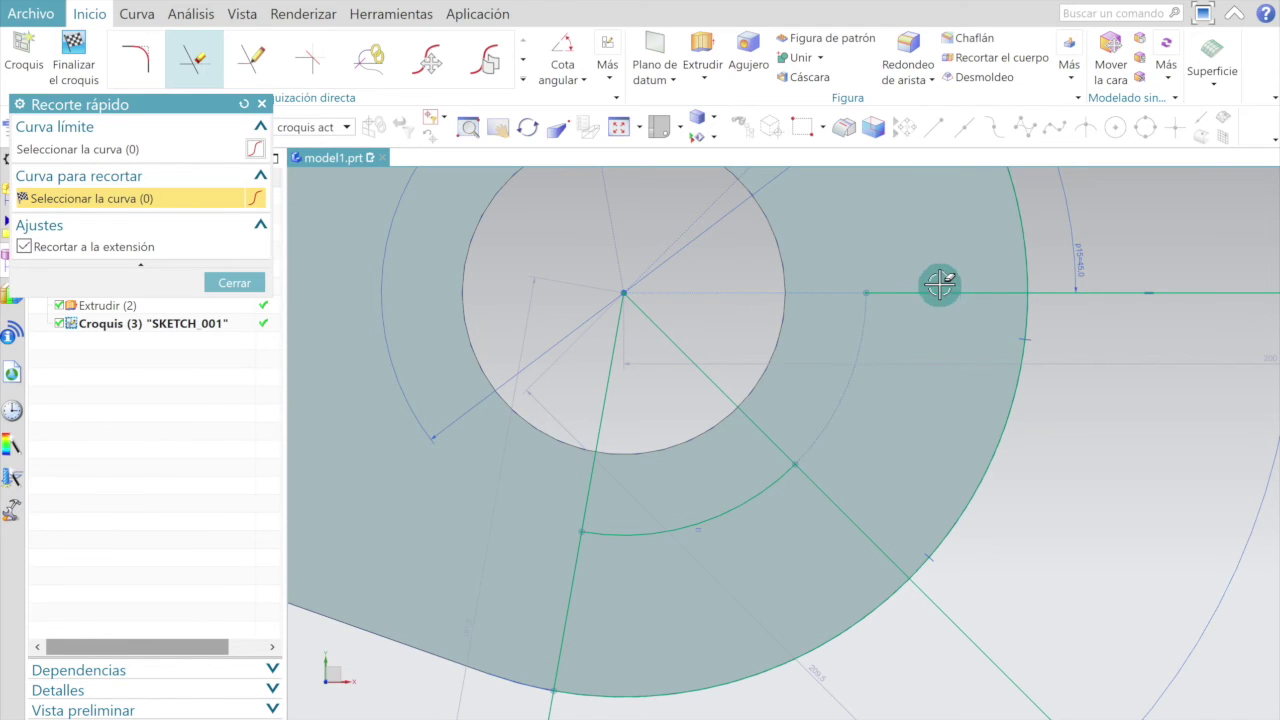
{"action": "left_click", "coordinate": [940, 293]}
Trim the remaining diagonal and radial line pieces, leaving two closed arc-shaped profiles.
{"action": "scroll", "coordinate": [880, 378], "scroll_direction": "down", "scroll_amount": 3}
{"action": "scroll", "coordinate": [888, 583], "scroll_direction": "up", "scroll_amount": 2}
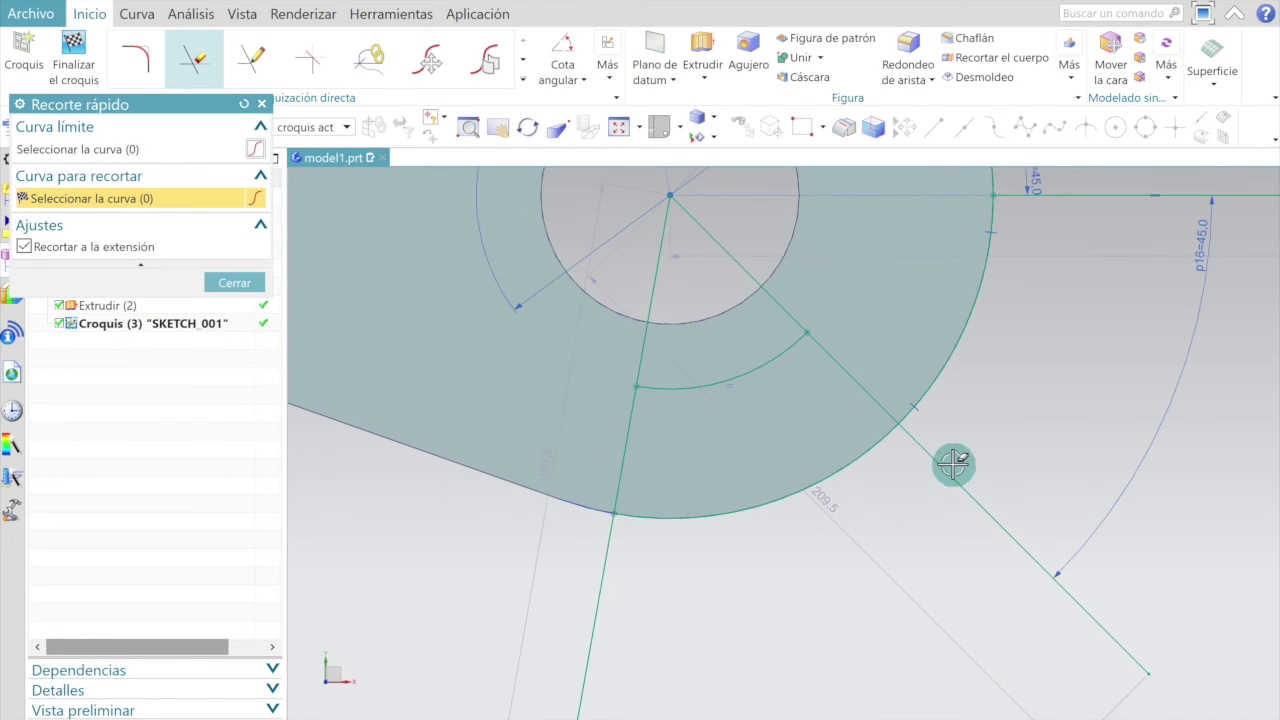
{"action": "left_click", "coordinate": [951, 470]}
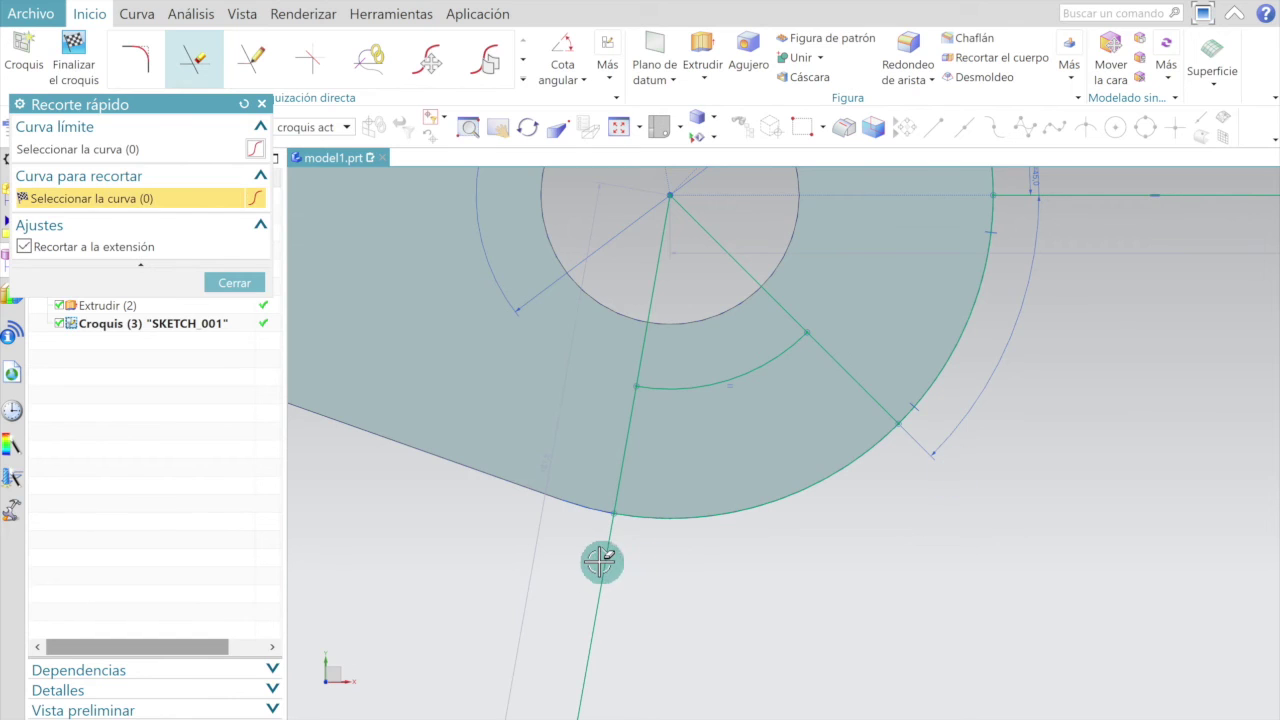
{"action": "left_click", "coordinate": [604, 567]}
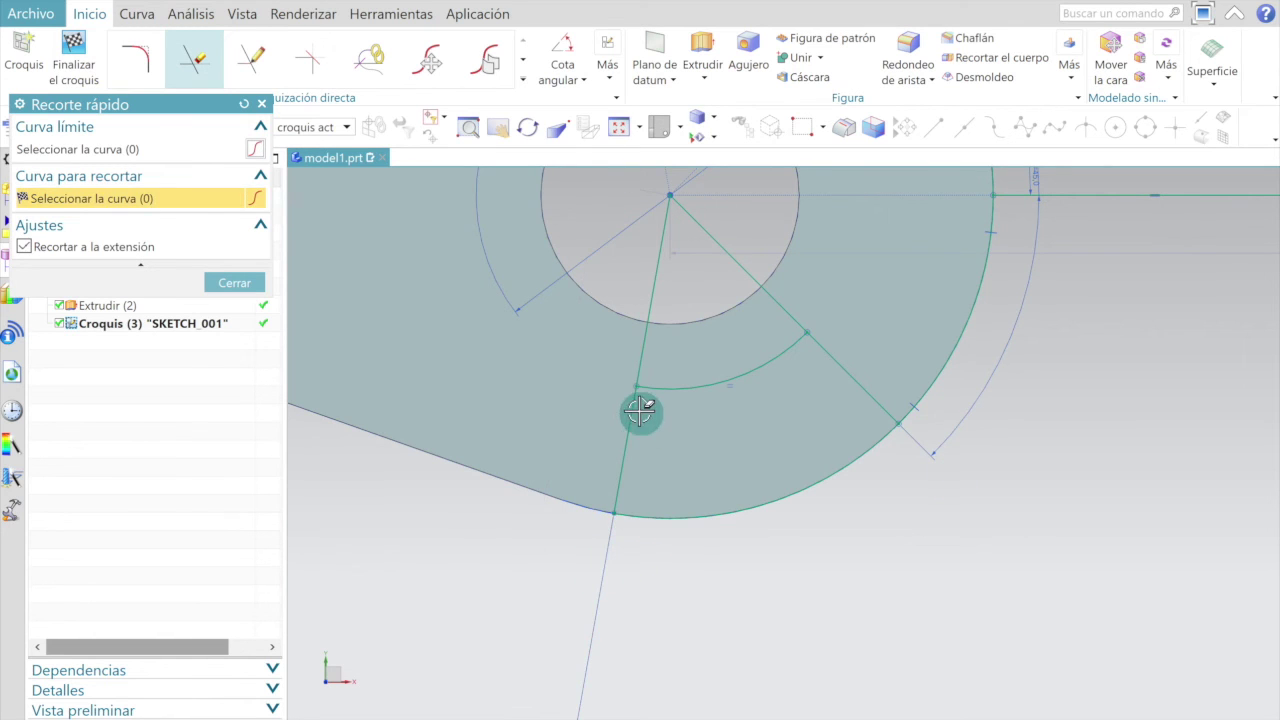
{"action": "left_click", "coordinate": [640, 353]}
{"action": "left_click", "coordinate": [723, 246]}
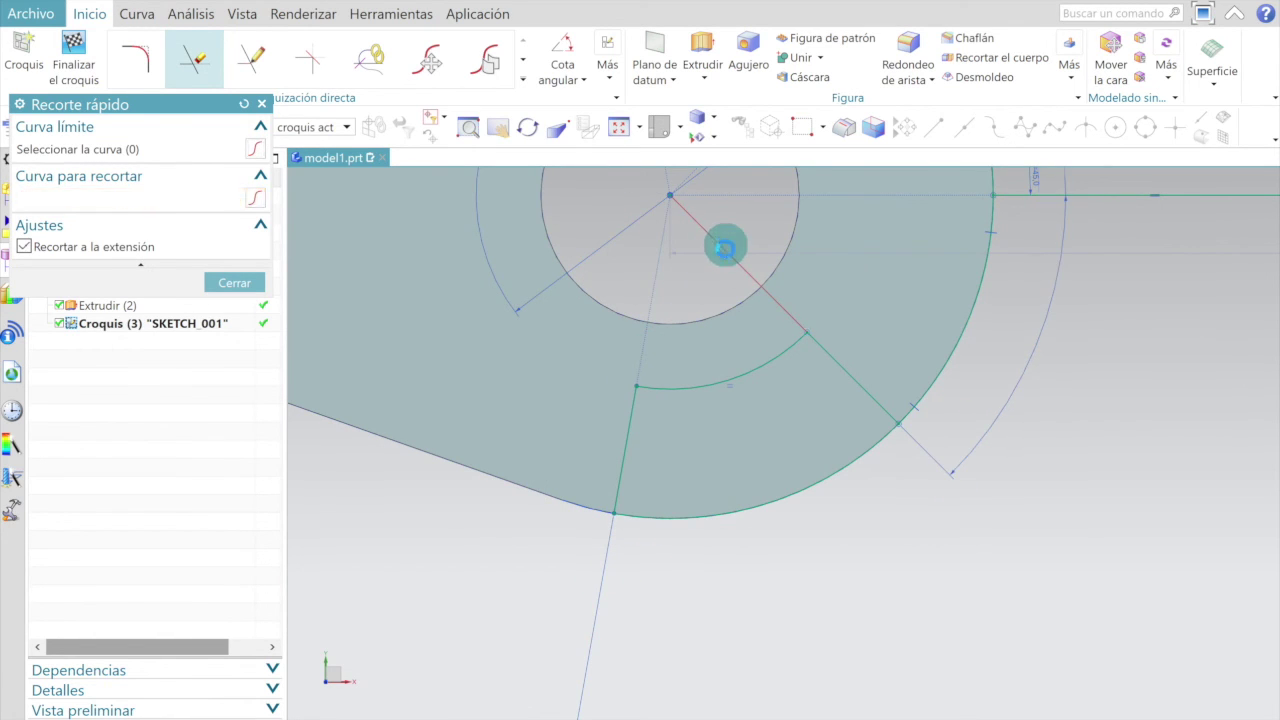
{"action": "scroll", "coordinate": [719, 508], "scroll_direction": "down", "scroll_amount": 2}
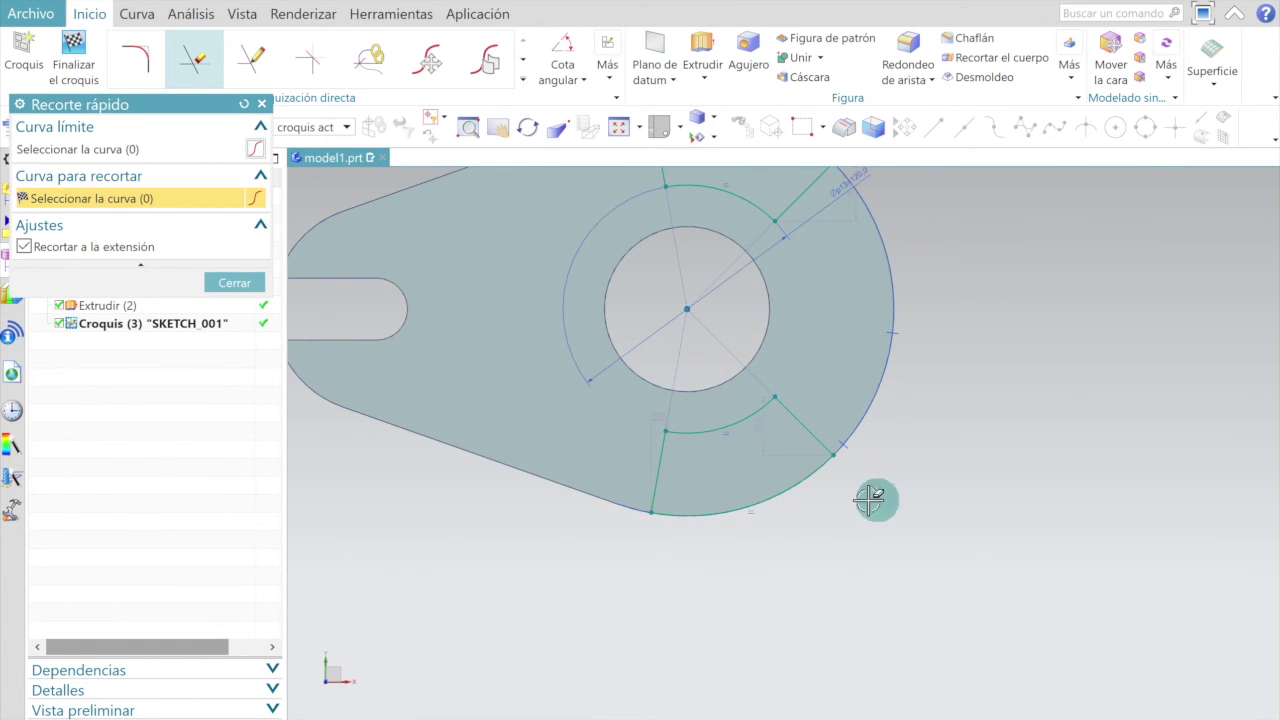
{"action": "scroll", "coordinate": [846, 553], "scroll_direction": "down", "scroll_amount": 2}
{"action": "scroll", "coordinate": [770, 335], "scroll_direction": "up", "scroll_amount": 2}
{"action": "middle_click", "coordinate": [694, 423]}
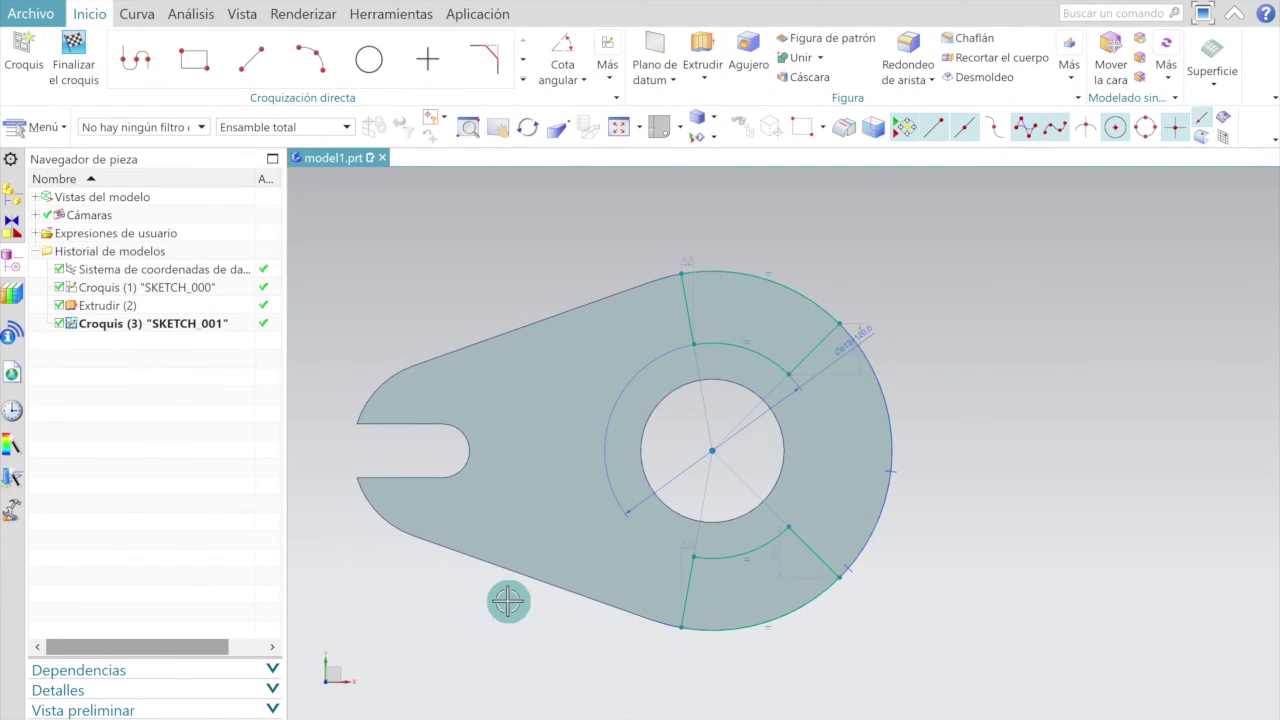
Finish SKETCH_001, switch to the isometric view, and start an extrusion.
{"action": "left_click", "coordinate": [73, 60]}
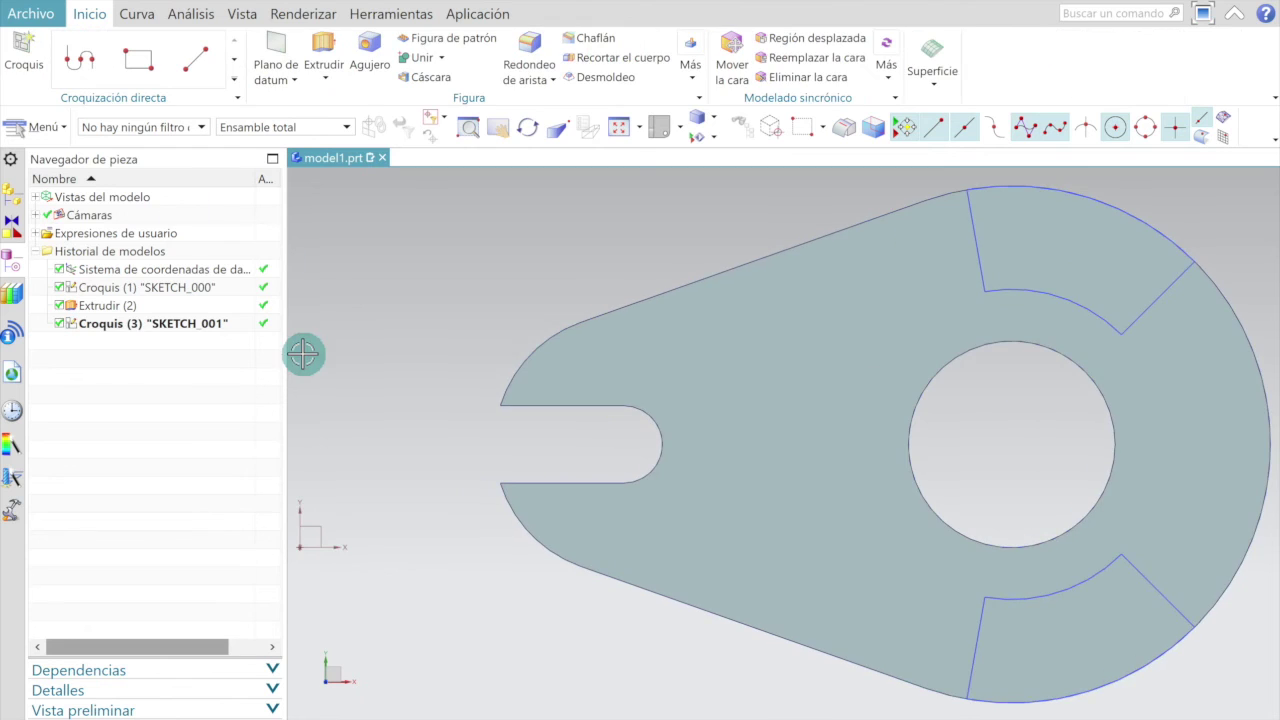
{"action": "left_click", "coordinate": [687, 121]}
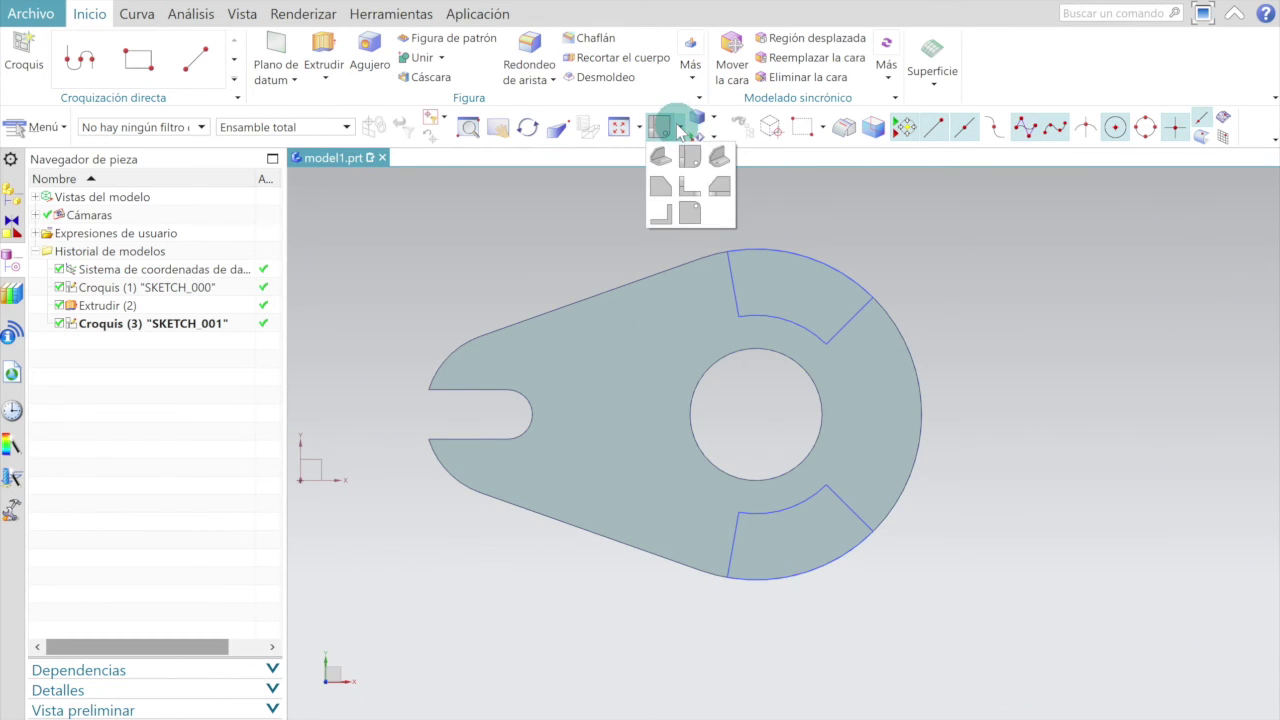
{"action": "left_click", "coordinate": [718, 160]}
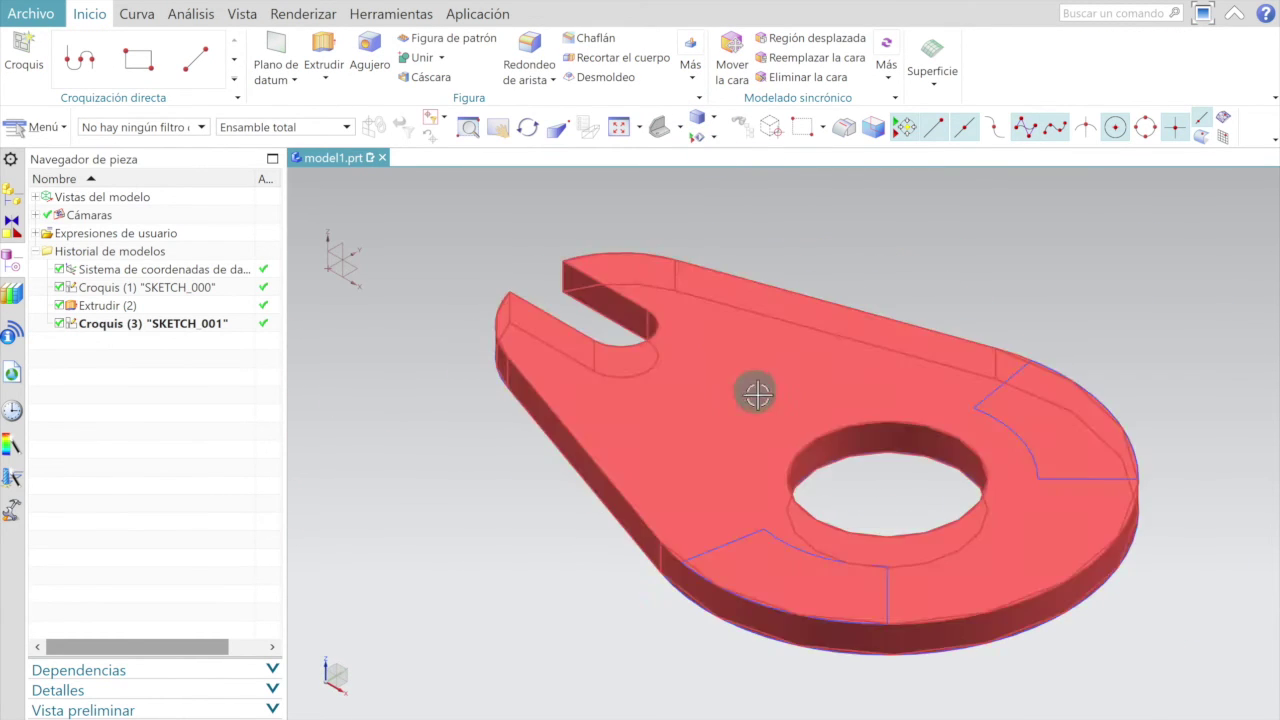
{"action": "left_click", "coordinate": [751, 539]}
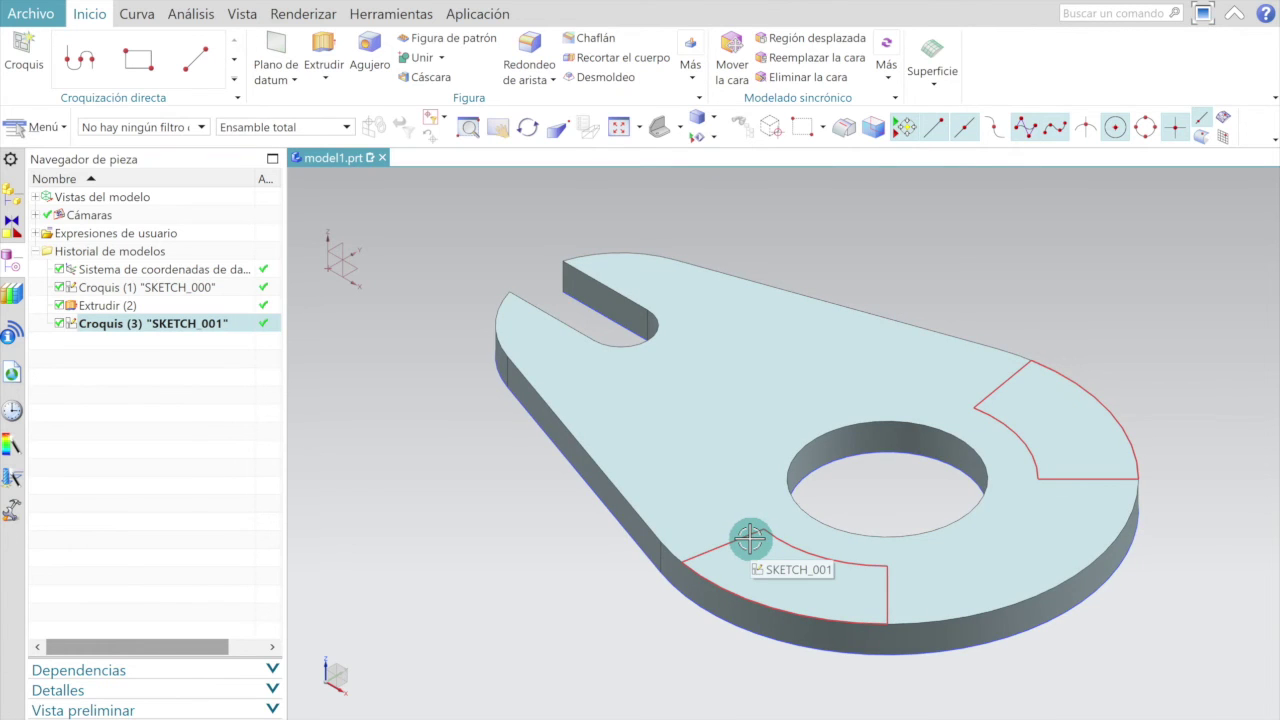
{"action": "key", "text": "Escape"}
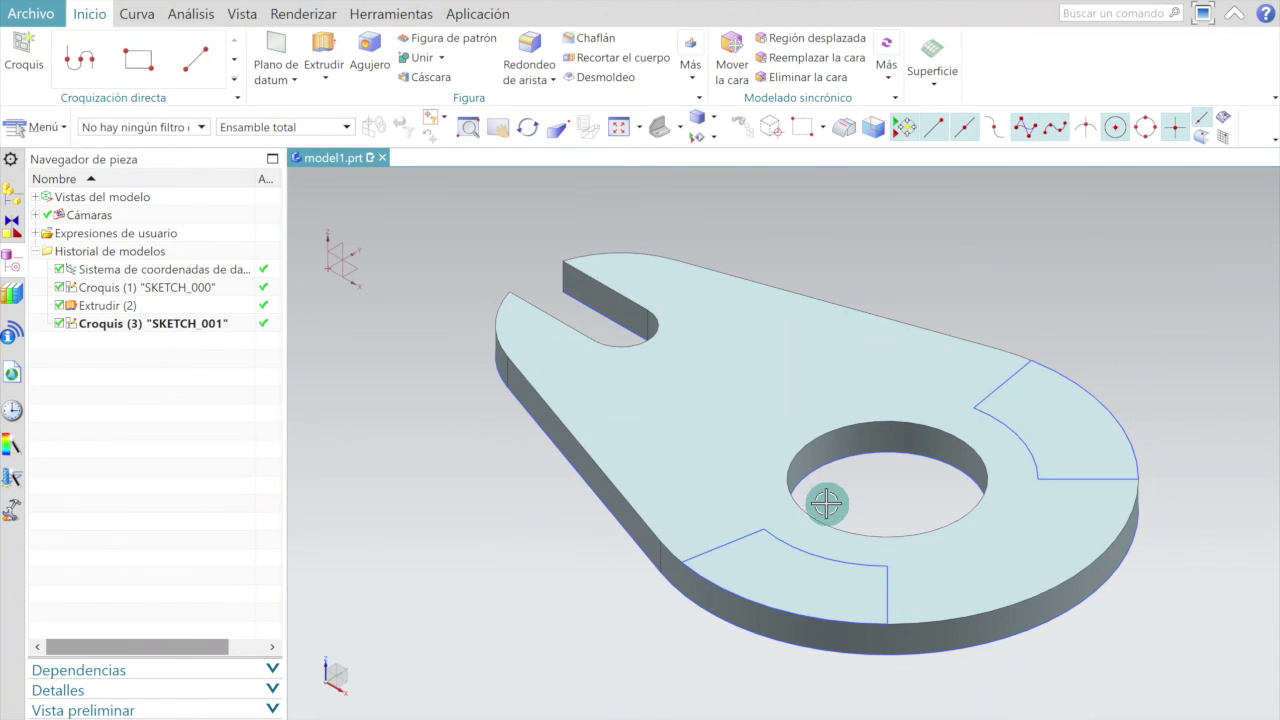
{"action": "left_click", "coordinate": [323, 45]}
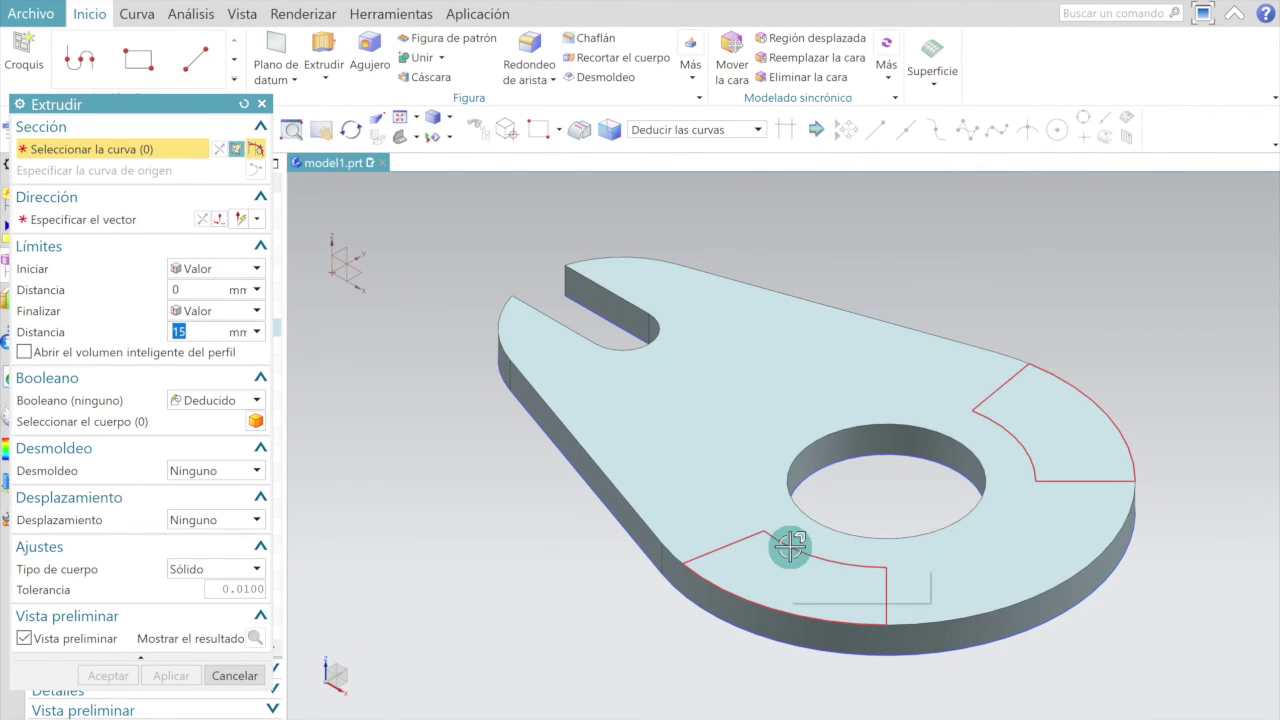
Extrude both arc-shaped profiles to a 40 mm end distance, united with the plate.
{"action": "left_click", "coordinate": [790, 546]}
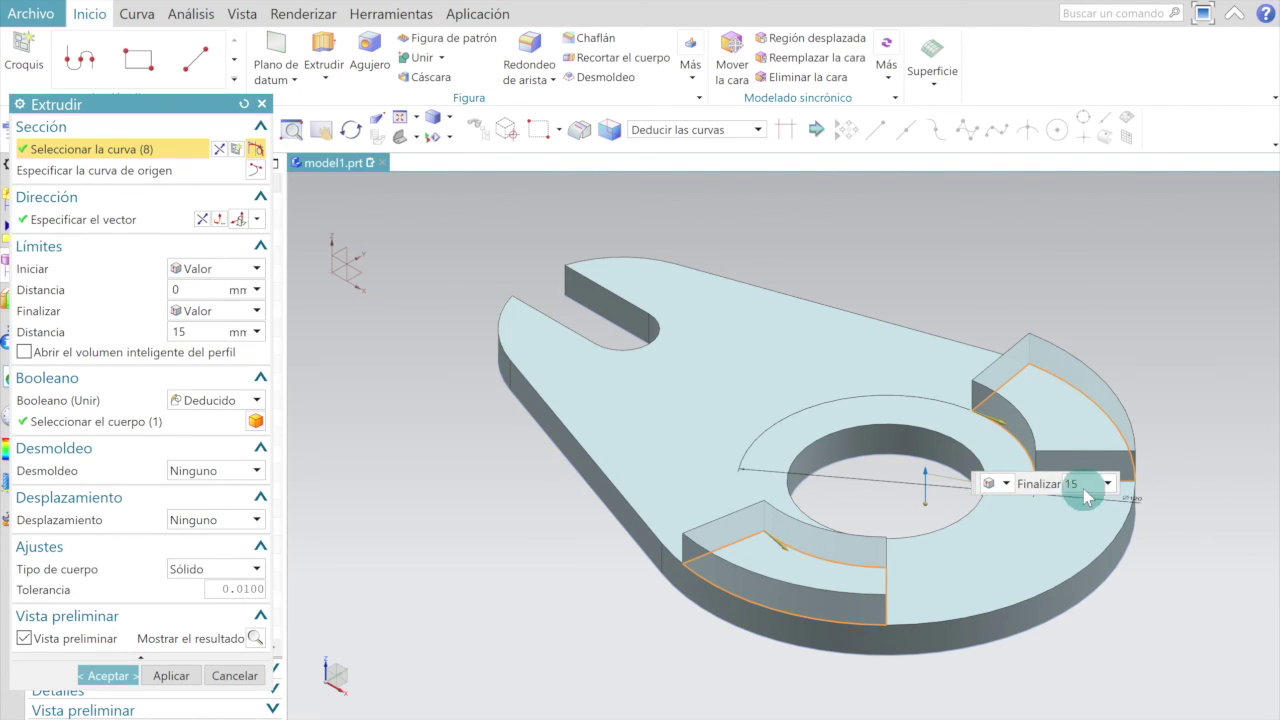
{"action": "left_click", "coordinate": [190, 333]}
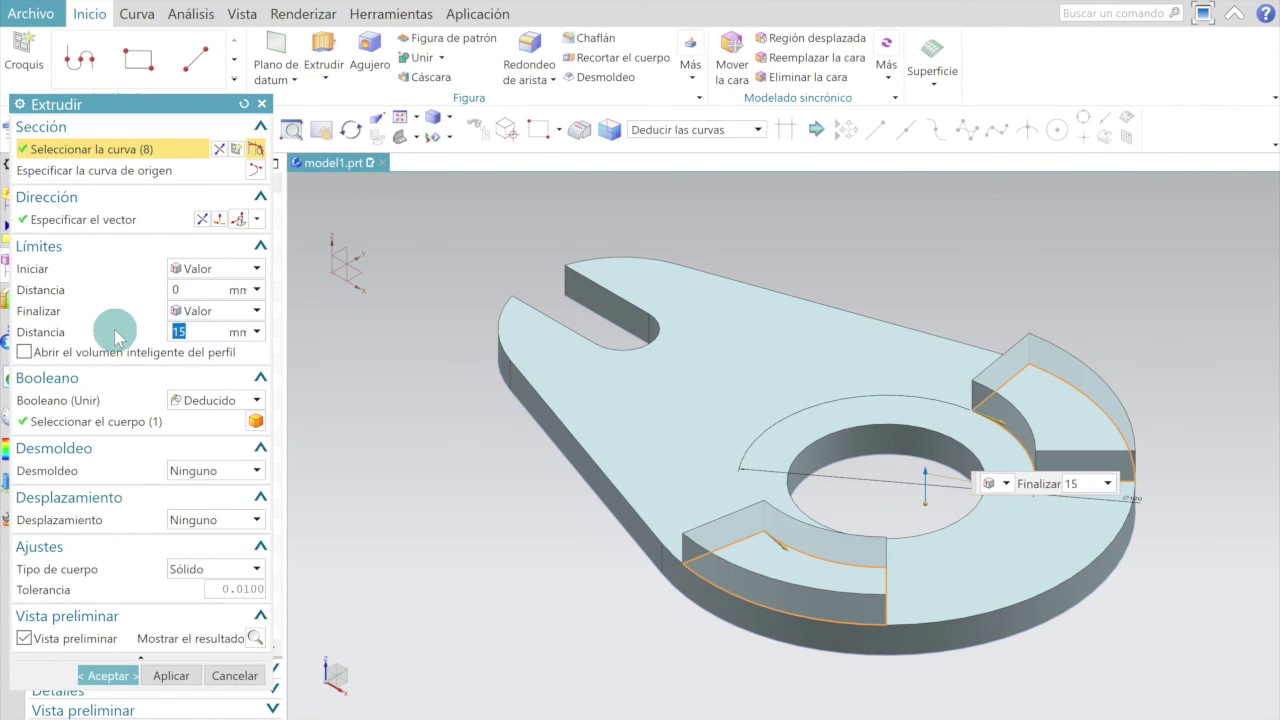
{"action": "type", "text": "40"}
{"action": "key", "text": "Return"}
{"action": "left_click", "coordinate": [108, 675]}
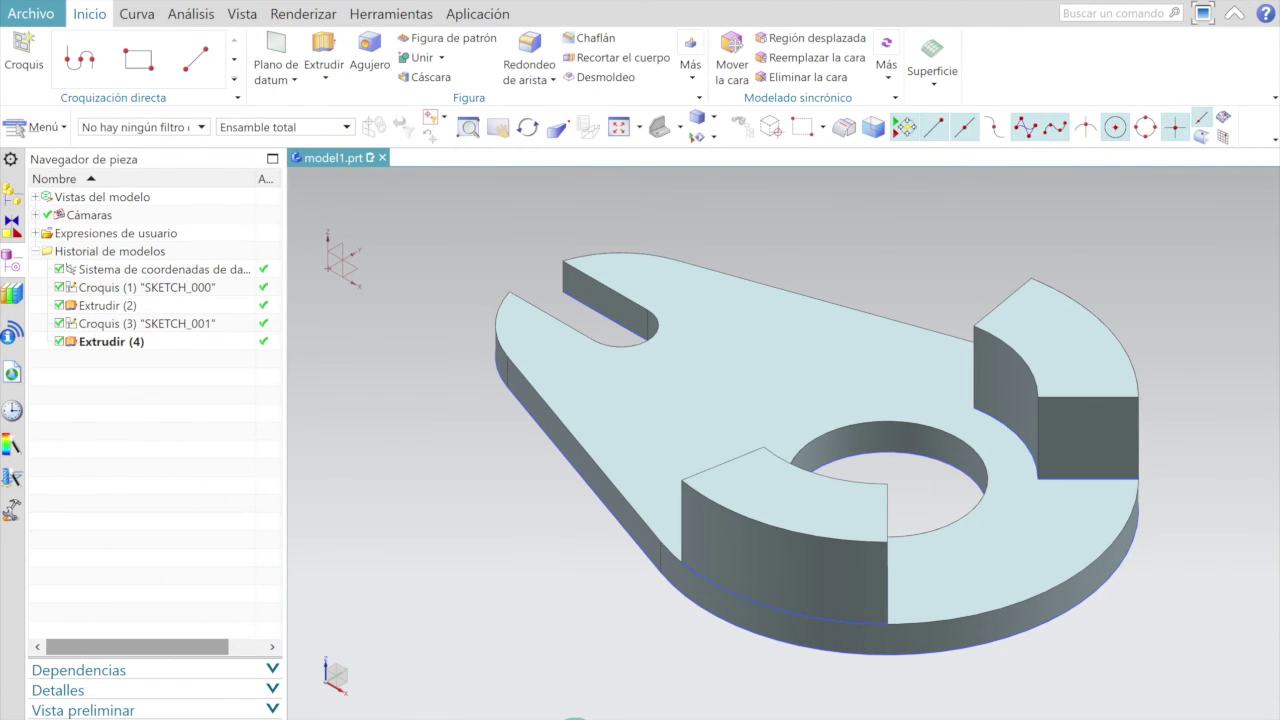
Hide SKETCH_001 from the Part Navigator.
{"action": "mouse_move", "coordinate": [489, 486]}
{"action": "middle_mouse_down"}
{"action": "mouse_move", "coordinate": [693, 538]}
{"action": "mouse_move", "coordinate": [695, 605]}
{"action": "mouse_move", "coordinate": [700, 523]}
{"action": "middle_mouse_up"}
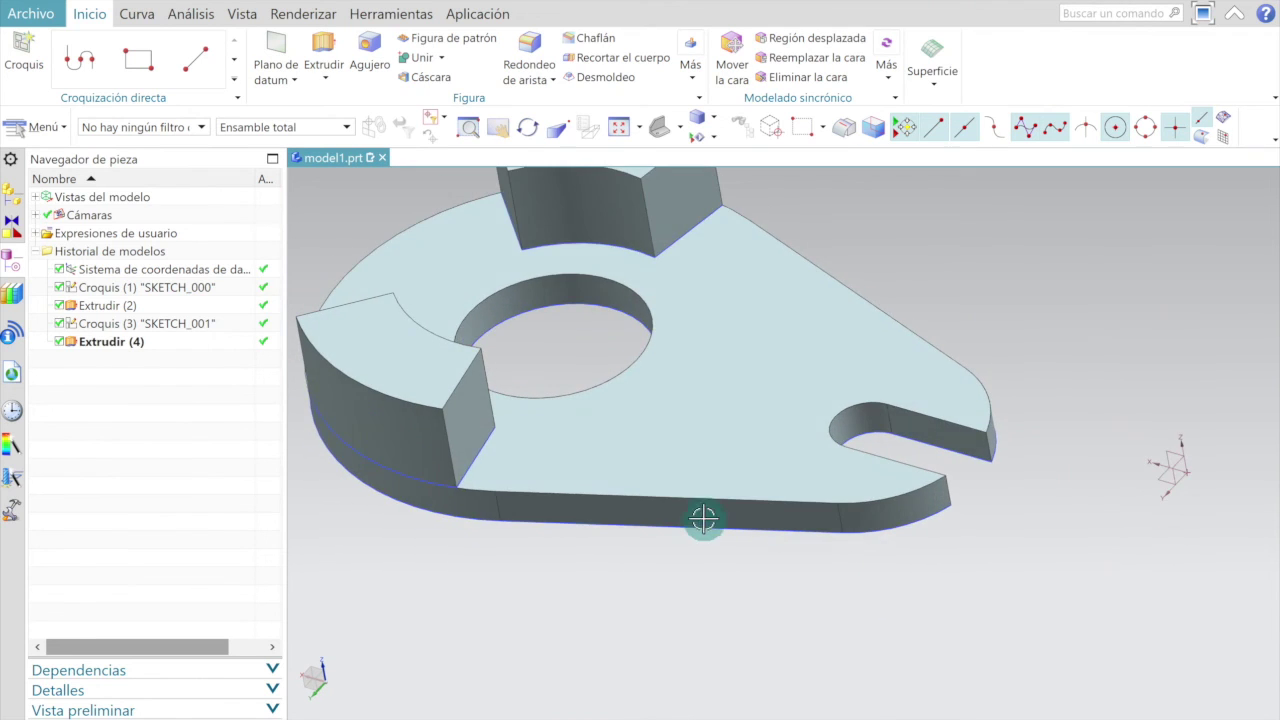
{"action": "scroll", "coordinate": [714, 534], "scroll_direction": "down", "scroll_amount": 3}
{"action": "scroll", "coordinate": [714, 534], "scroll_direction": "down", "scroll_amount": 2}
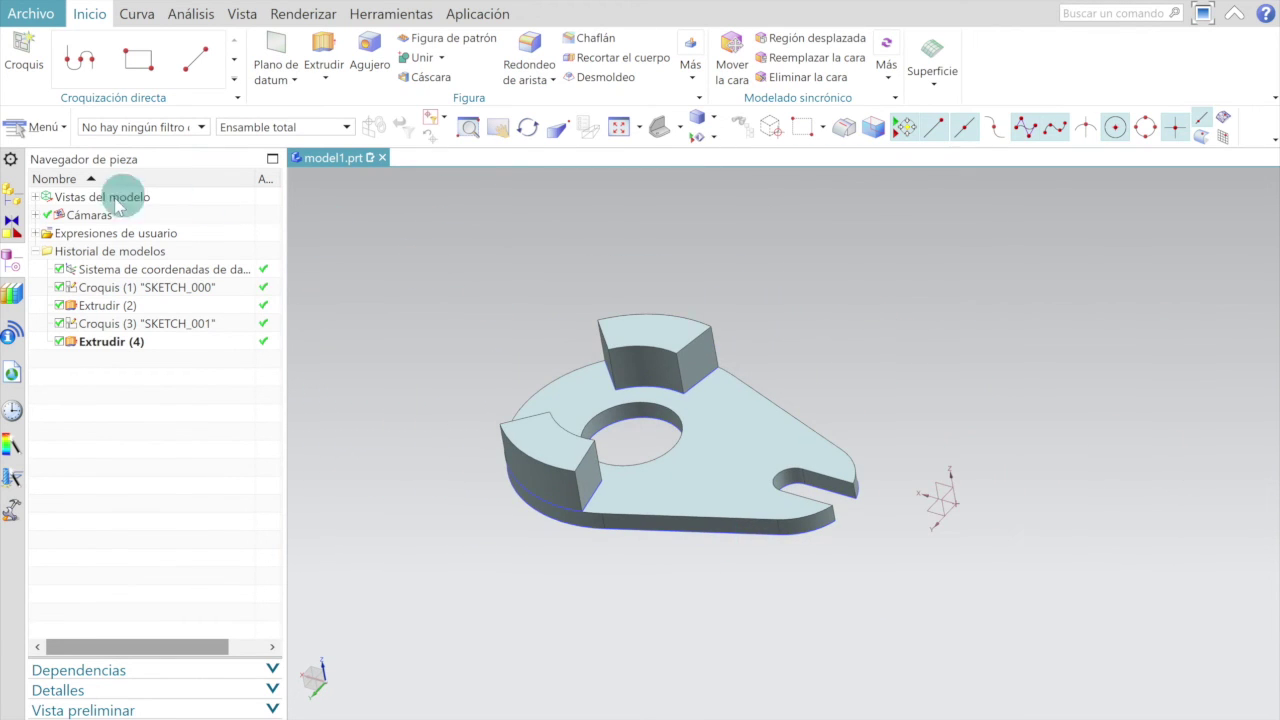
{"action": "left_click", "coordinate": [111, 323]}
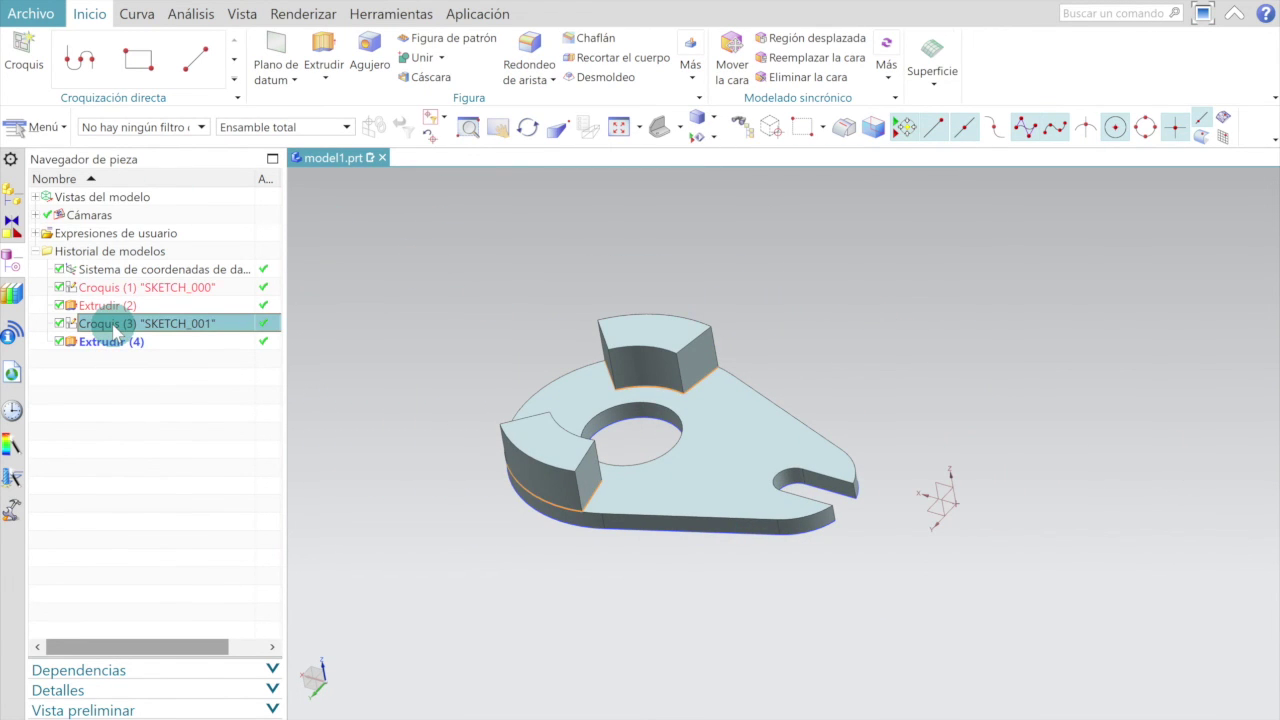
{"action": "right_click", "coordinate": [116, 333]}
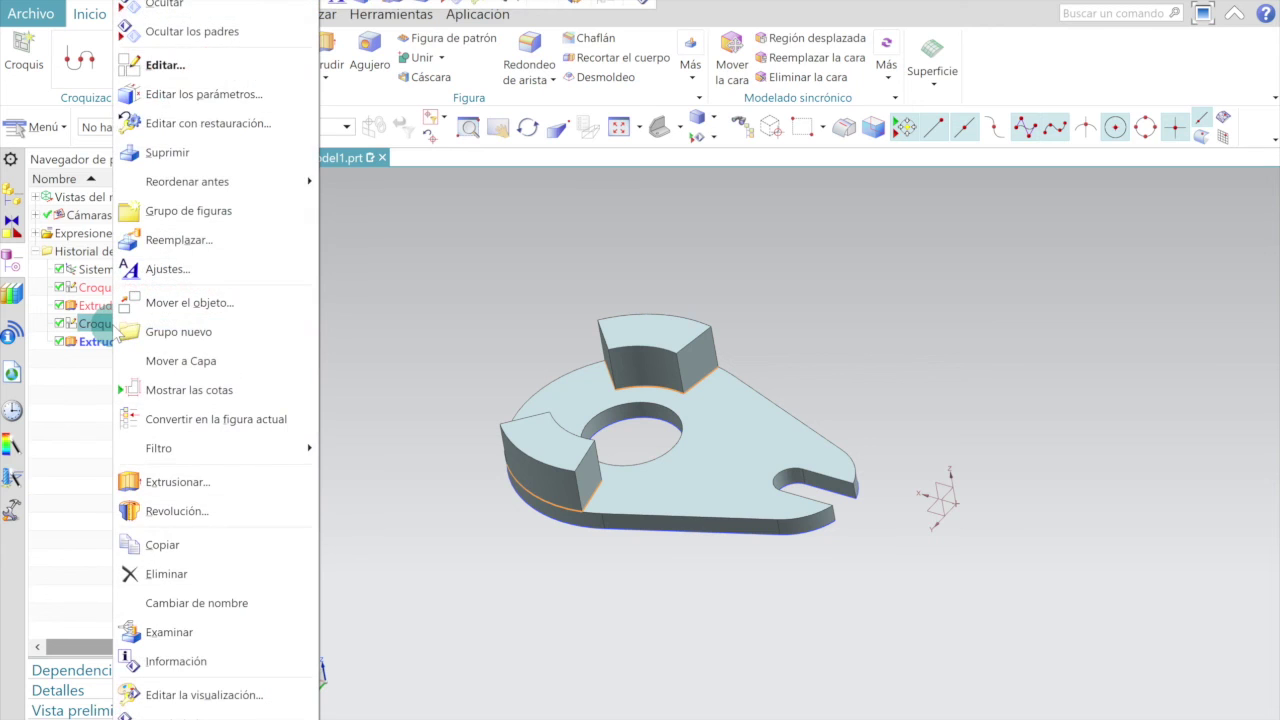
{"action": "left_click", "coordinate": [185, 6]}
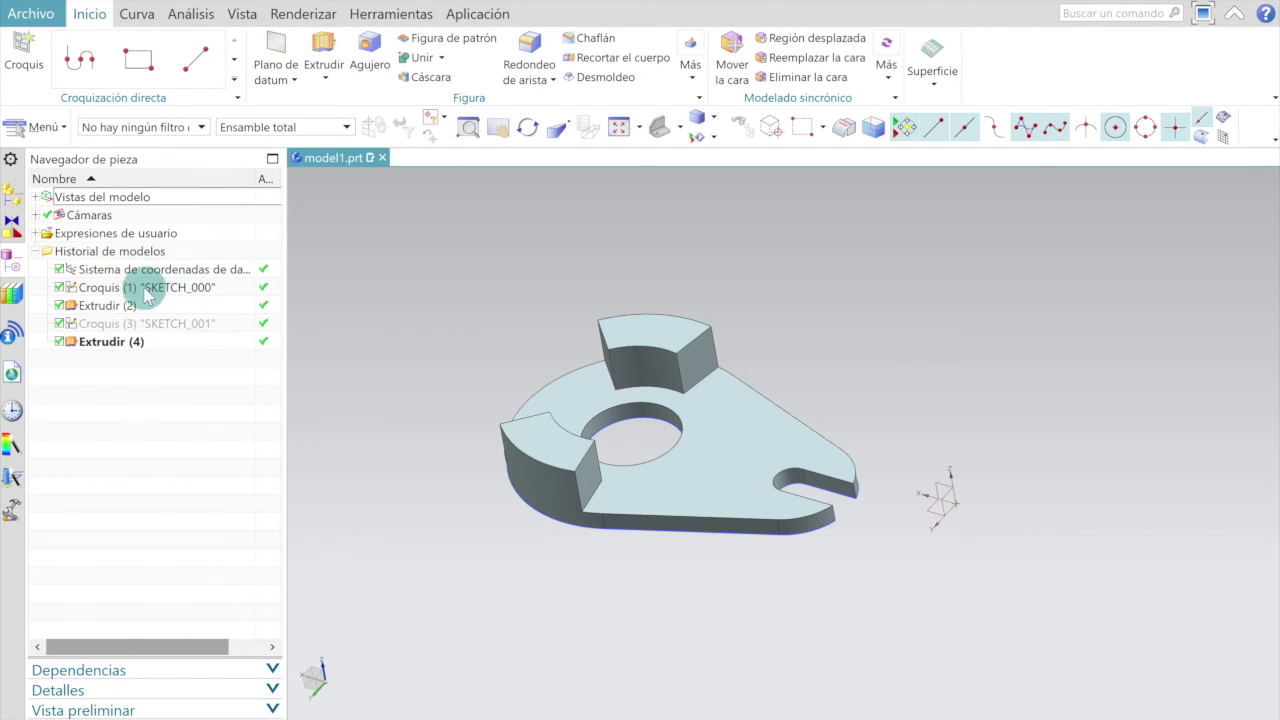
Hide SKETCH_000 and orbit the plate to inspect the two bosses.
{"action": "left_click", "coordinate": [112, 289]}
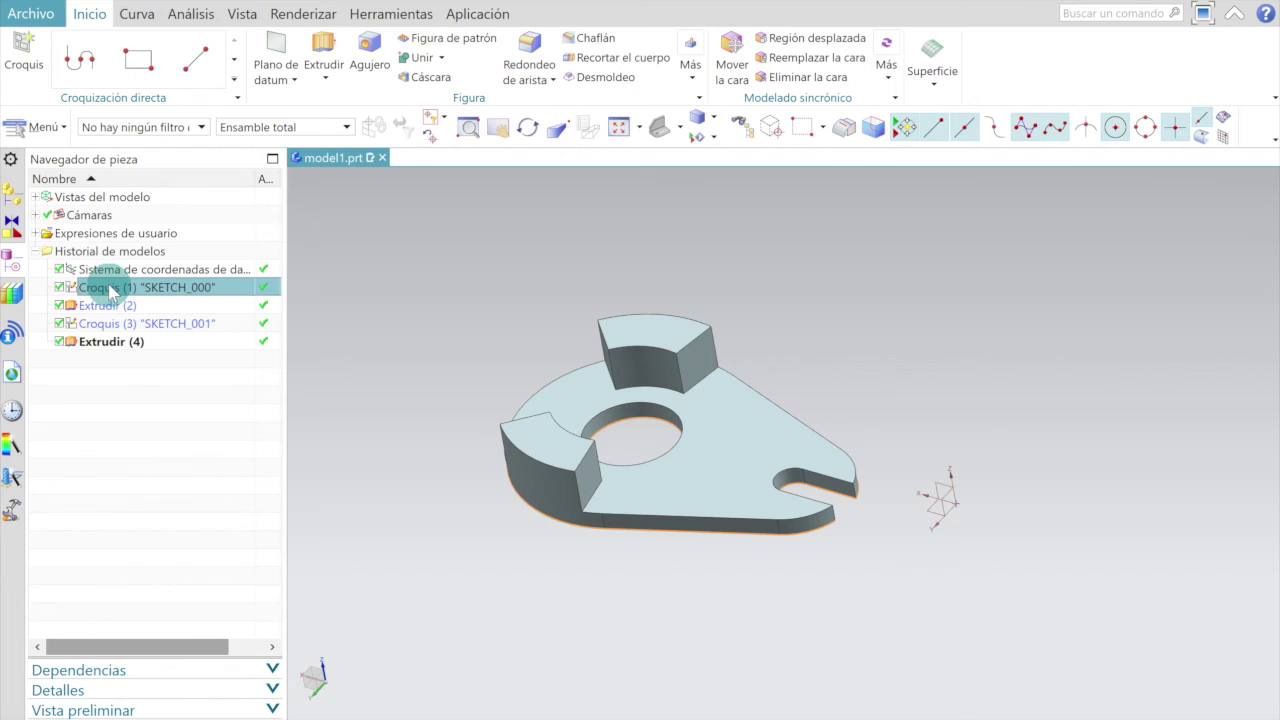
{"action": "right_click", "coordinate": [112, 289]}
{"action": "left_click", "coordinate": [175, 8]}
{"action": "mouse_move", "coordinate": [791, 540]}
{"action": "middle_mouse_down"}
{"action": "mouse_move", "coordinate": [811, 554]}
{"action": "mouse_move", "coordinate": [800, 508]}
{"action": "mouse_move", "coordinate": [828, 580]}
{"action": "mouse_move", "coordinate": [634, 563]}
{"action": "mouse_move", "coordinate": [619, 583]}
{"action": "mouse_move", "coordinate": [580, 563]}
{"action": "mouse_move", "coordinate": [569, 534]}
{"action": "mouse_move", "coordinate": [680, 558]}
{"action": "mouse_move", "coordinate": [720, 543]}
{"action": "mouse_move", "coordinate": [674, 517]}
{"action": "mouse_move", "coordinate": [605, 530]}
{"action": "mouse_move", "coordinate": [591, 520]}
{"action": "mouse_move", "coordinate": [643, 549]}
{"action": "mouse_move", "coordinate": [531, 671]}
{"action": "middle_mouse_up"}
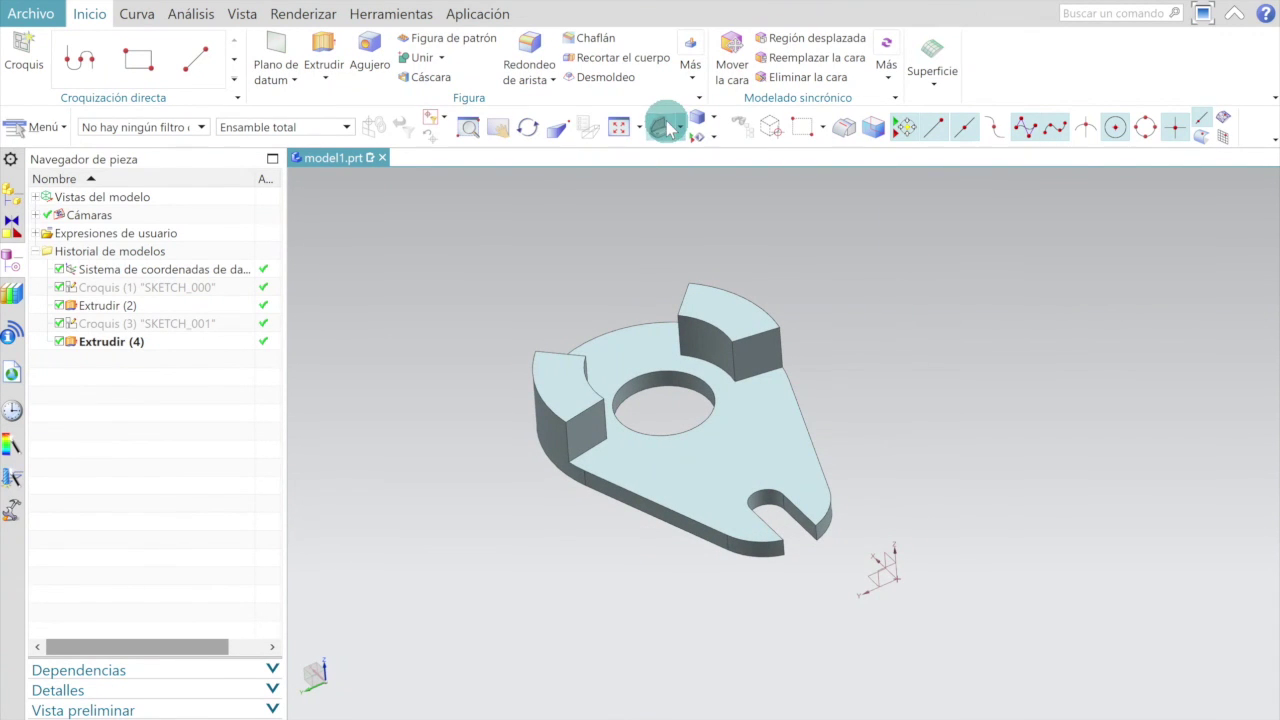
{"action": "mouse_move", "coordinate": [668, 127]}
{"action": "middle_mouse_down"}
{"action": "mouse_move", "coordinate": [697, 408]}
{"action": "mouse_move", "coordinate": [557, 443]}
{"action": "middle_mouse_up"}
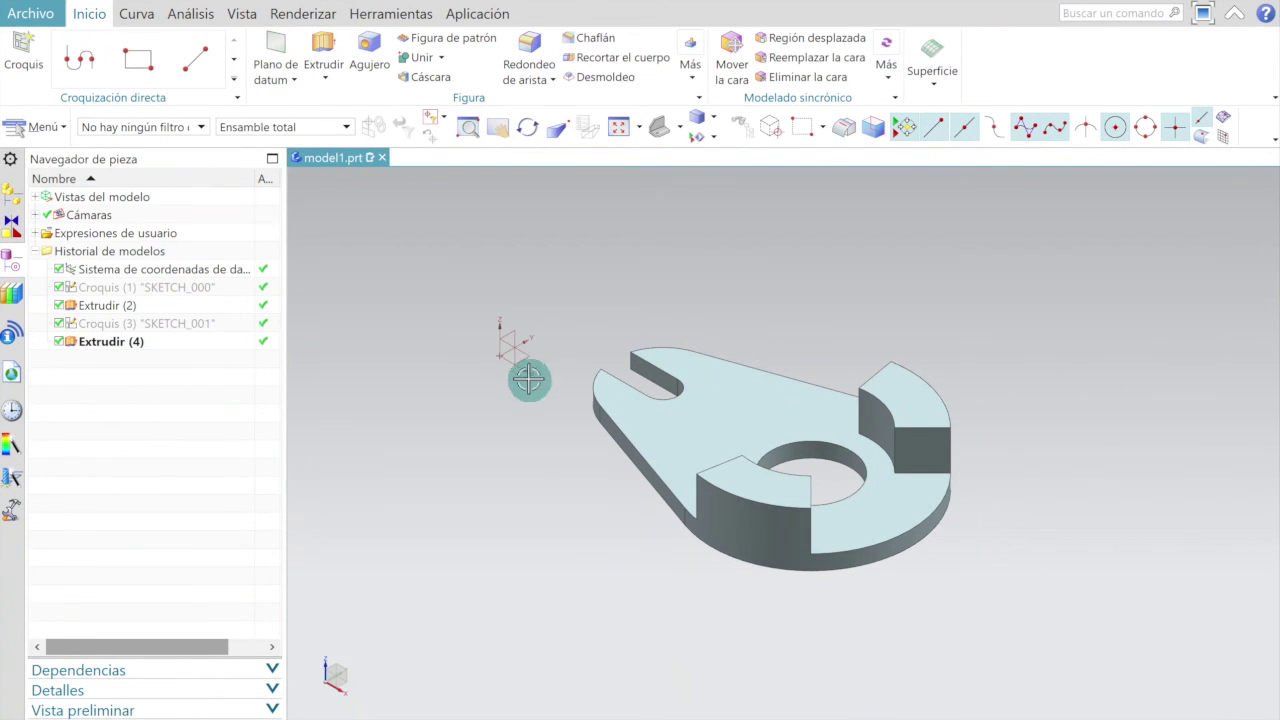
{"action": "mouse_move", "coordinate": [529, 377]}
{"action": "middle_mouse_down"}
{"action": "mouse_move", "coordinate": [597, 443]}
{"action": "mouse_move", "coordinate": [543, 446]}
{"action": "middle_mouse_up"}
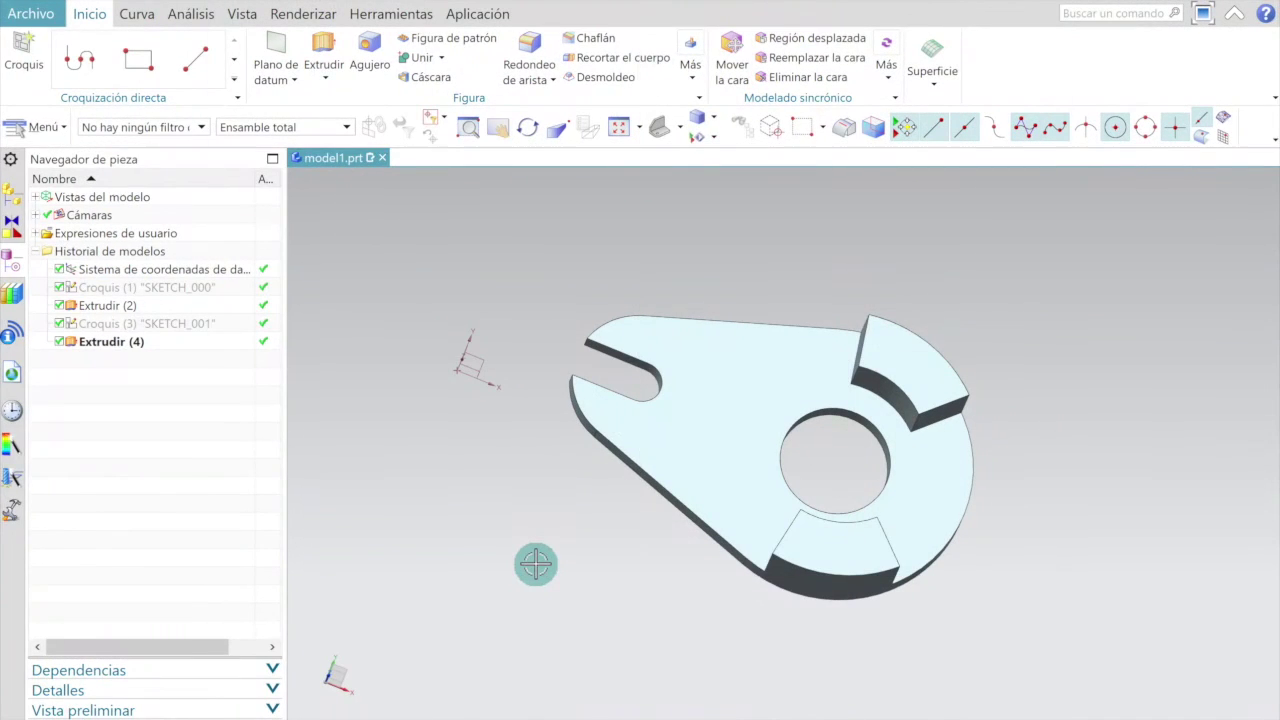